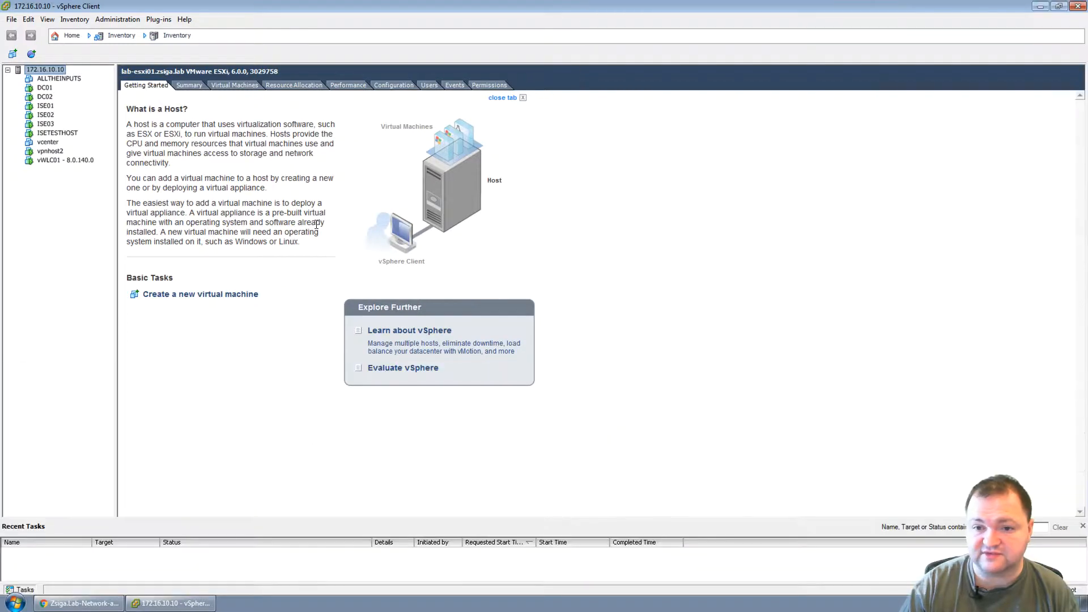
Review ISE02, ISE03, ISETESTHOST, DC01, DC02 and vWLC01, then reselect host lab-esxi01 and open File.
left_click(51, 115)
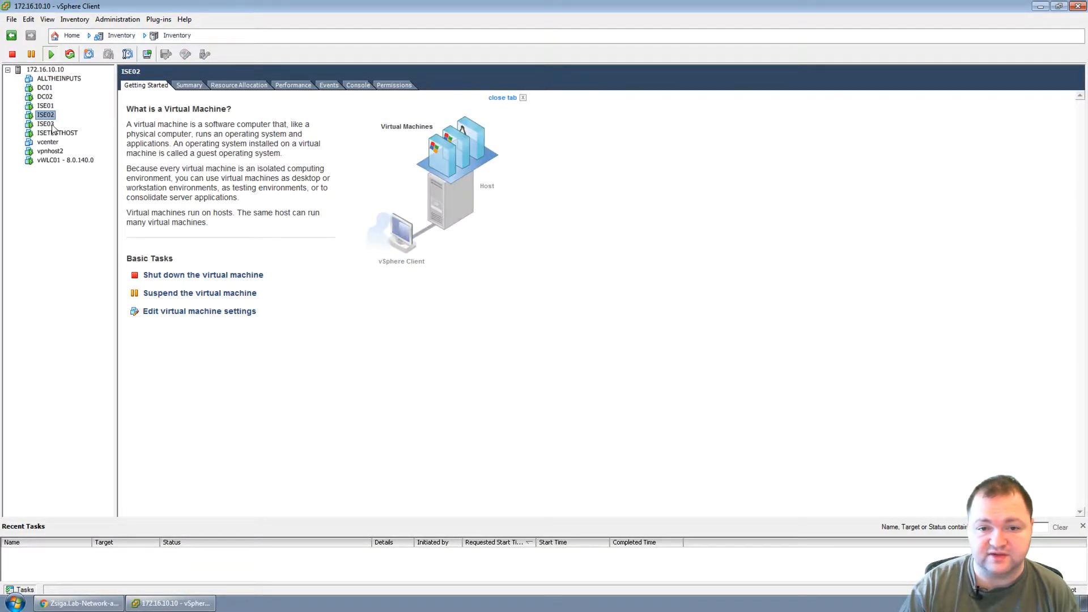
left_click(50, 124)
left_click(57, 133)
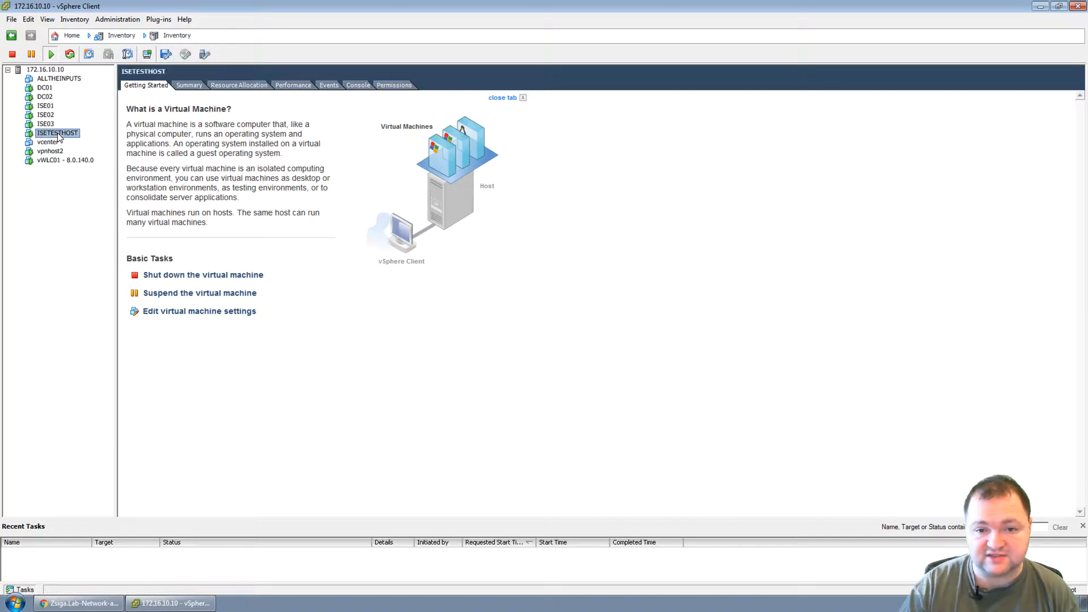
left_click(45, 88)
left_click(46, 97)
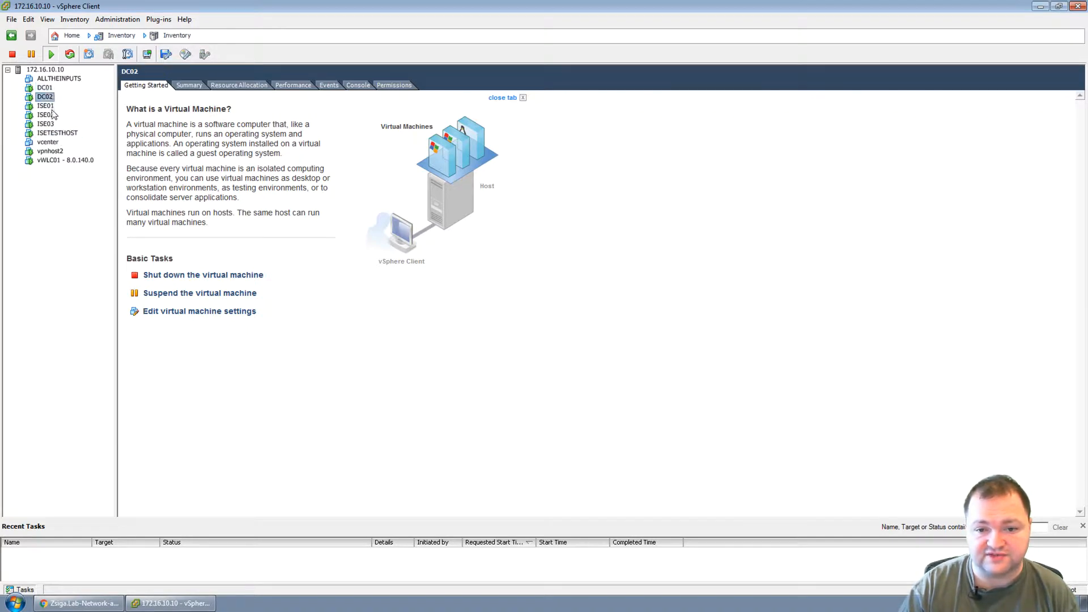
left_click(61, 162)
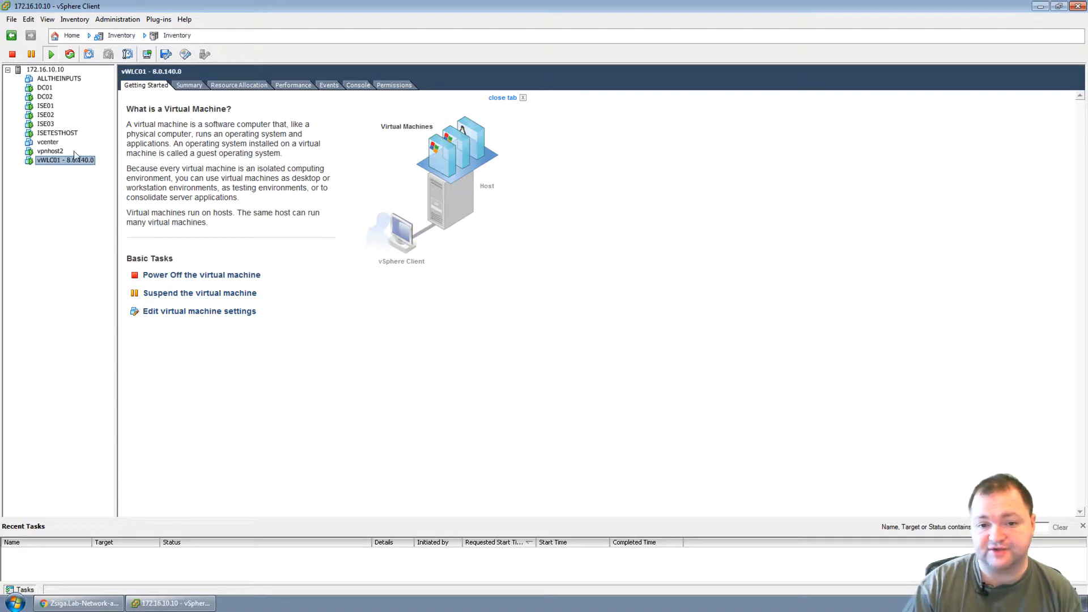
left_click(46, 70)
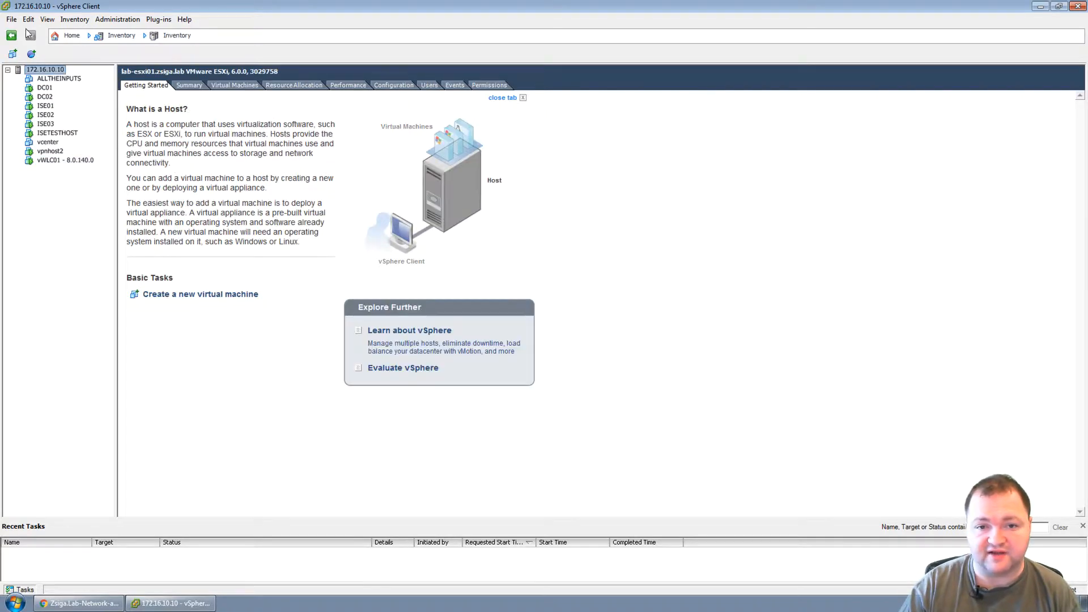
left_click(11, 19)
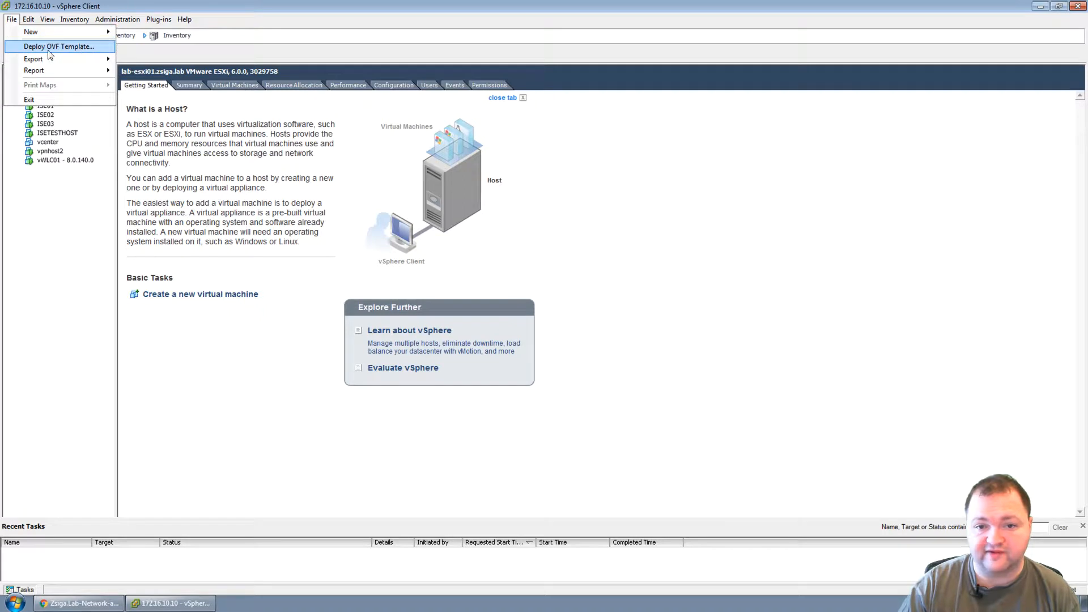
Launch Deploy OVF Template with the ISE-2.3.0.298 OVA from E:\OVA-OVFs as the source.
left_click(71, 51)
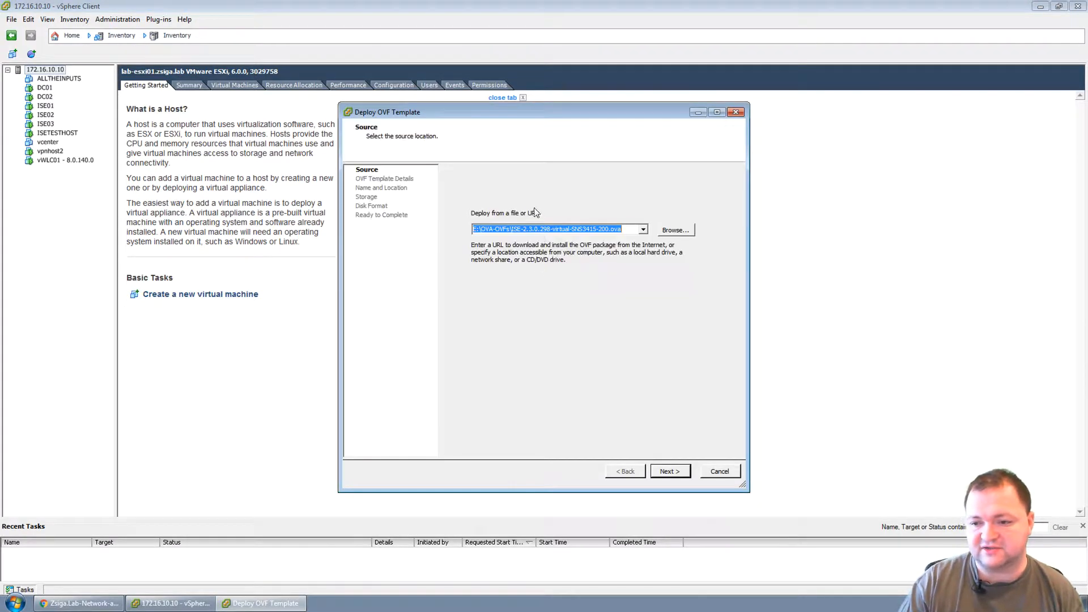
left_click_drag(624, 229, 513, 229)
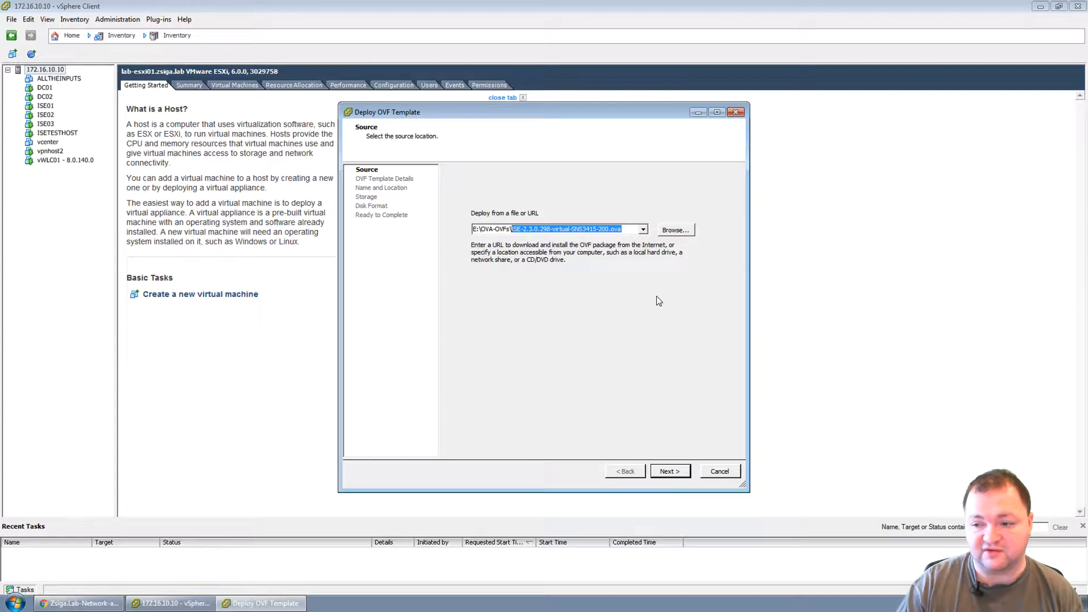
left_click(676, 230)
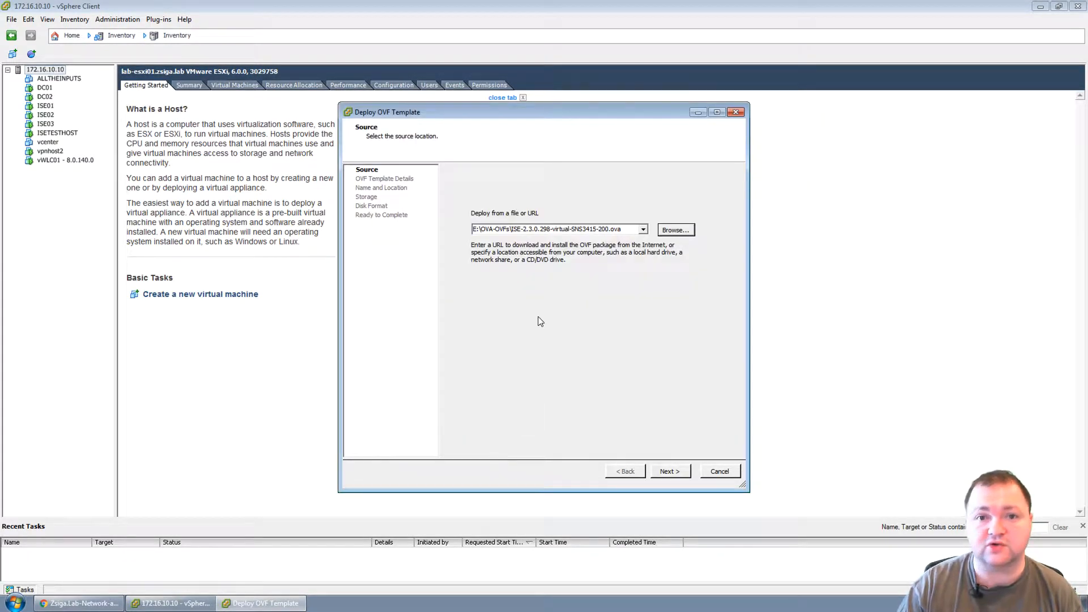
left_click(627, 230)
left_click_drag(626, 229, 514, 232)
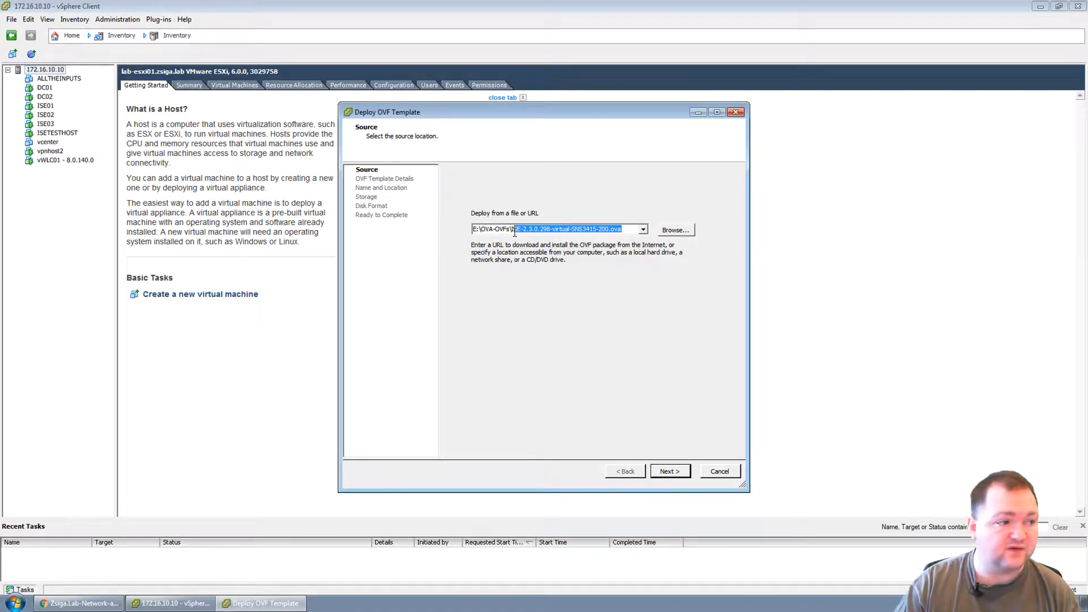
left_click(630, 229)
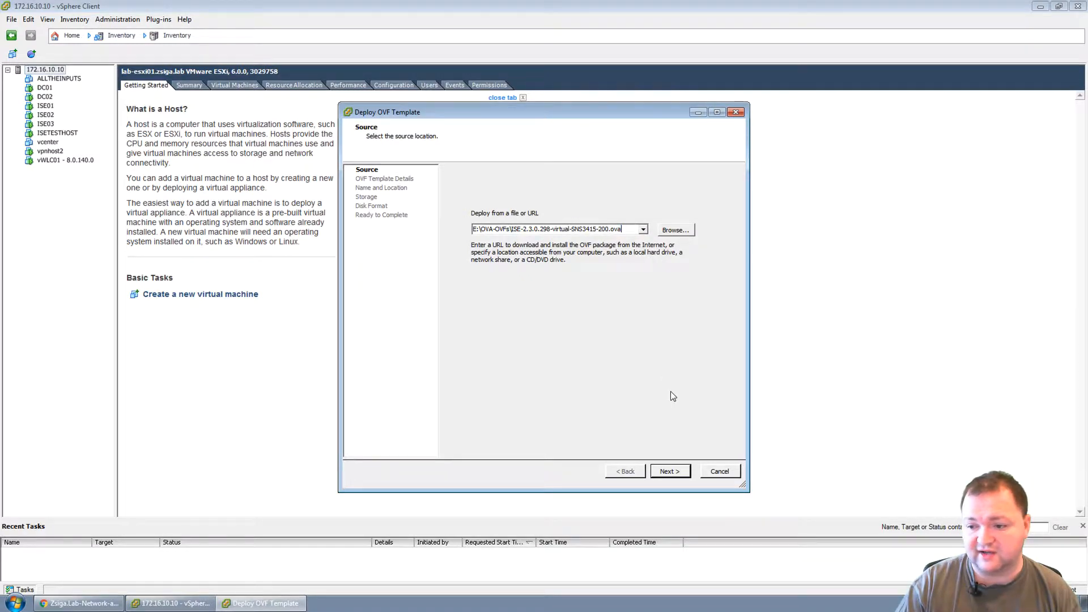
left_click(667, 470)
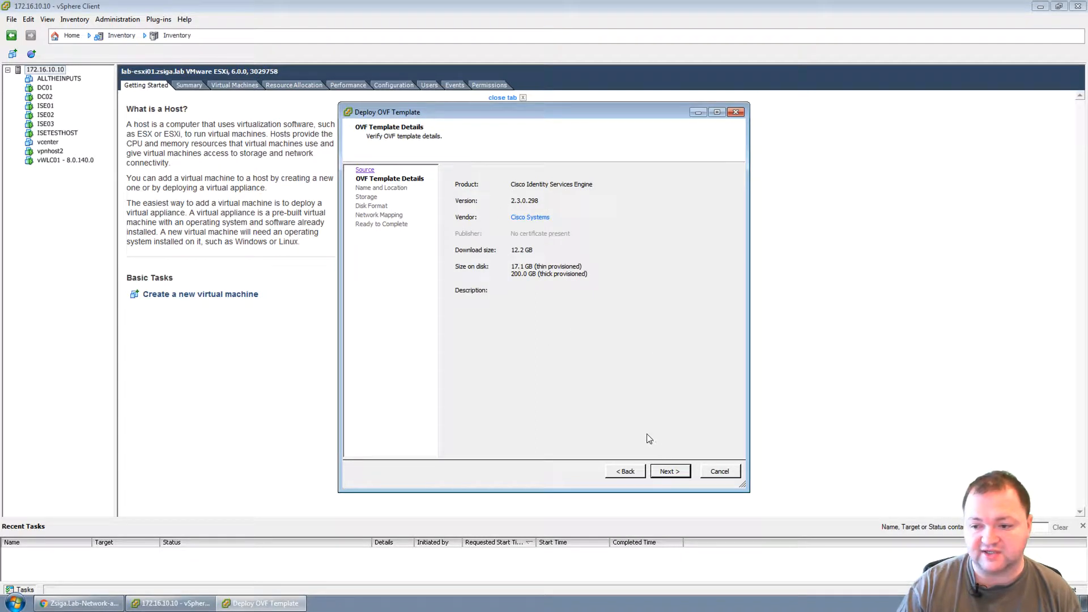
Name the virtual machine ISE04 and store it on Local Datastore 2.
left_click(683, 474)
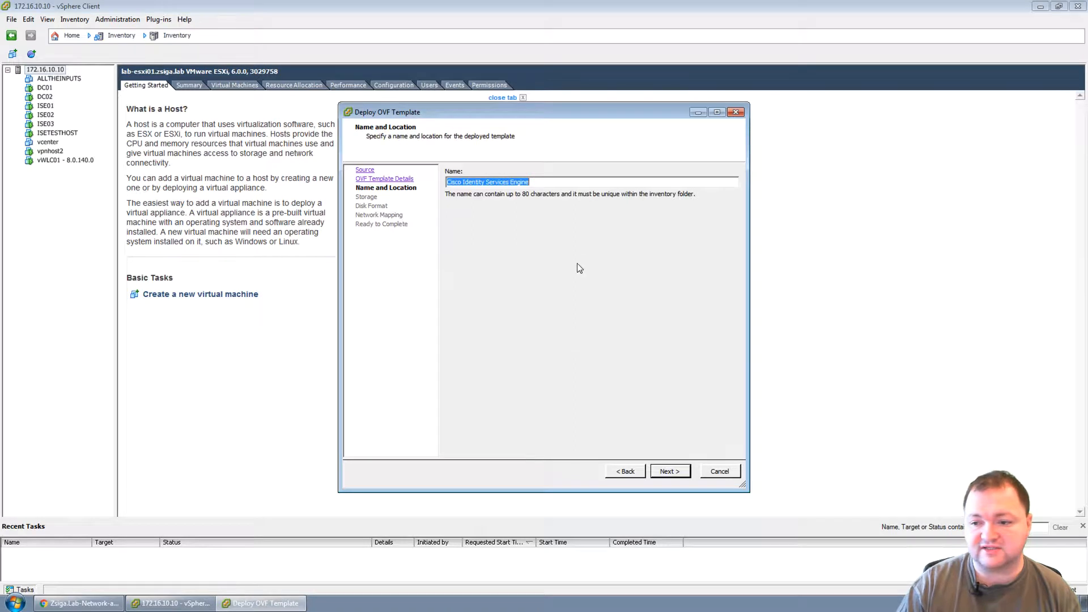
type("ISE04")
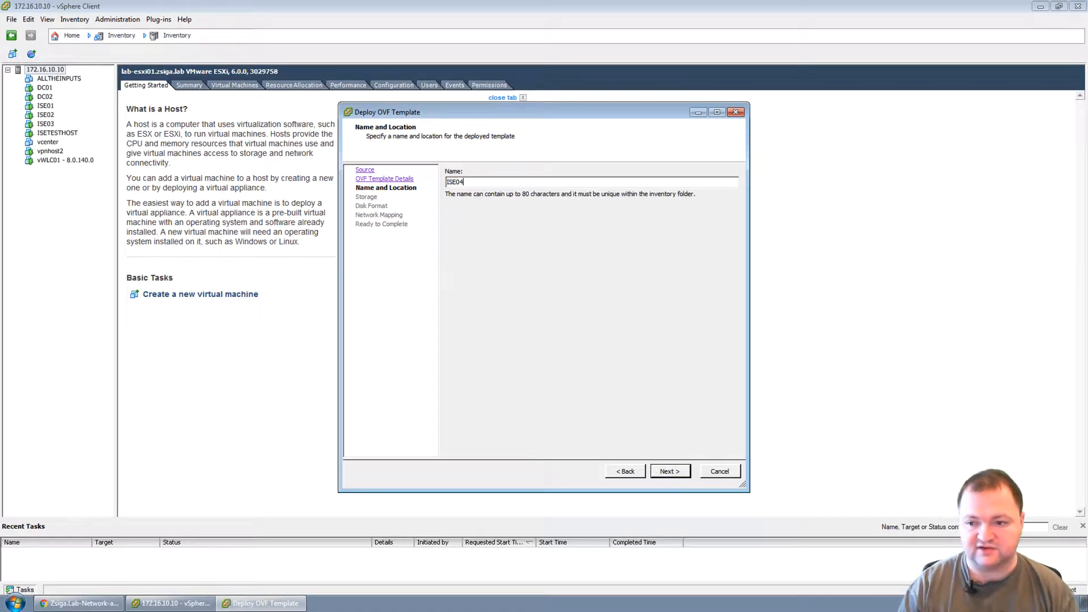
left_click(670, 471)
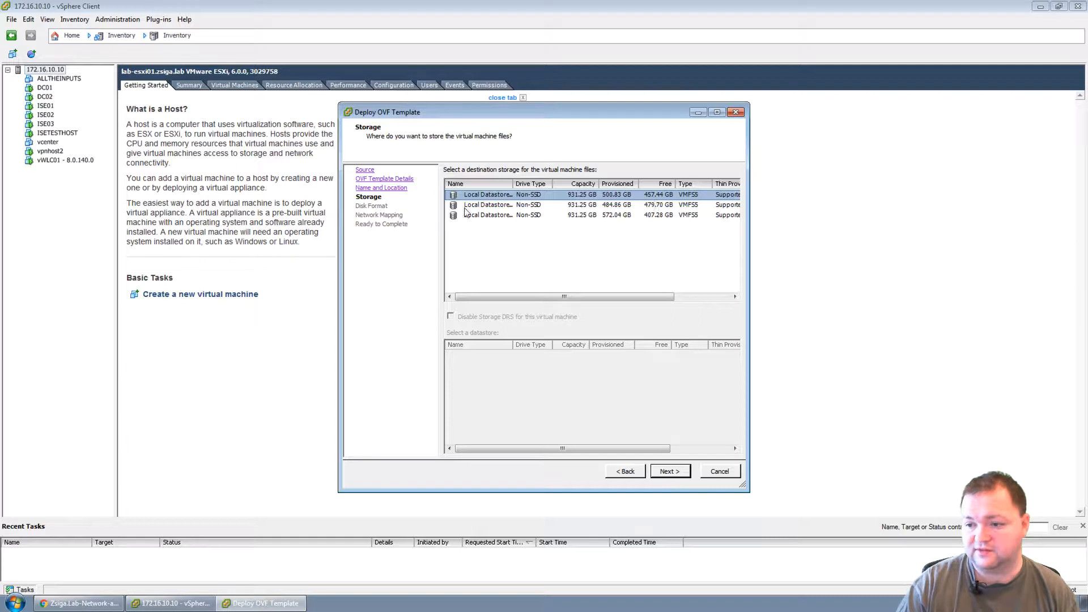
left_click(509, 205)
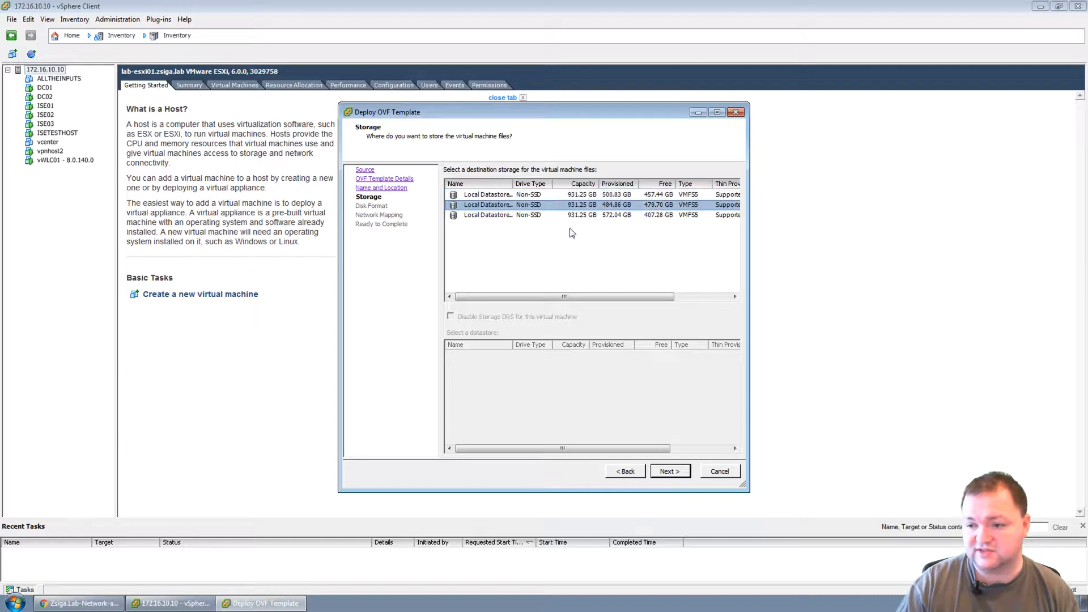
left_click(679, 474)
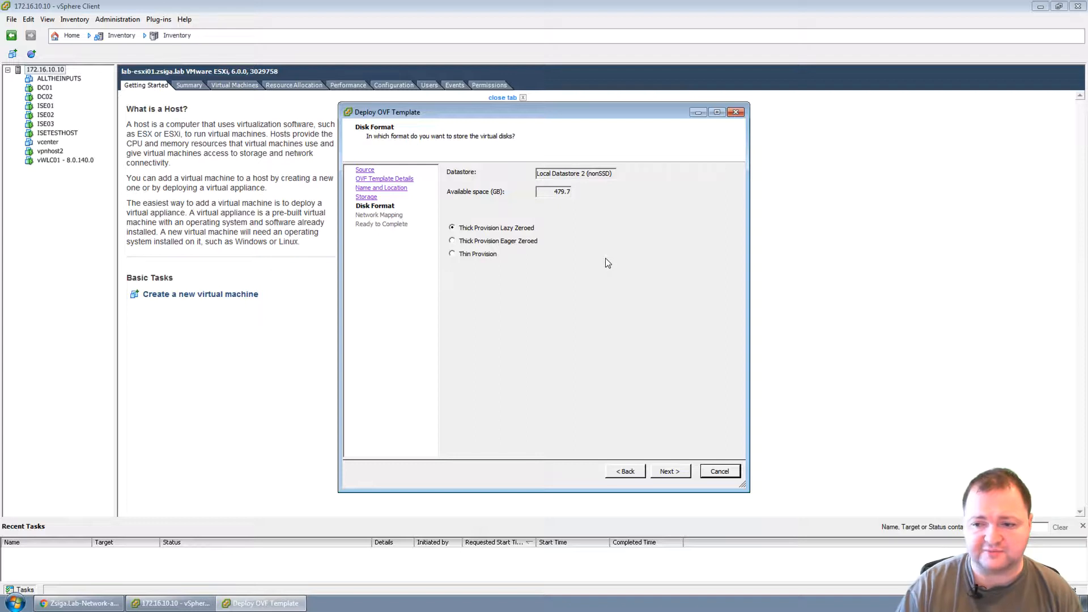
Keep Thick Provision Lazy Zeroed disks and map VM Network to Server Network.
left_click(672, 471)
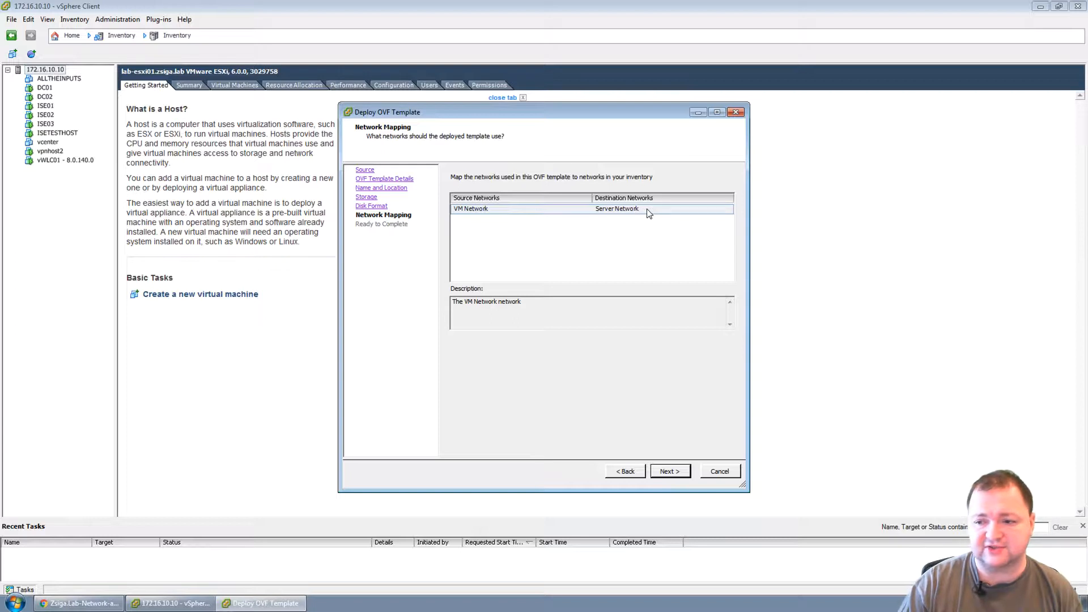
left_click(632, 213)
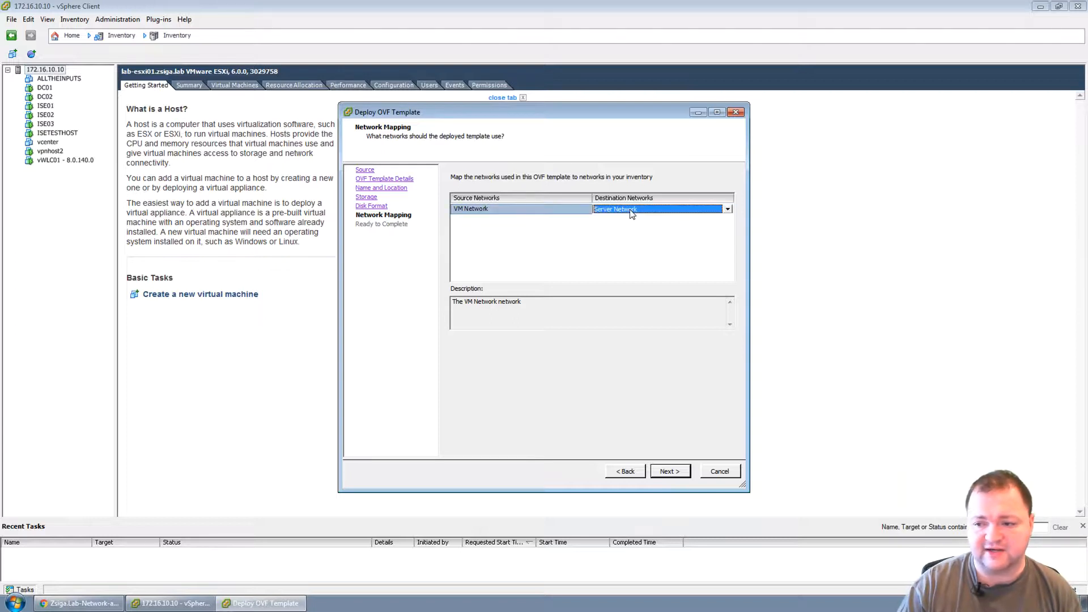
left_click(726, 209)
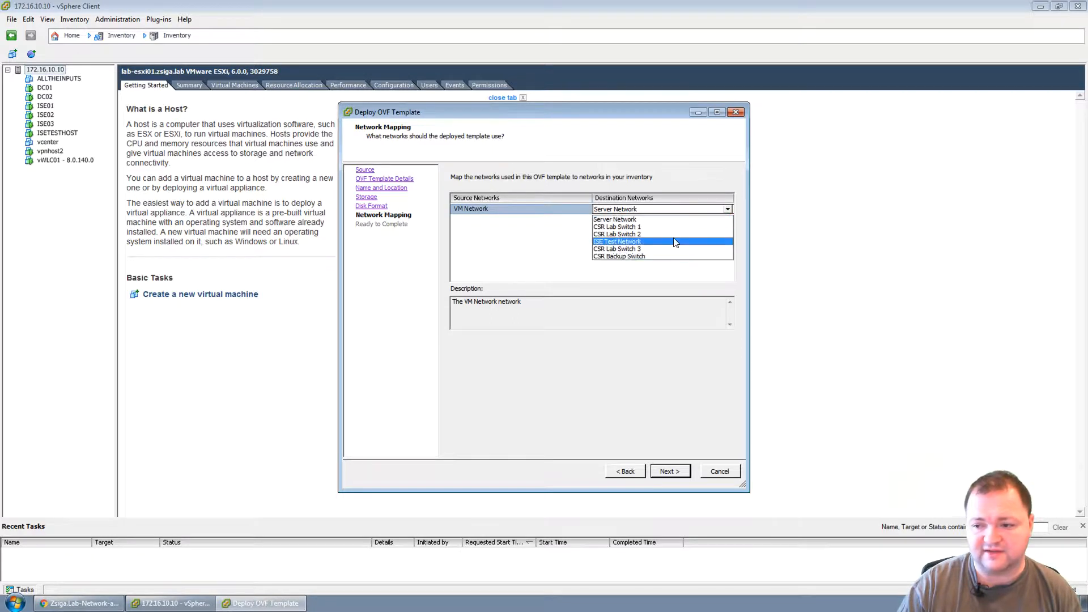
left_click(532, 233)
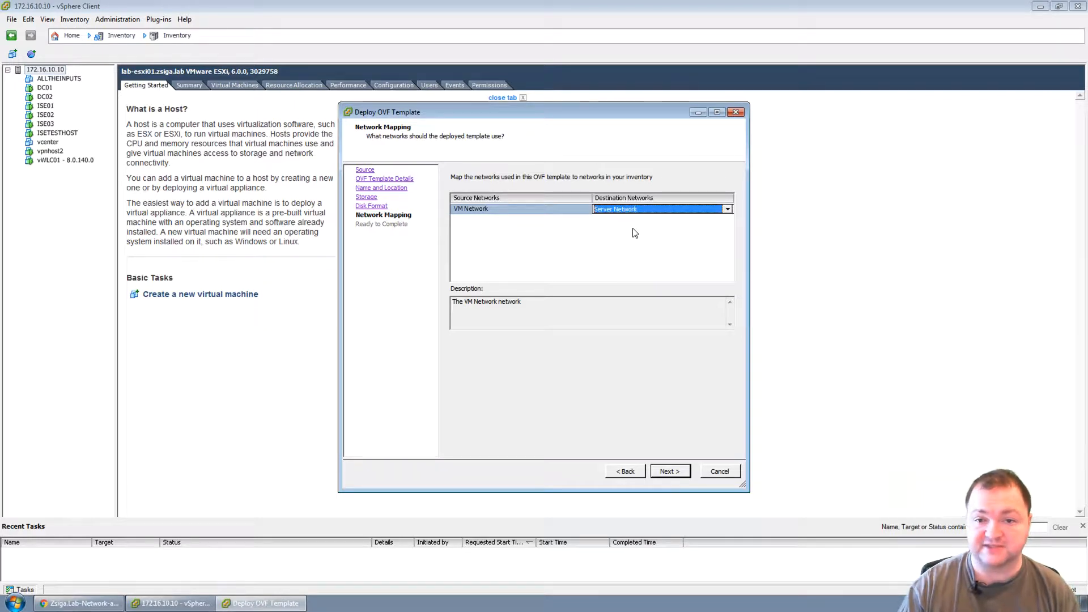
left_click(670, 471)
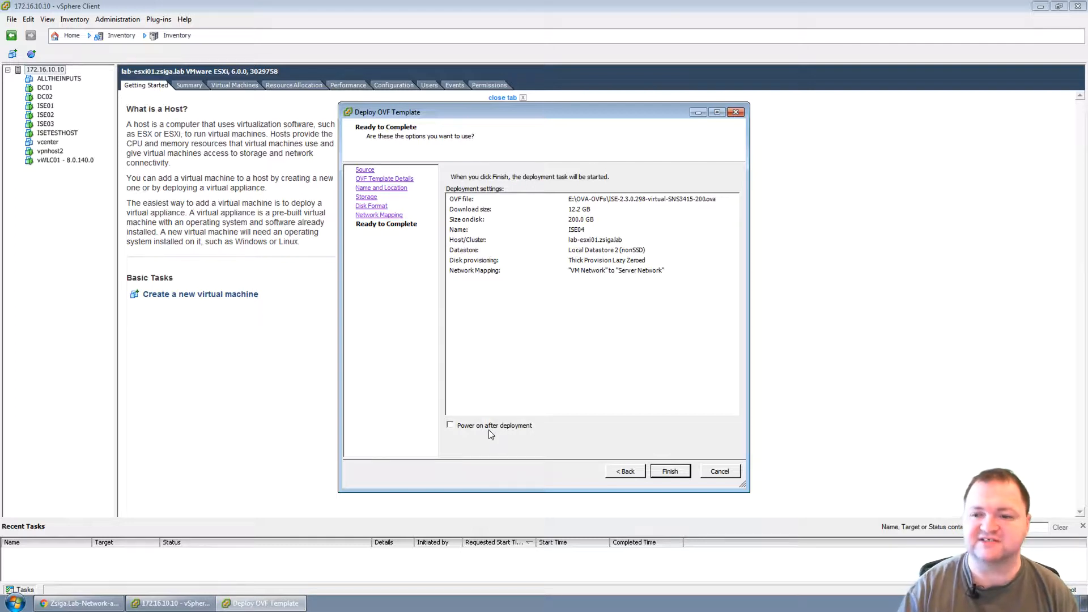
Finish the wizard to begin deploying ISE04 and watch the progress window.
left_click(670, 471)
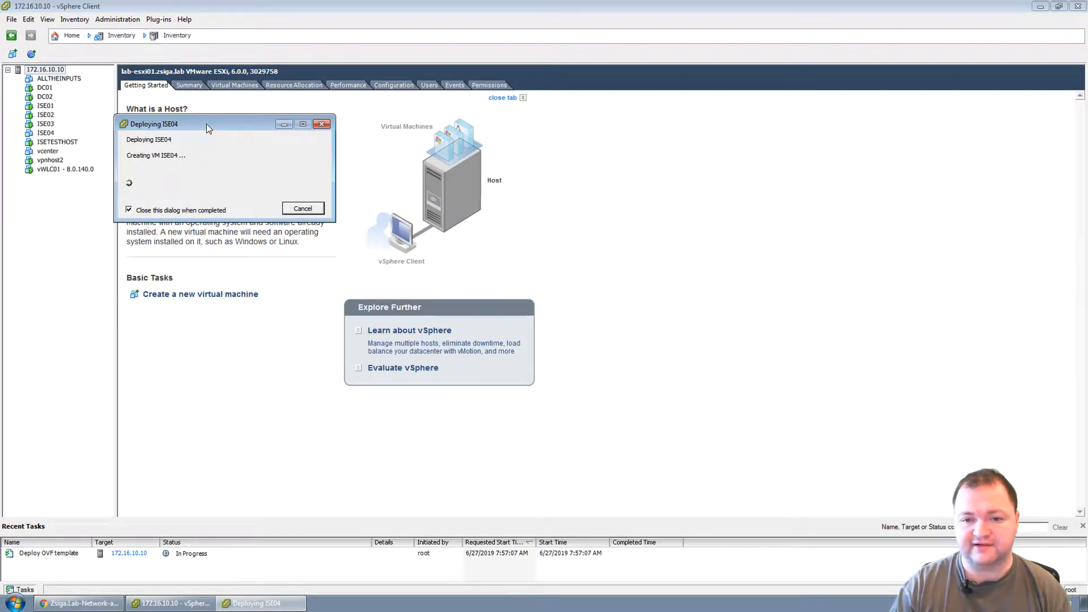
left_click_drag(206, 123, 210, 123)
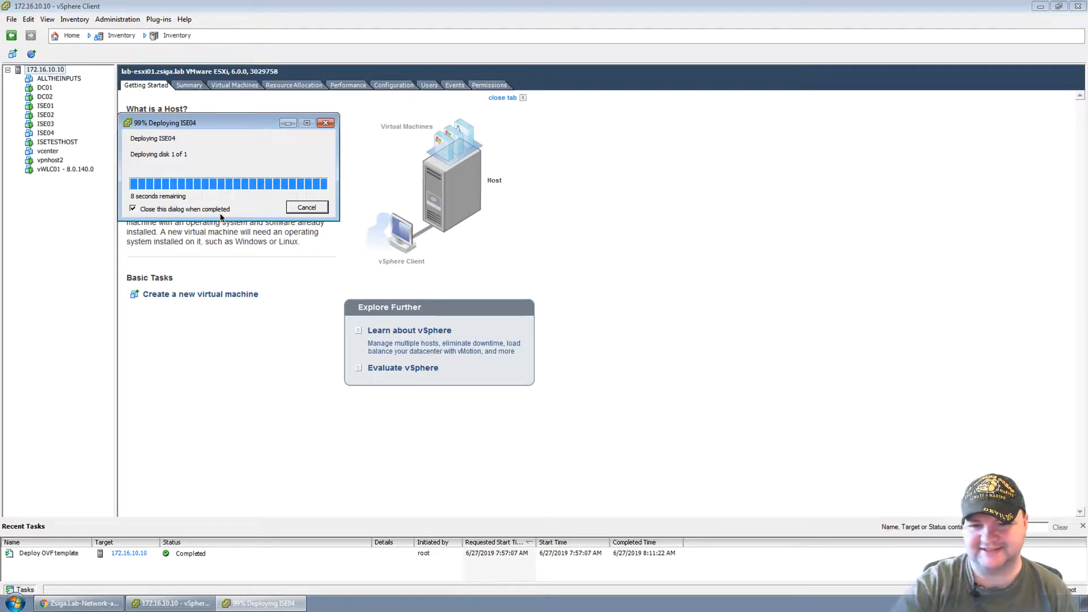
Inspect ISE04's memory and CPU resource allocation in its properties, then close the dialog.
left_click(46, 134)
right_click(49, 135)
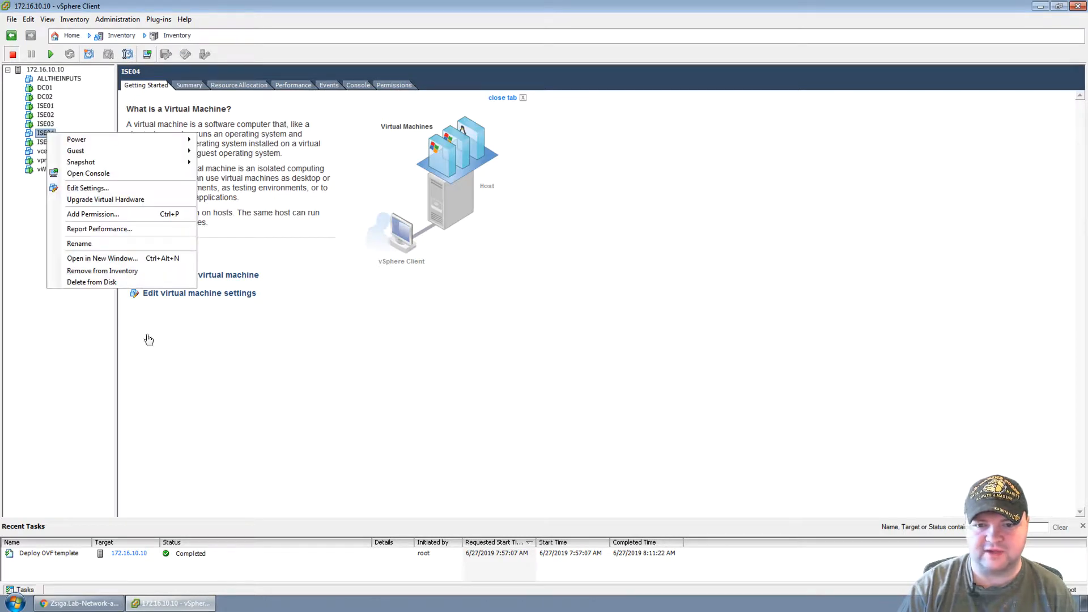
left_click(107, 189)
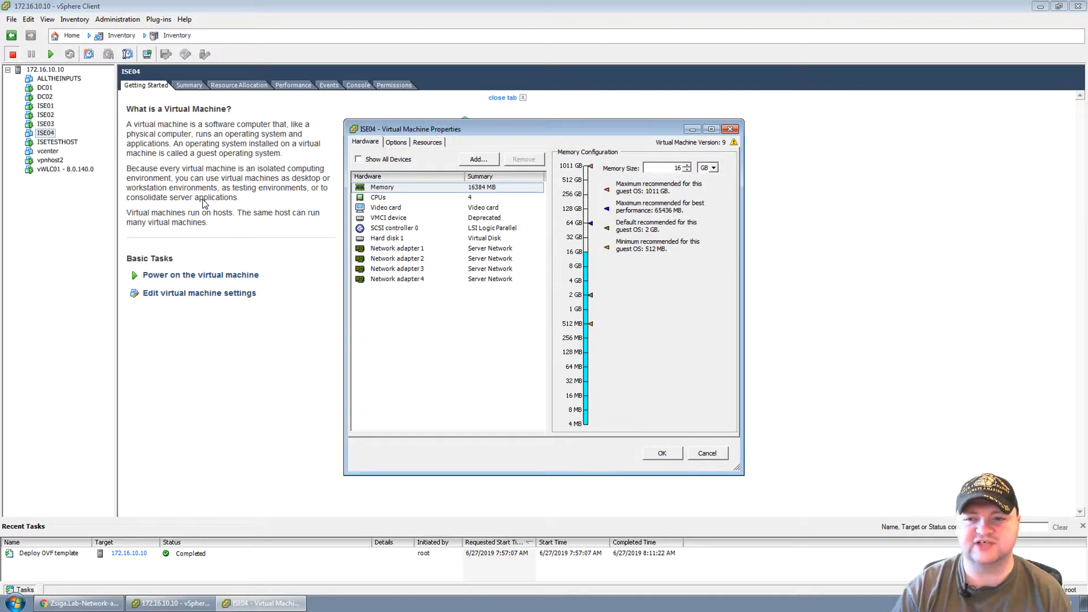
left_click_drag(448, 128, 284, 121)
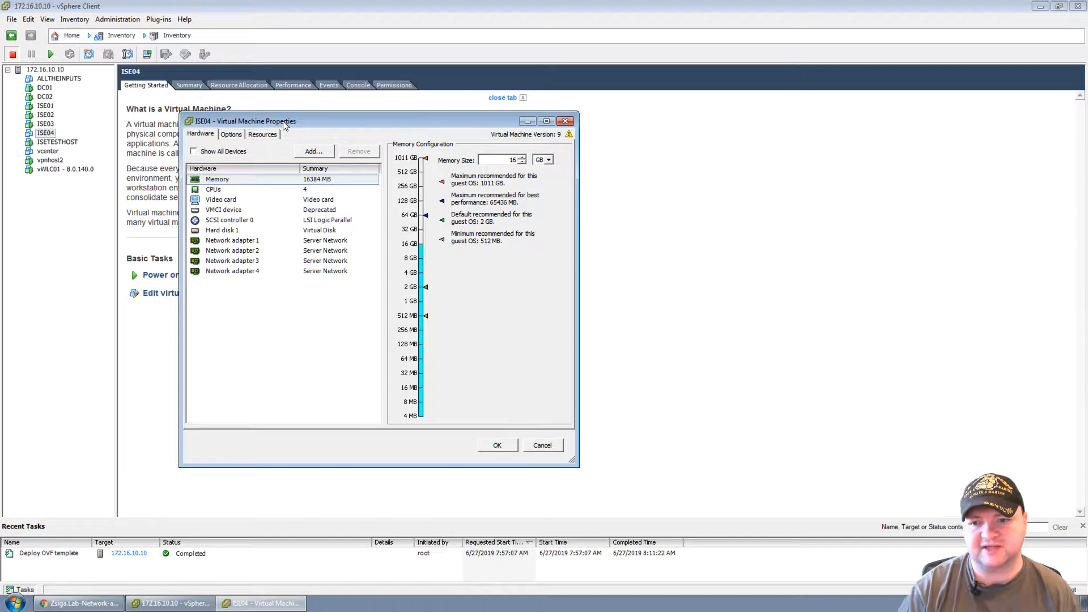
left_click(253, 177)
left_click(263, 135)
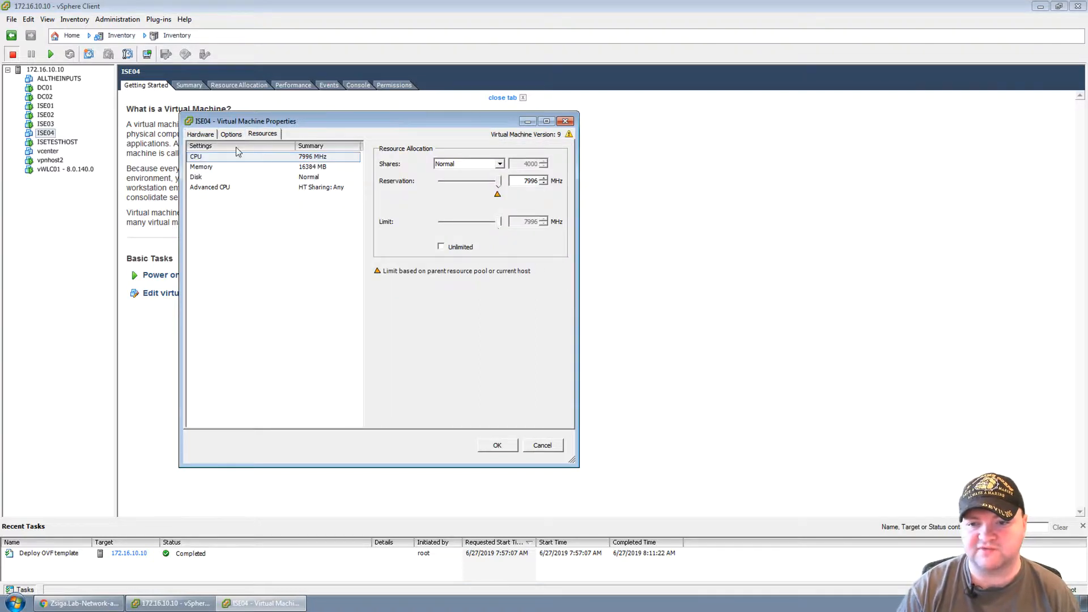
left_click(217, 160)
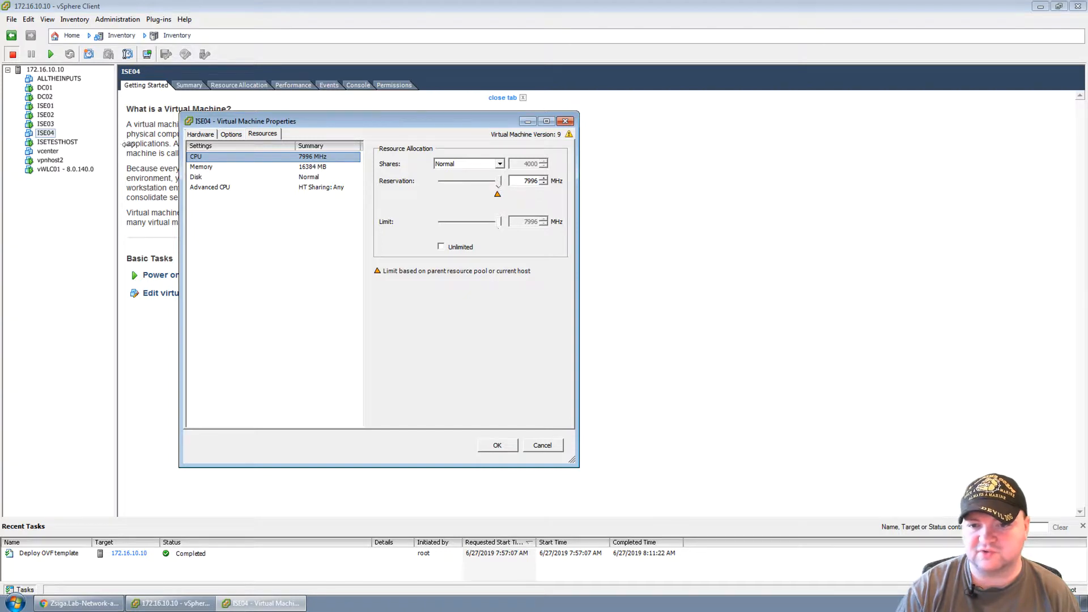
left_click(566, 122)
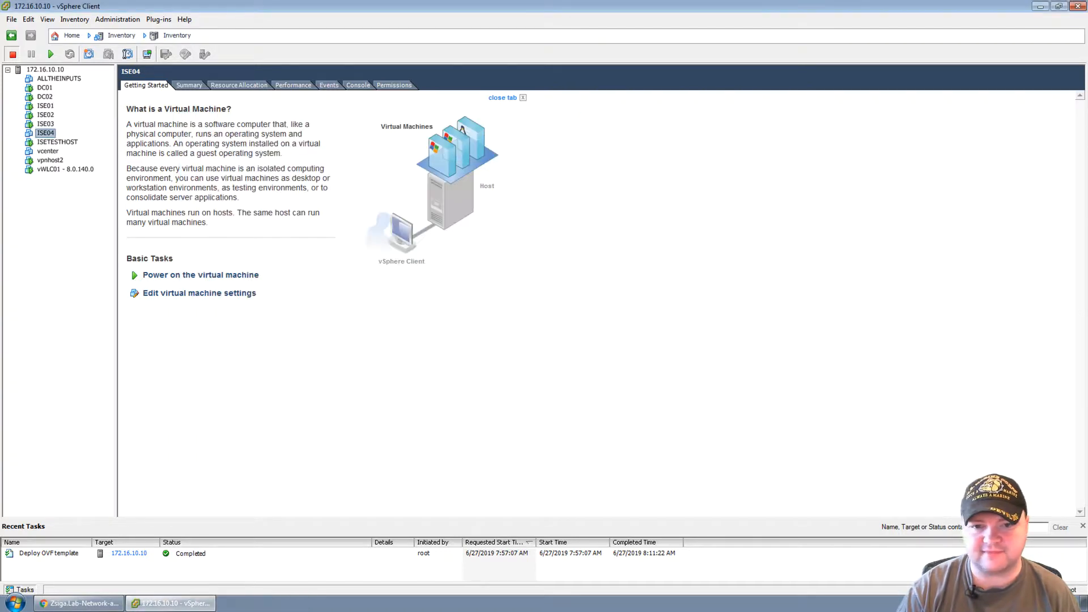
Lower ISE04's CPU reservation from 7996 MHz and memory reservation from 16384 MB to 0.
right_click(53, 134)
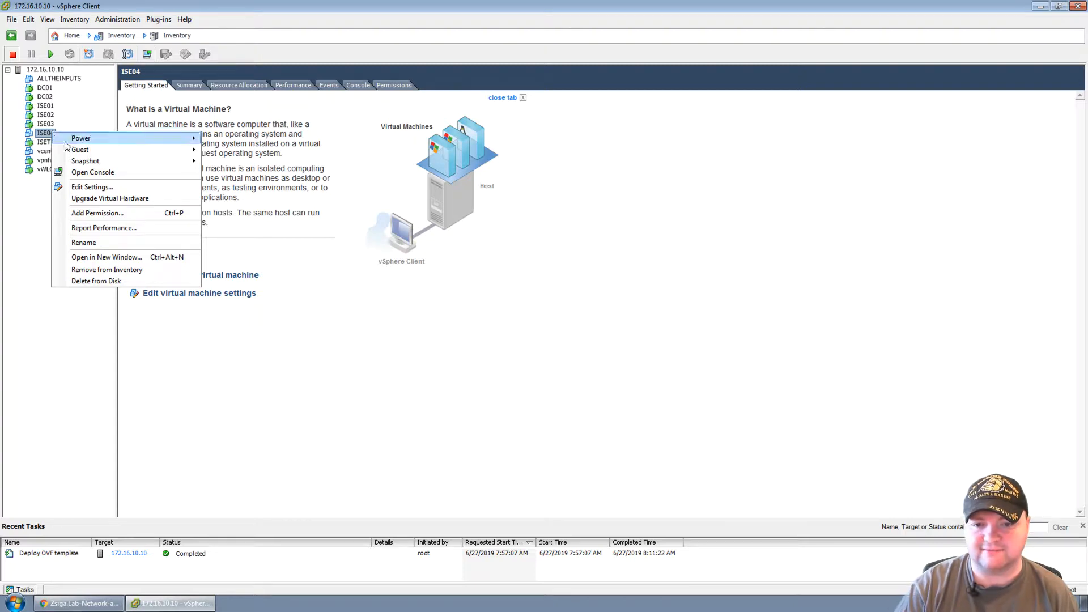
left_click(87, 187)
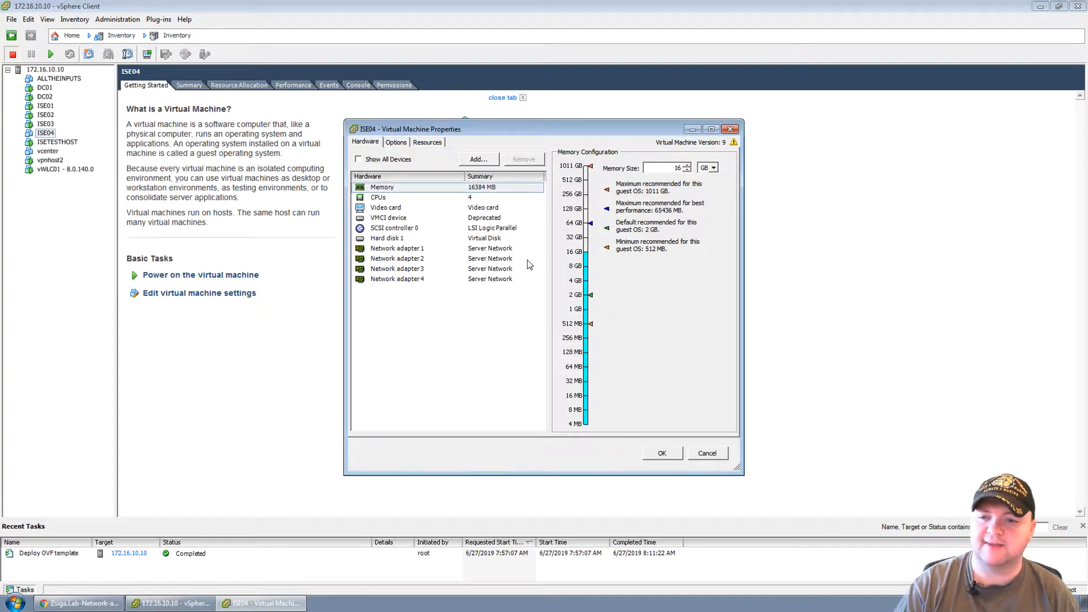
left_click_drag(484, 127, 245, 95)
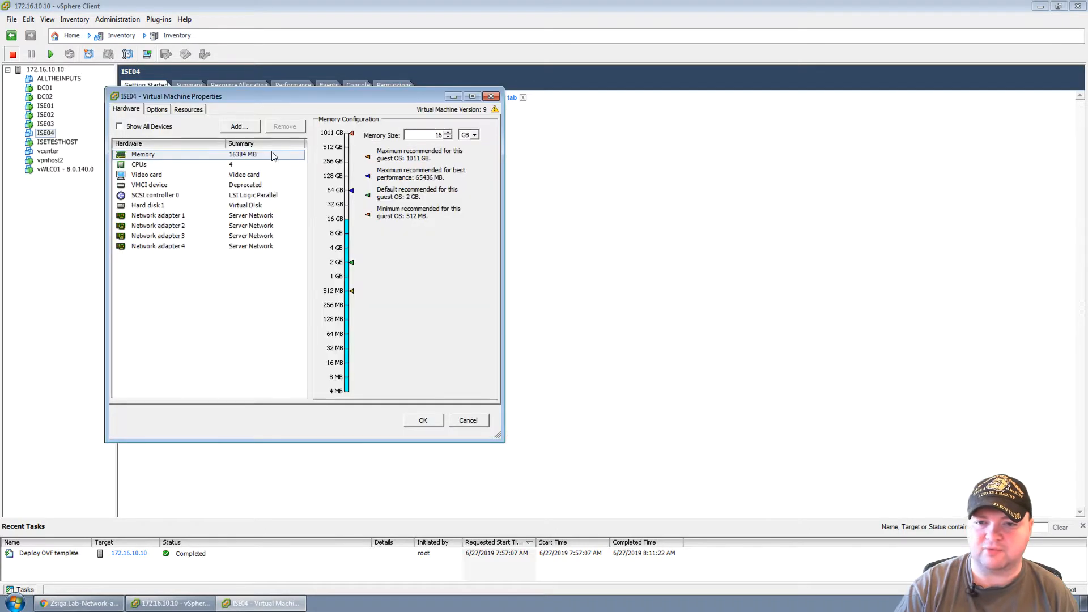
left_click(143, 156)
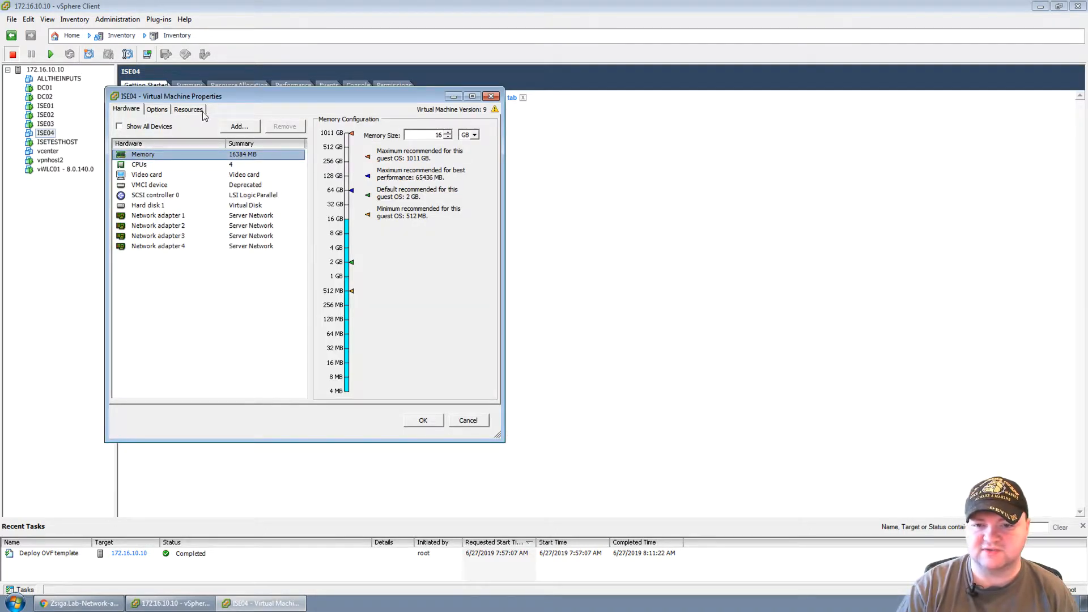
left_click(203, 114)
left_click(141, 135)
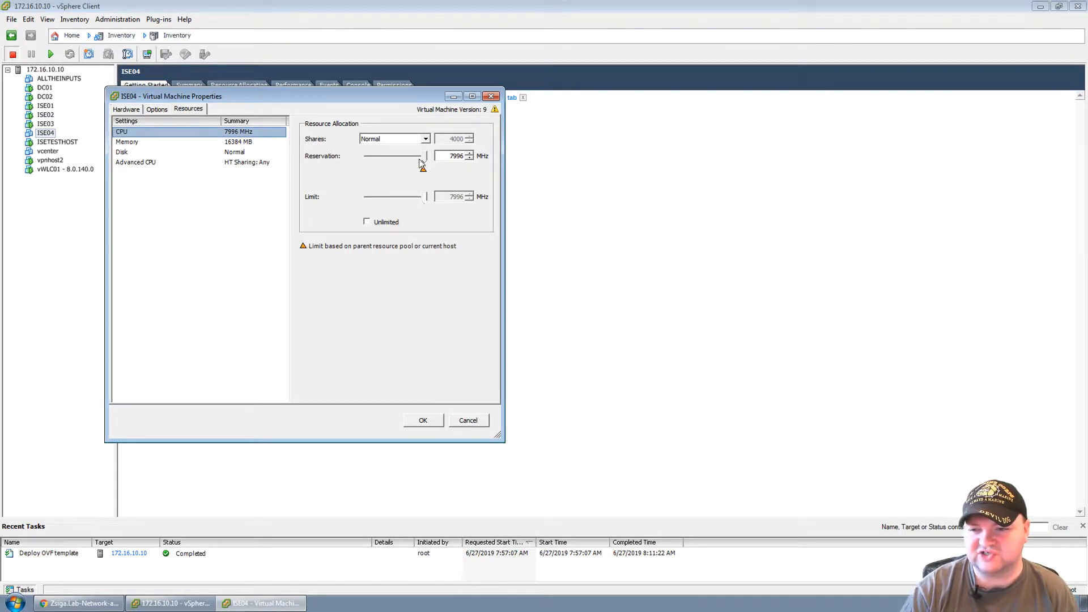
left_click_drag(424, 158, 366, 157)
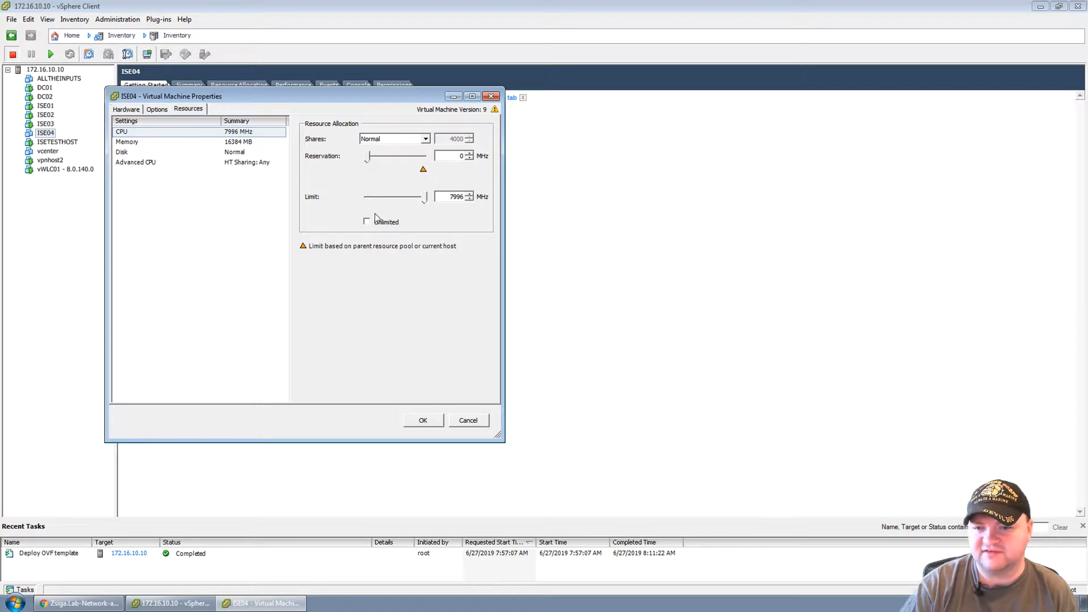
left_click(134, 142)
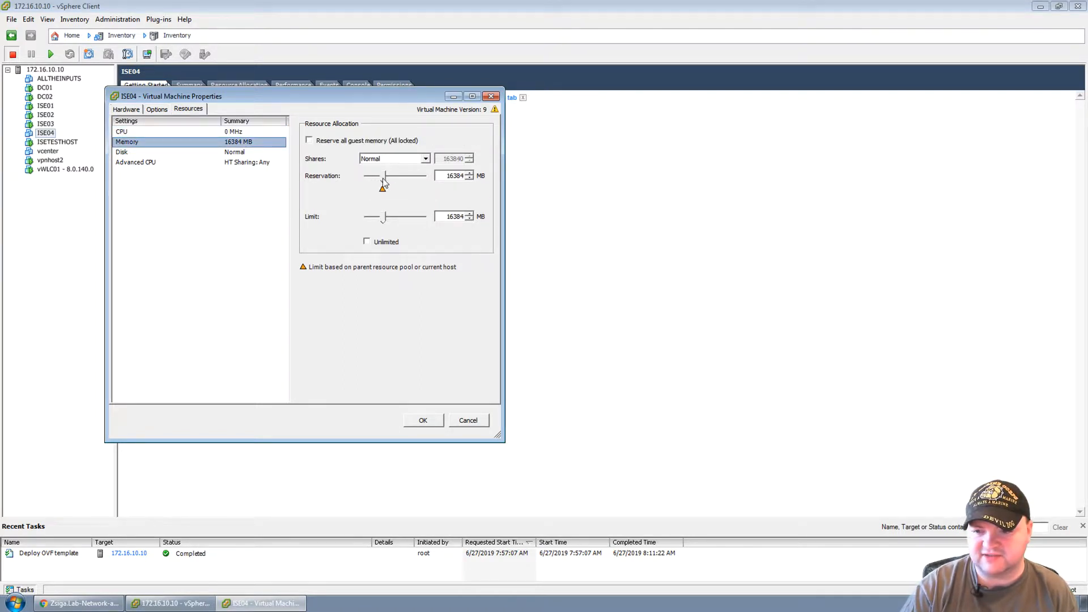
left_click_drag(384, 181, 364, 183)
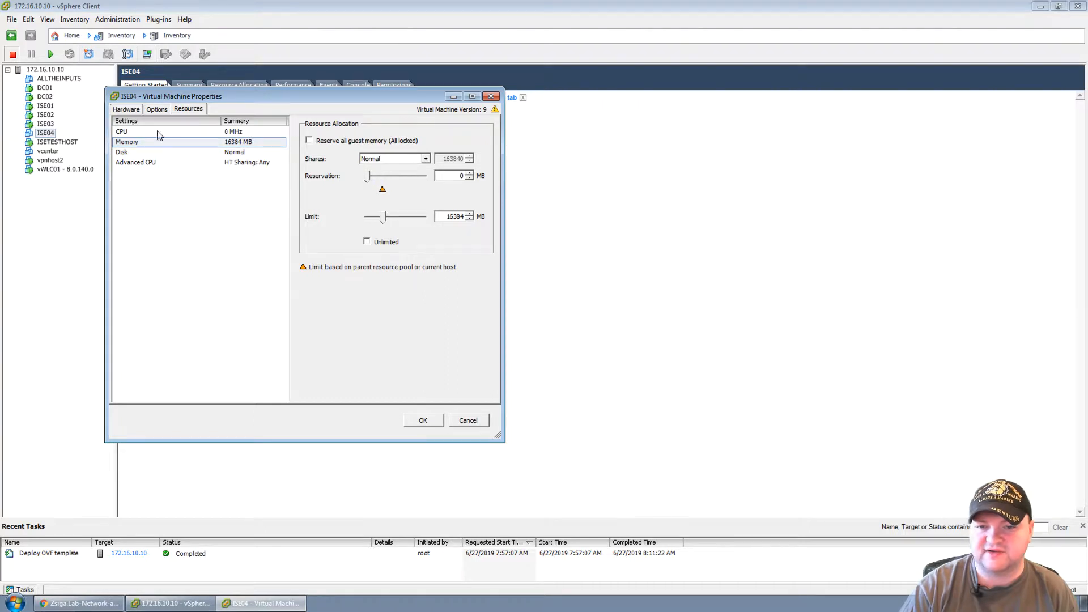
Reduce ISE04's memory size from 16 GB to 8 GB and apply the settings.
left_click(132, 111)
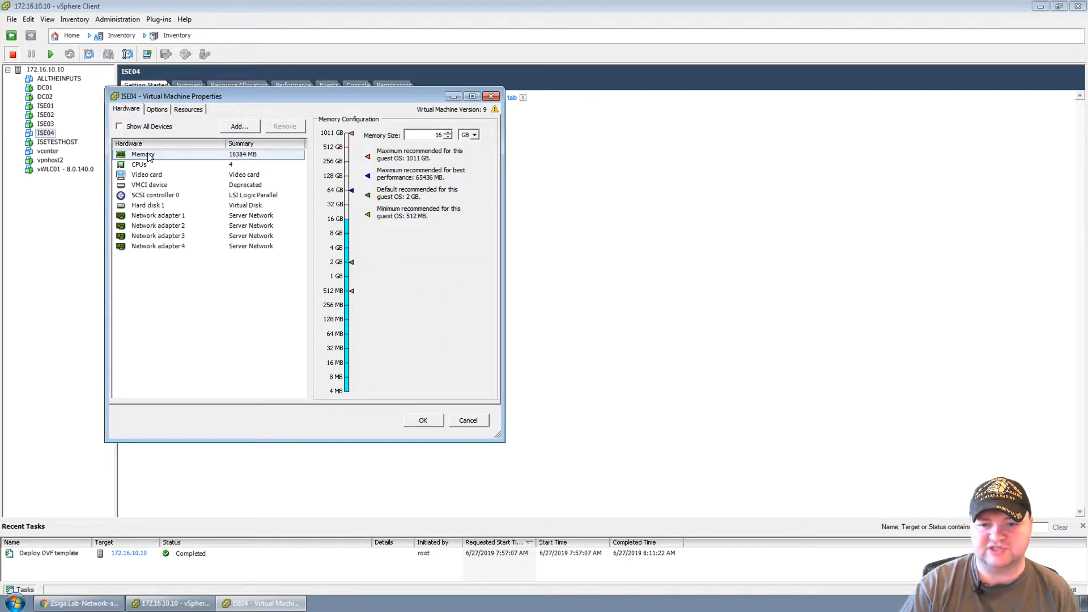
double_click(439, 135)
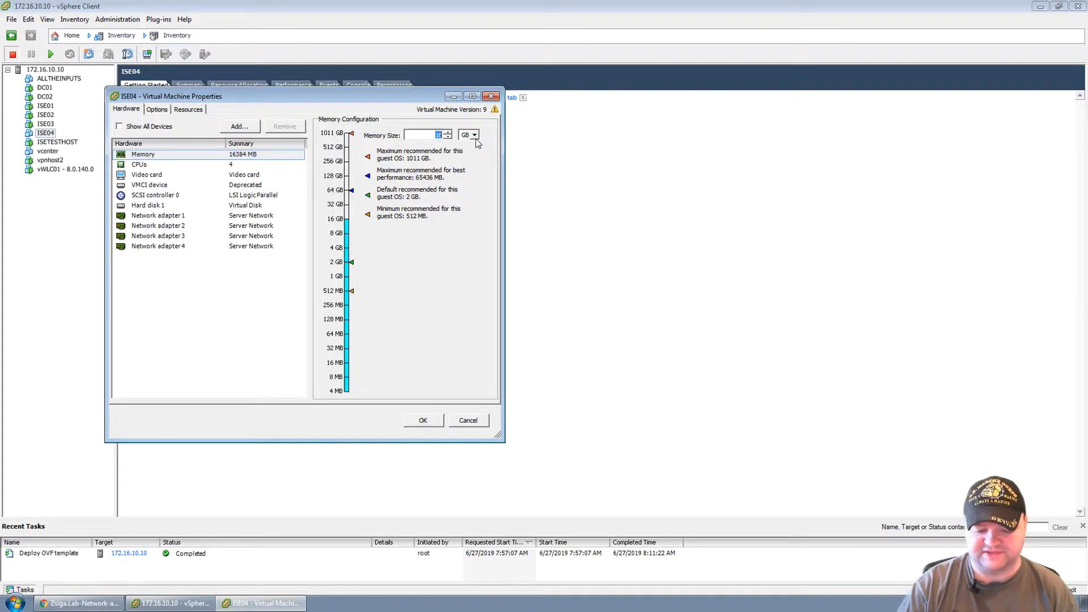
type("8")
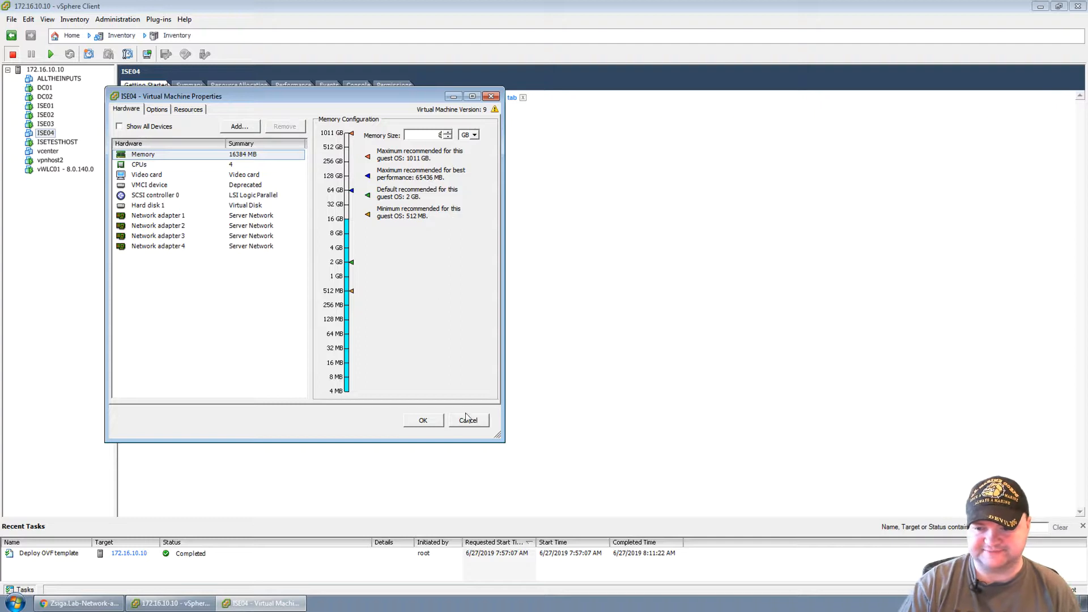
left_click(424, 420)
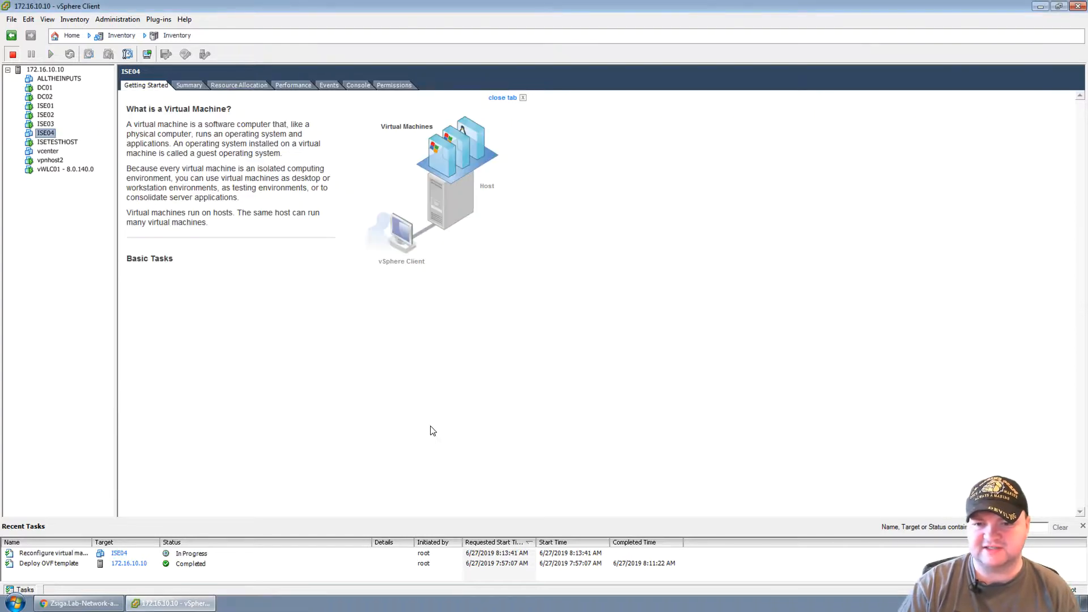
Open ISE03's settings for comparison and close them unchanged.
left_click(47, 124)
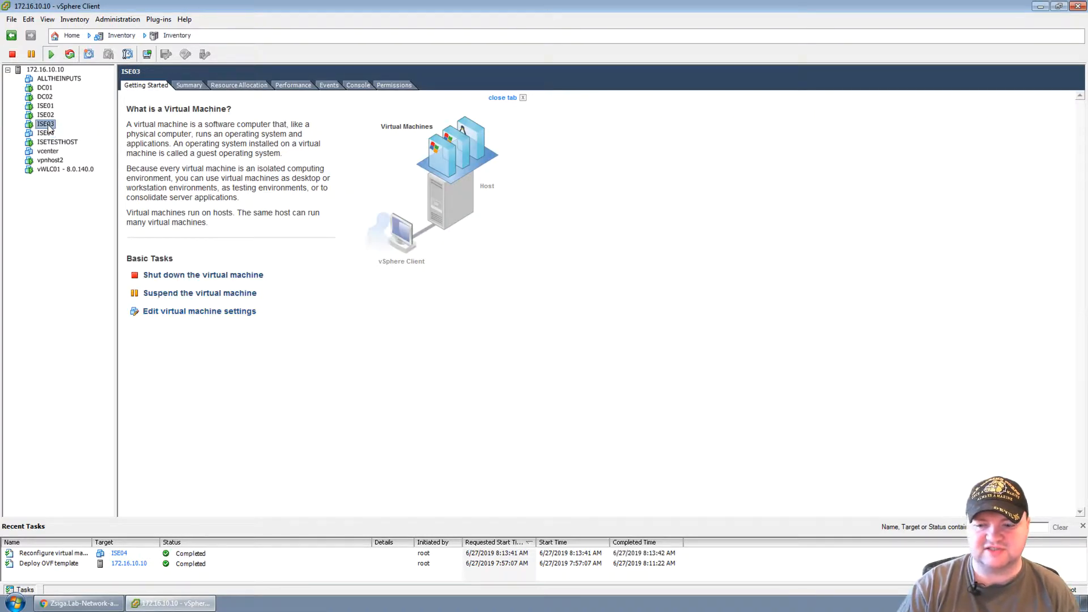
right_click(49, 125)
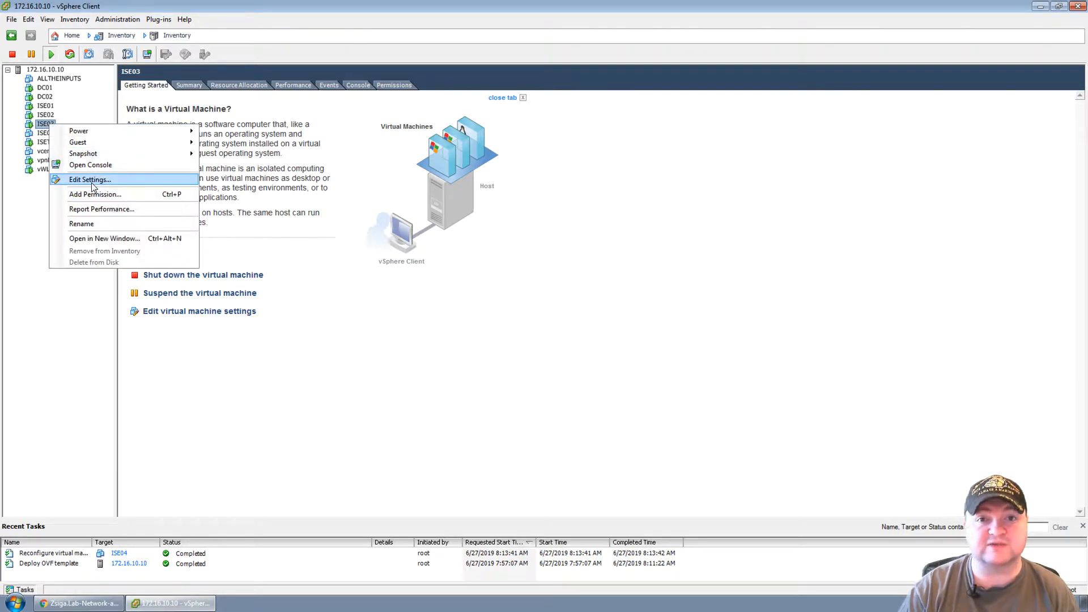
left_click(87, 180)
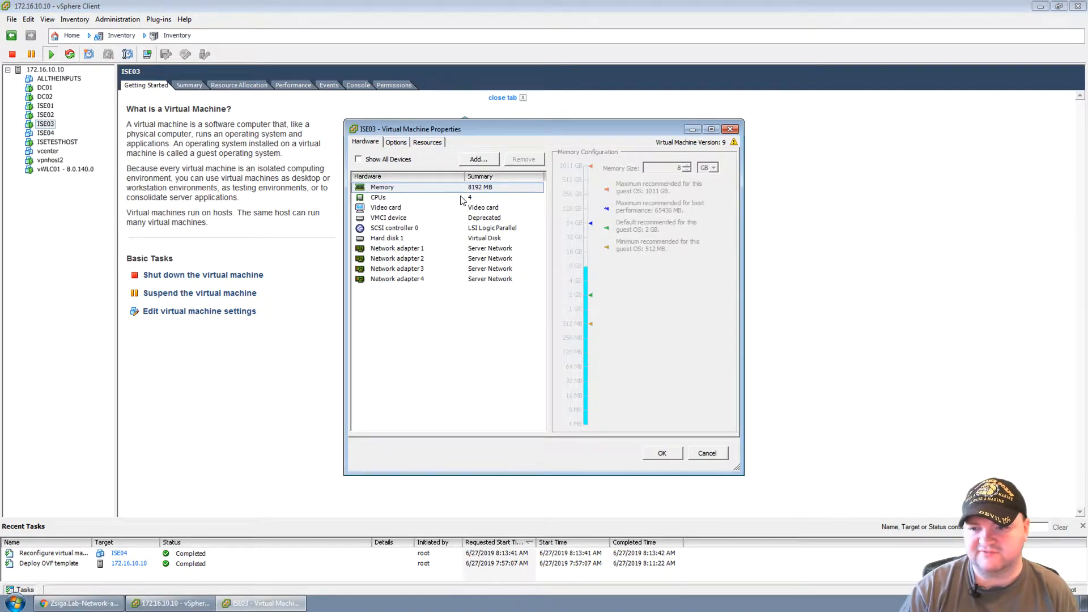
left_click(707, 454)
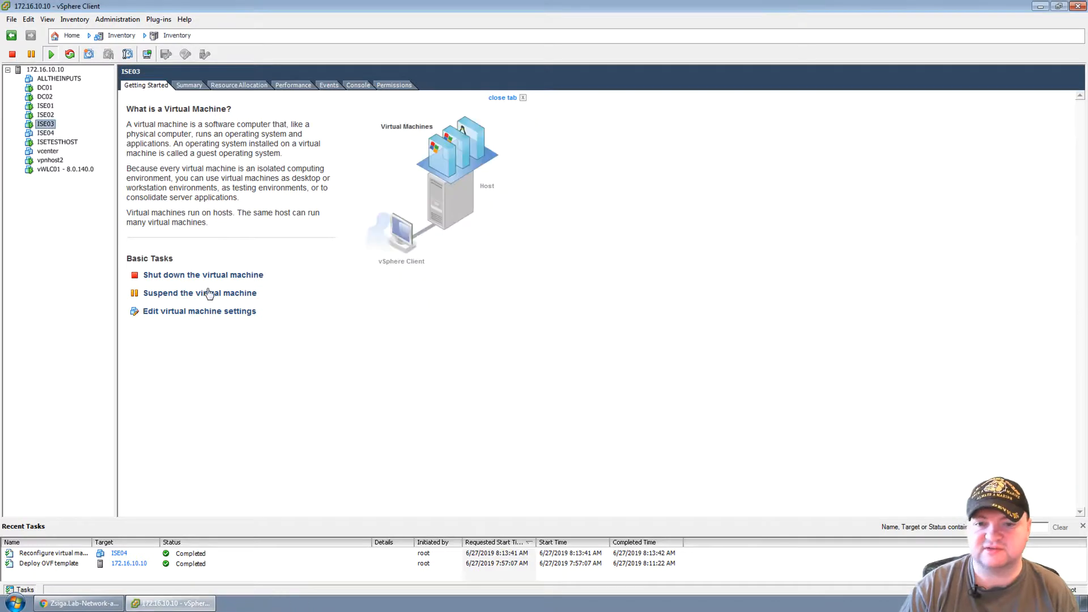
Confirm ISE04 has 8192 MB memory with zero CPU and memory reservations, and save.
left_click(49, 135)
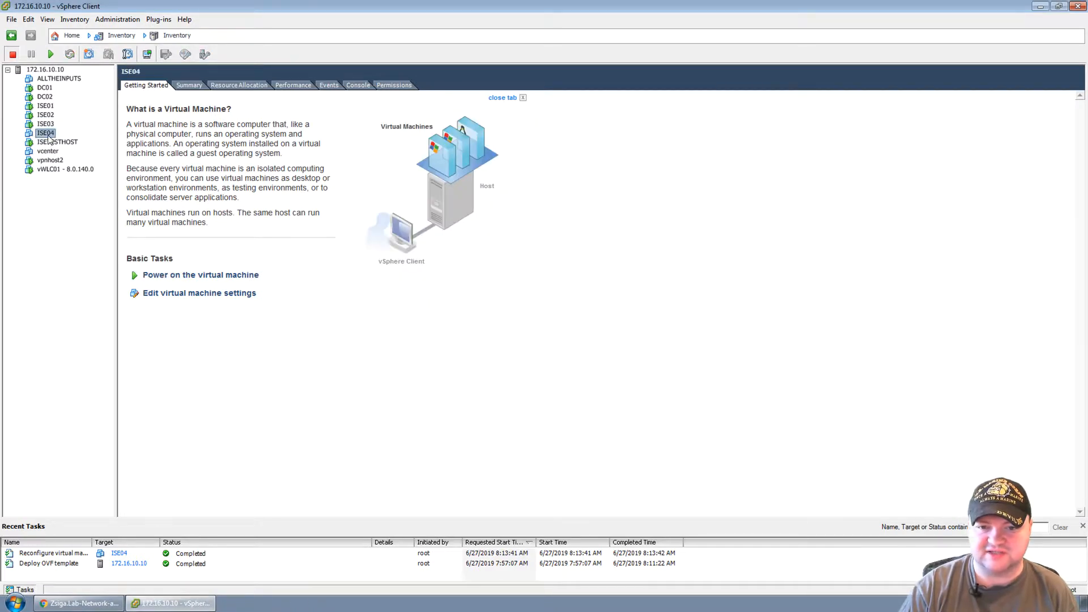
right_click(48, 133)
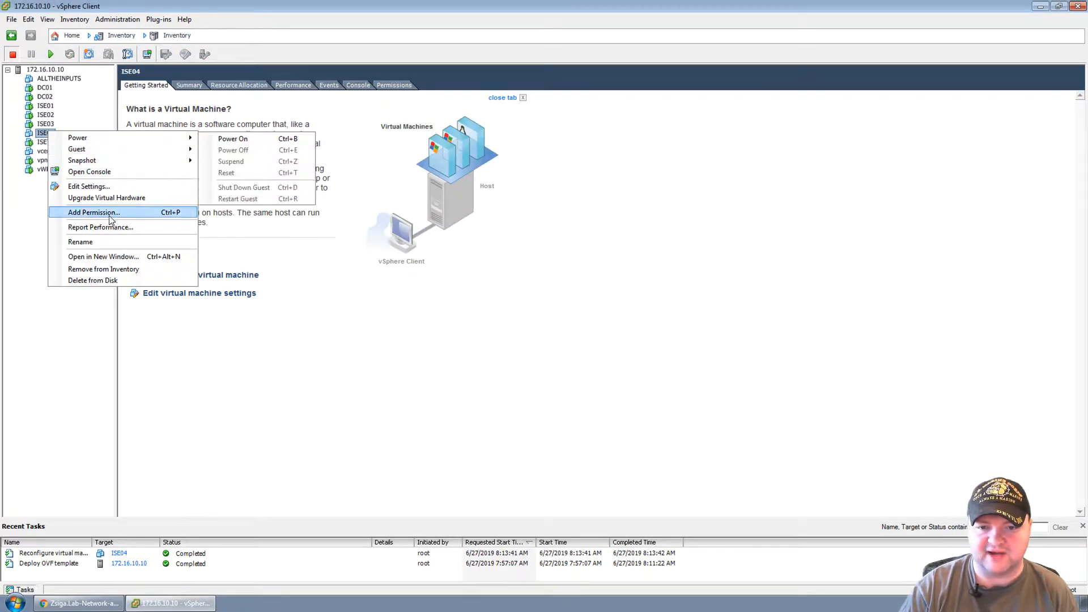
left_click(101, 187)
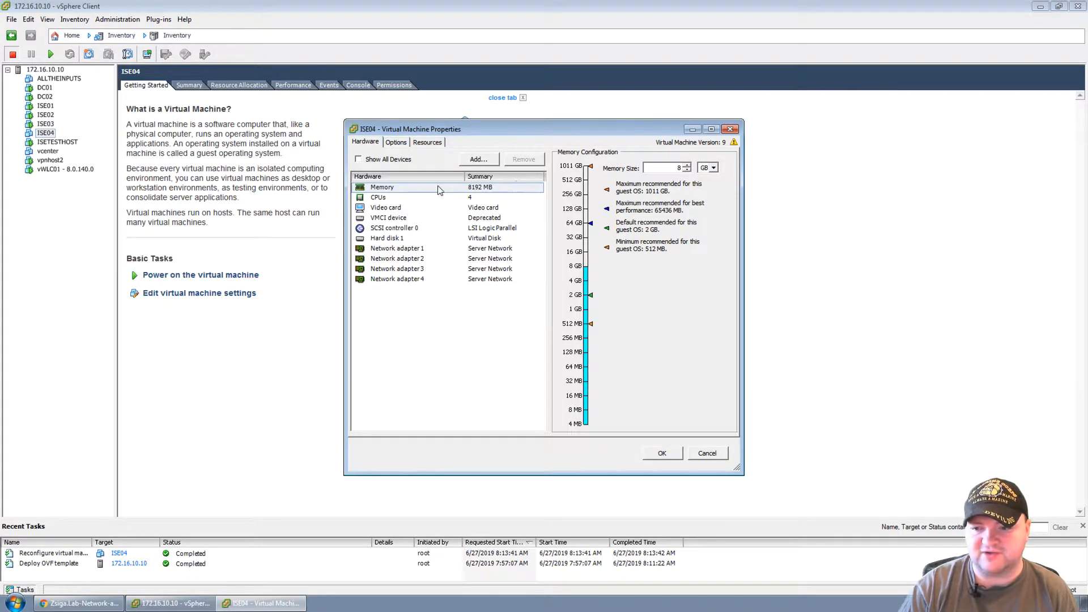
left_click(427, 142)
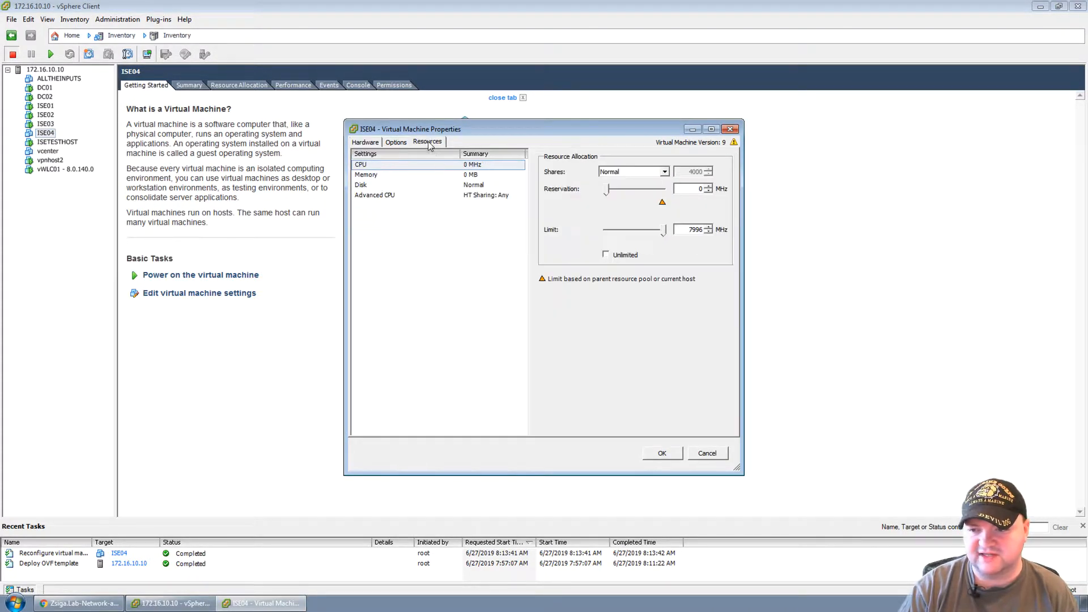
left_click(405, 174)
left_click(410, 165)
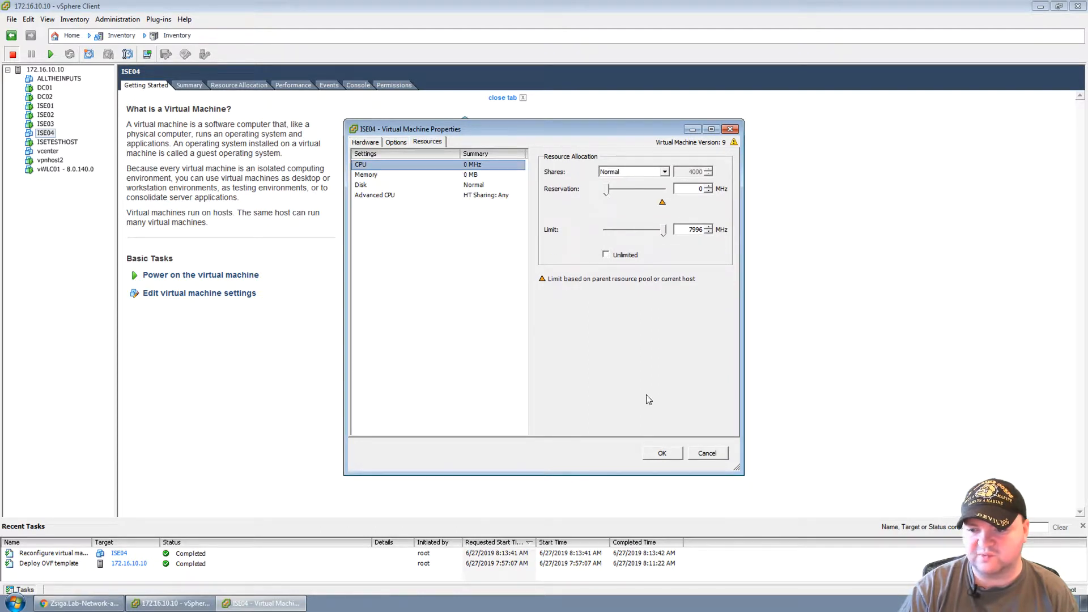
left_click(662, 453)
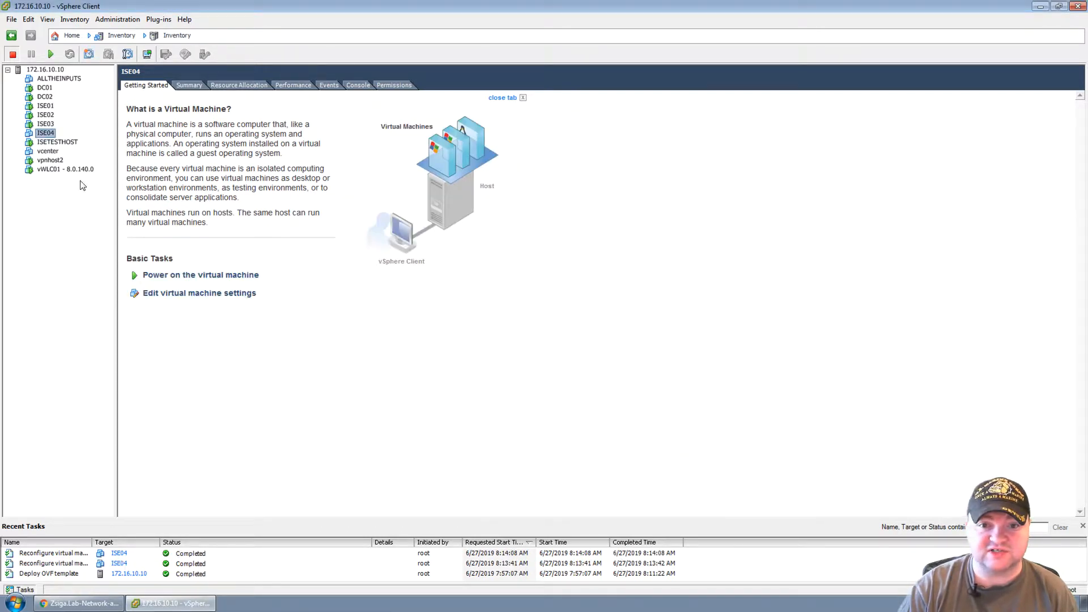
Power on the ISE04 virtual machine.
right_click(44, 135)
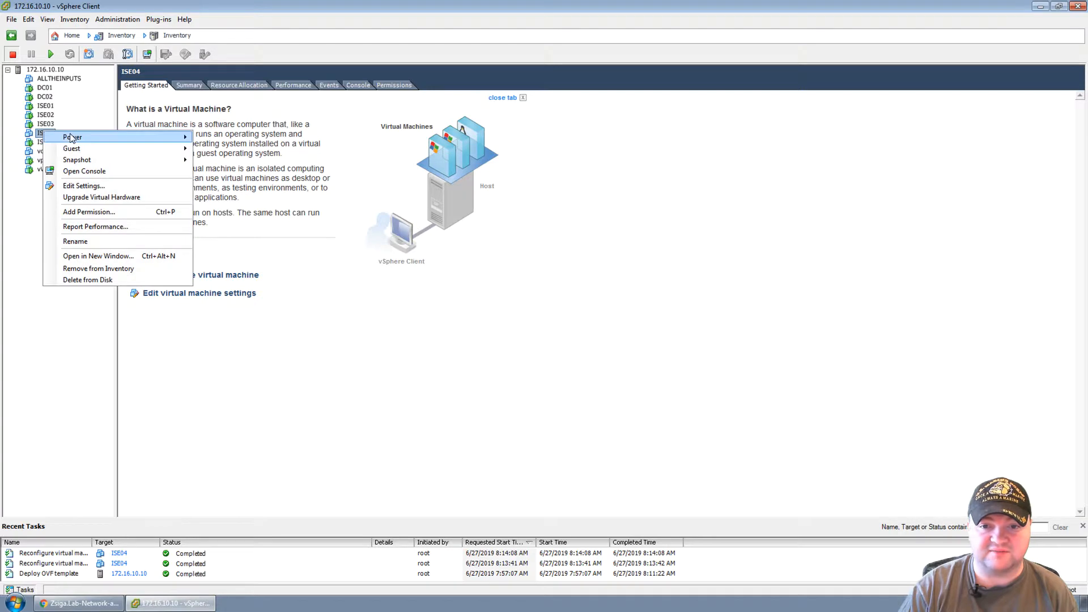
mouse_move(108, 139)
left_click(227, 138)
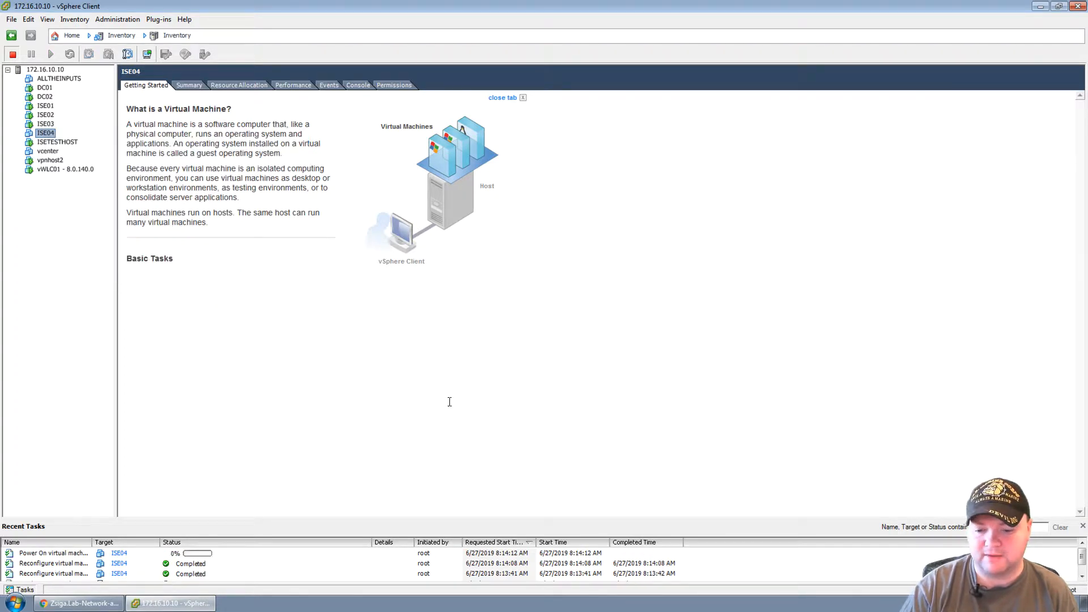
Open ISE04's console, position it at the upper left, and take control inside it.
right_click(46, 135)
left_click(98, 177)
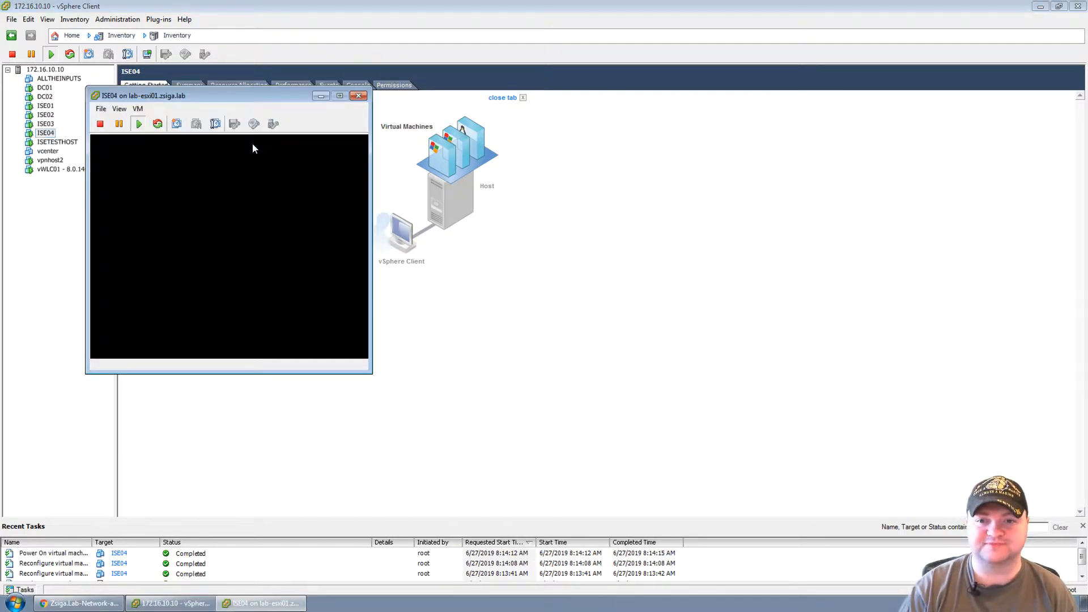
left_click_drag(223, 94, 195, 60)
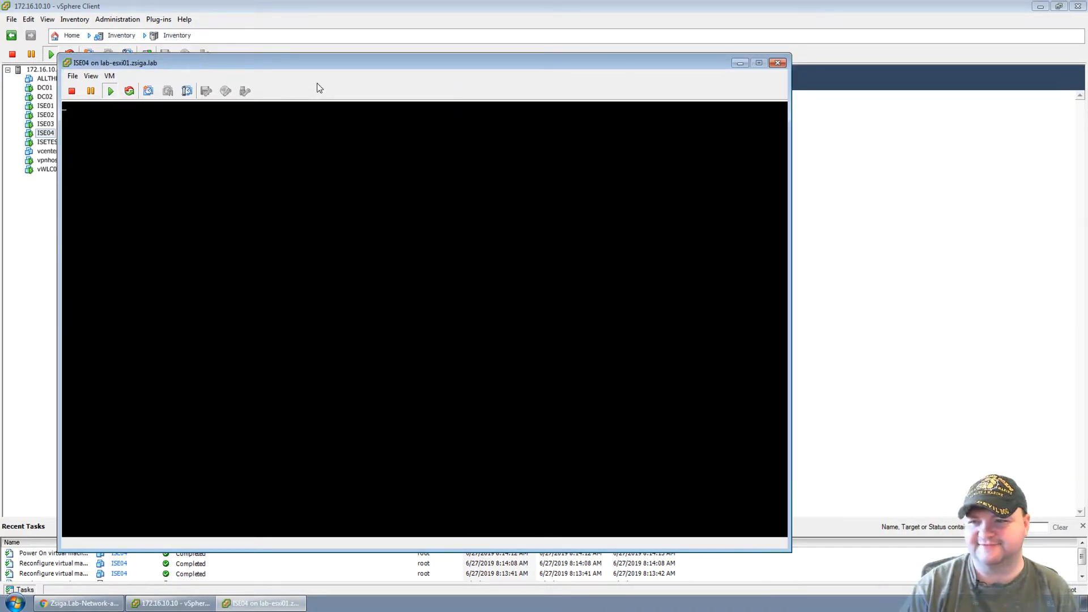
left_click_drag(308, 62, 291, 39)
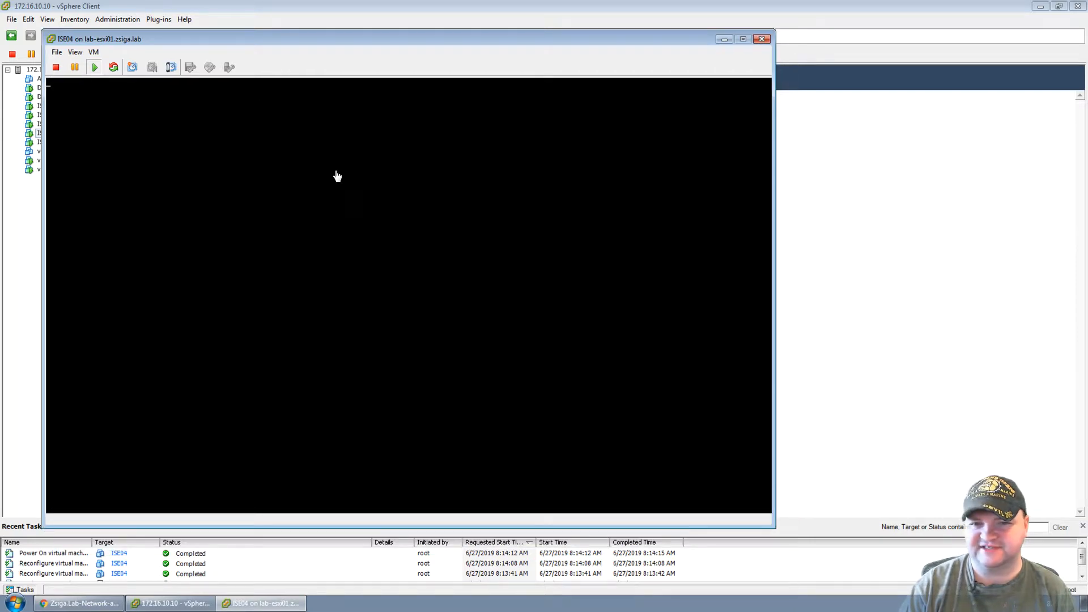
left_click_drag(179, 38, 173, 31)
left_click(263, 295)
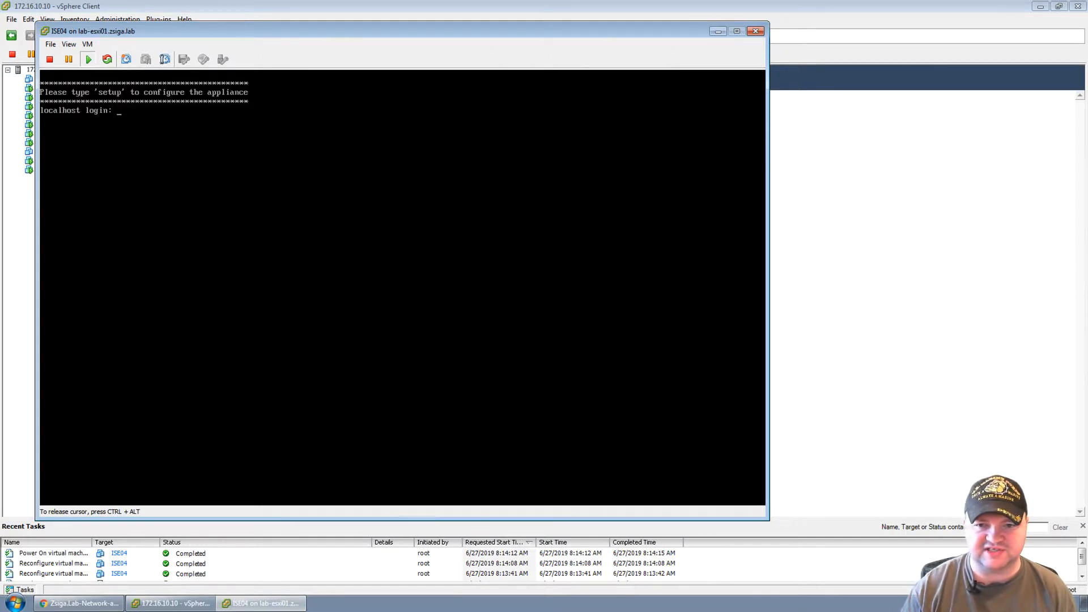
Enter 'setup' at the ISE04 localhost login prompt to launch the setup wizard.
type("setup")
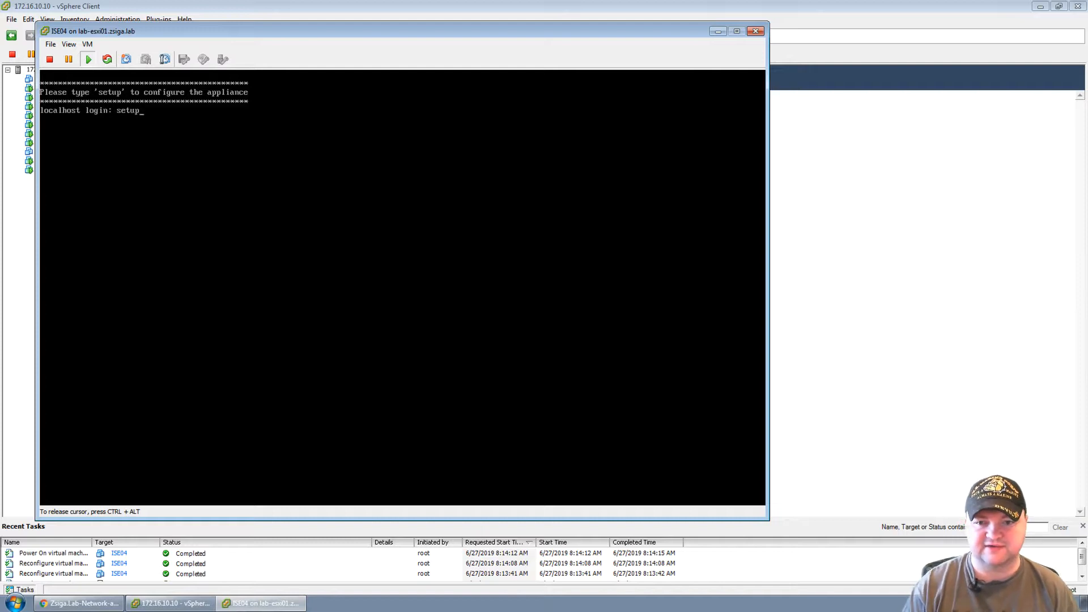
key("Return")
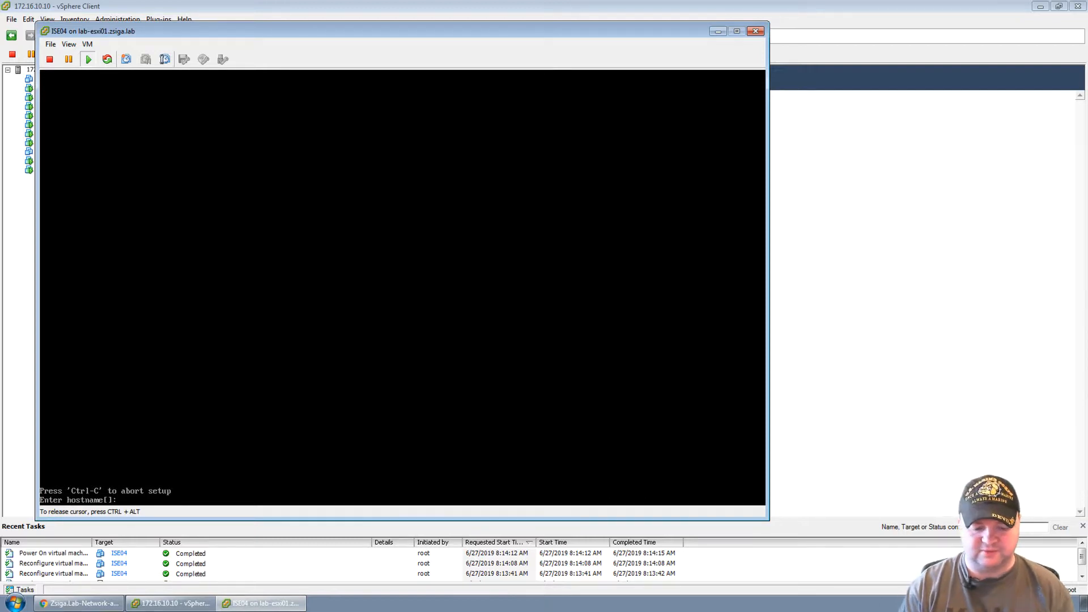
Enter hostname ISE04, IP 172.16.10.204, netmask 255.255.255.0, gateway 172.16.10.1 and domain zsiga.lab.
type("ISE")
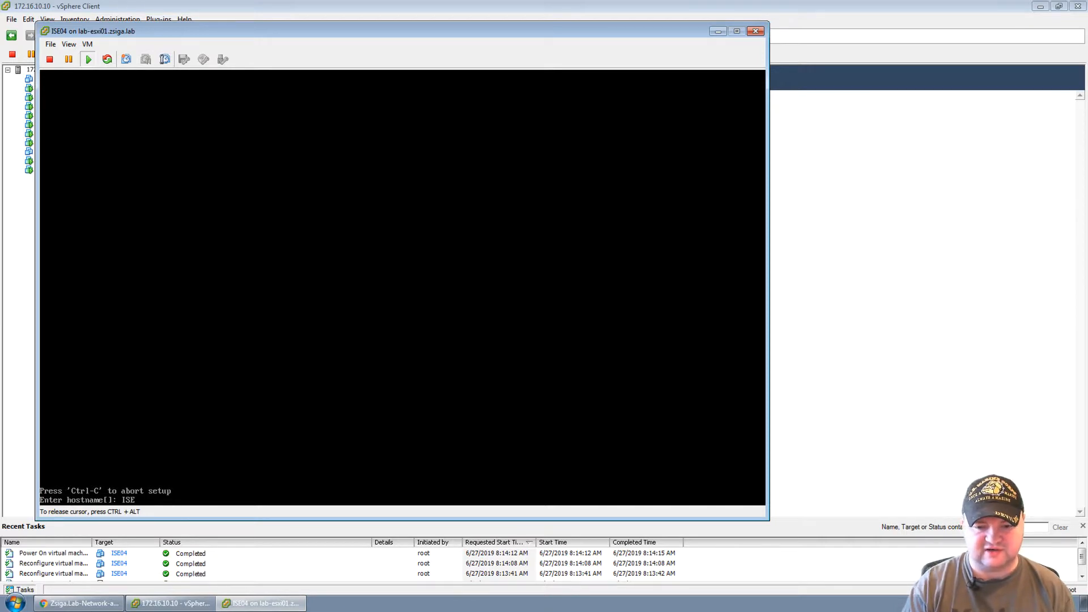
type("04")
key("Return")
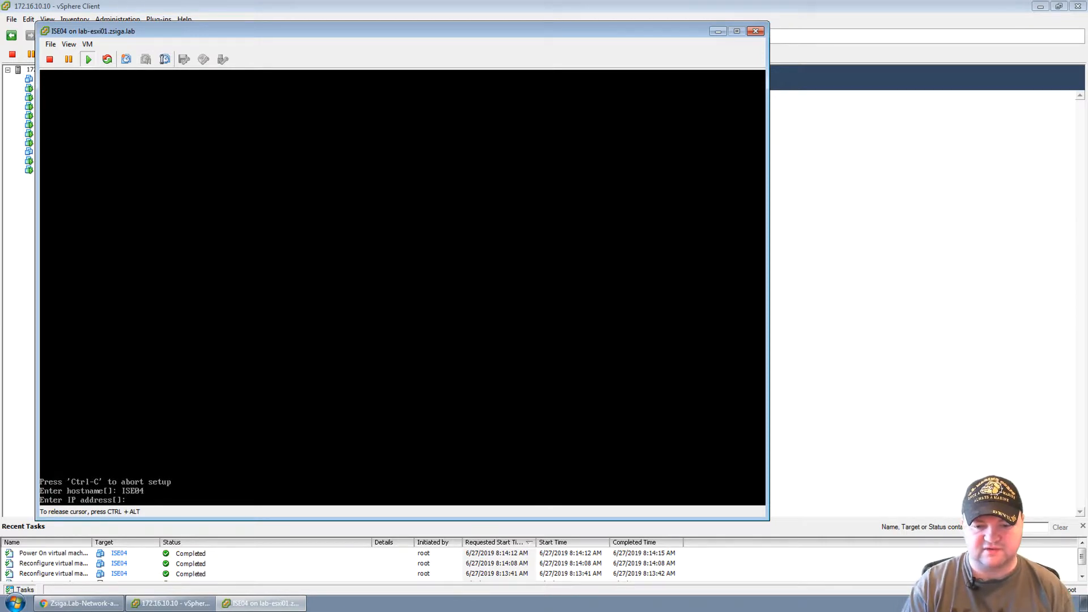
type("16.")
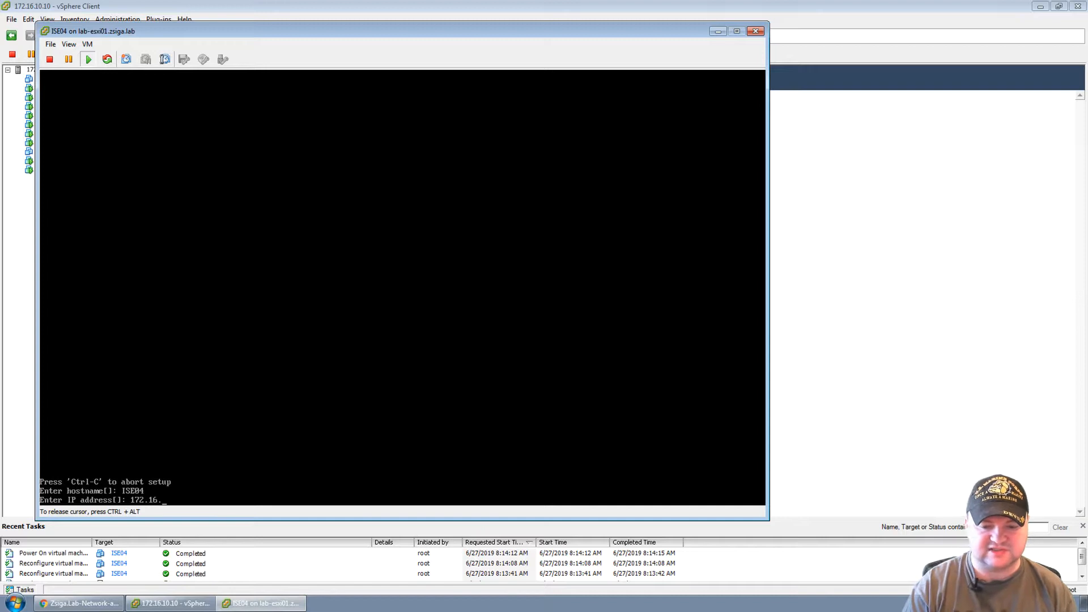
type("10.20")
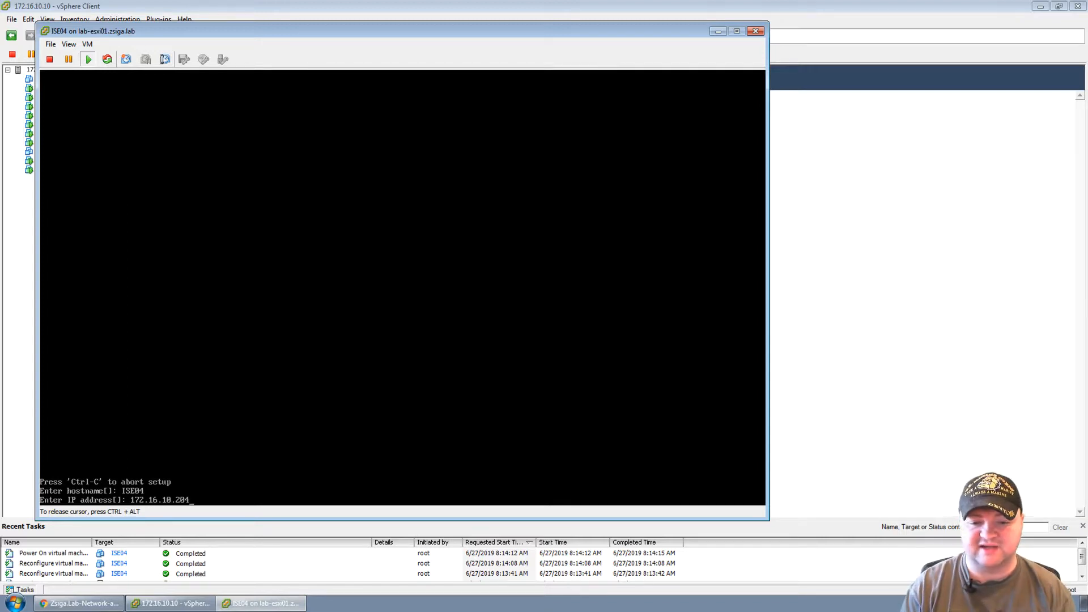
type("4")
key("Return")
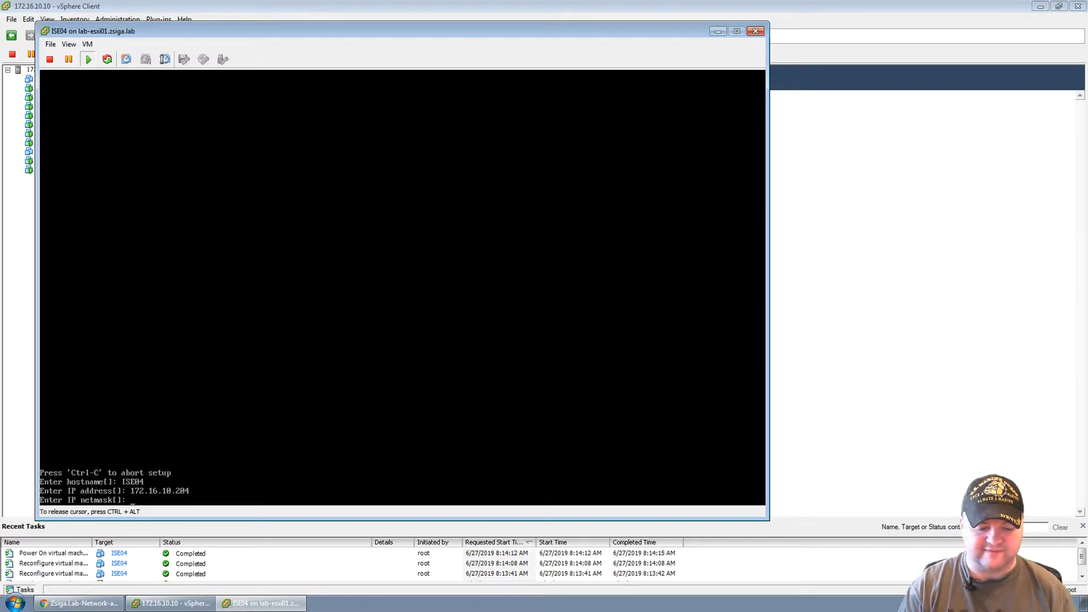
type("255.255")
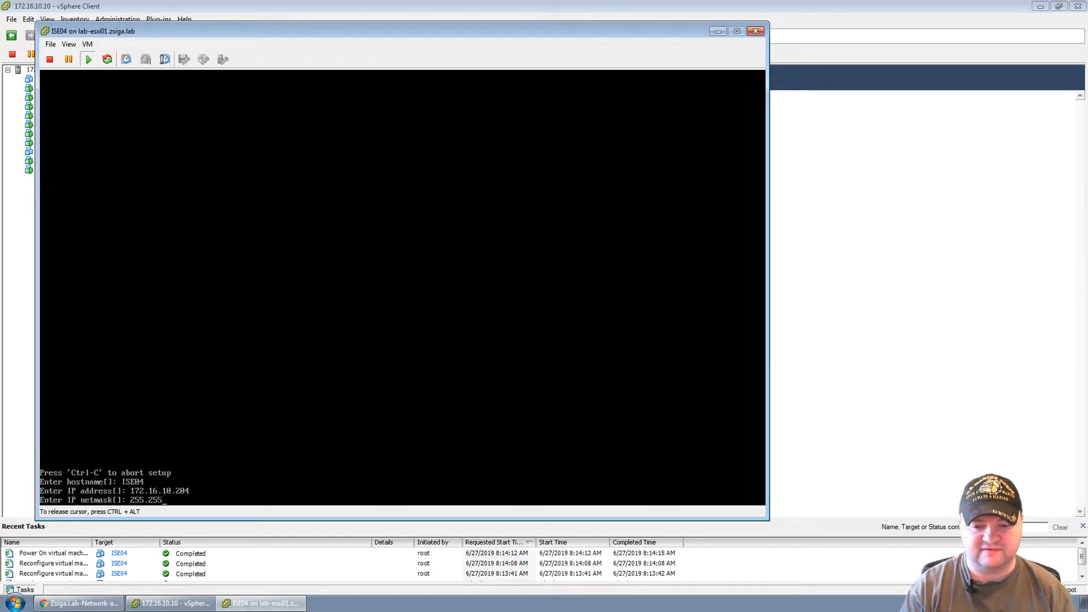
type(".255.0")
key("Return")
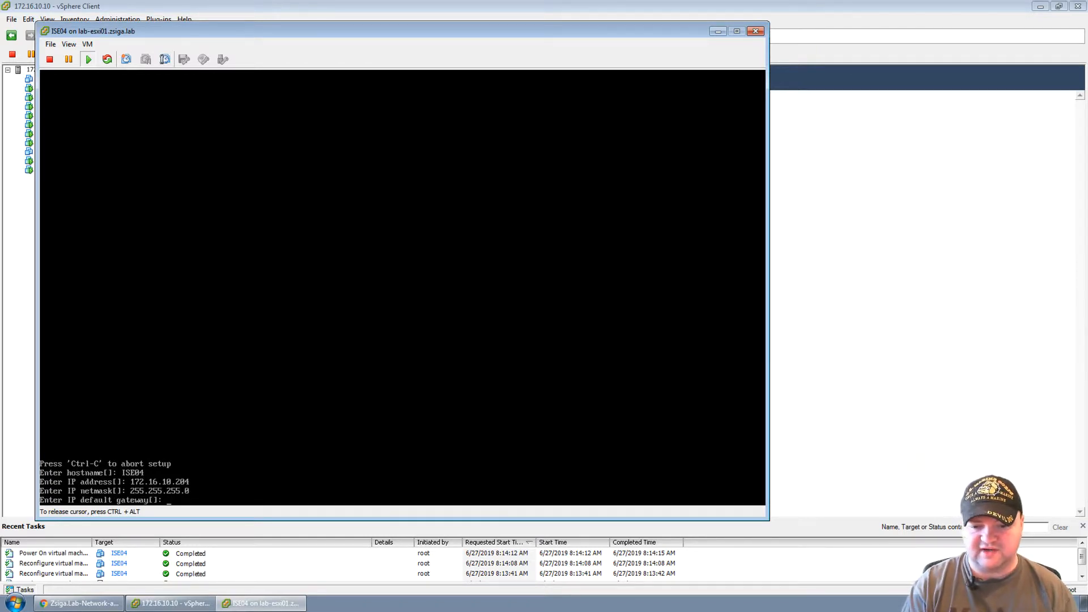
type("172.16")
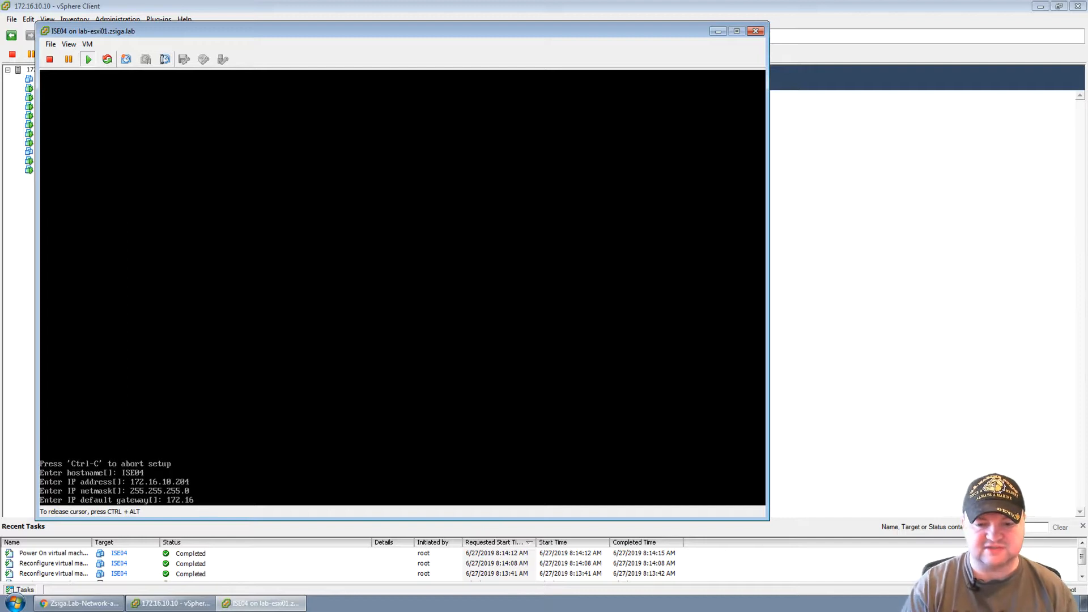
type(".10.10")
key("Return")
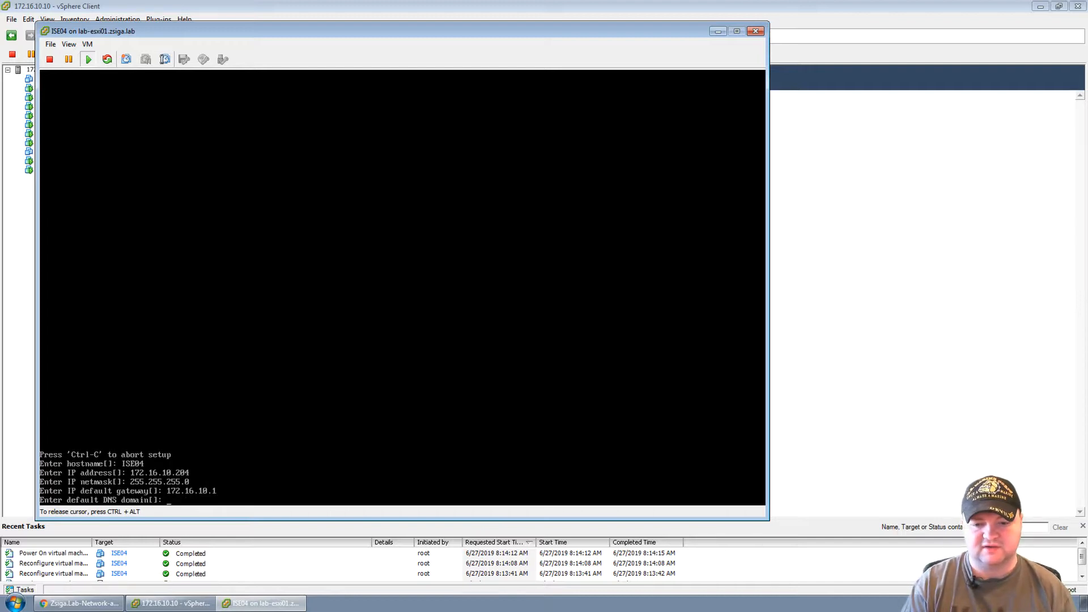
type("z")
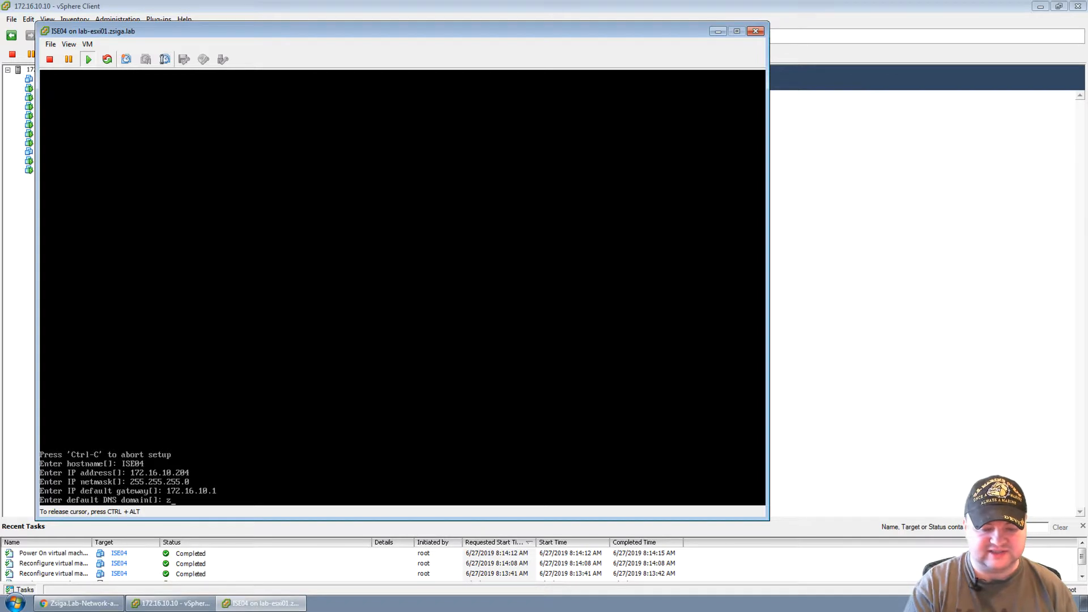
type("siga.lab")
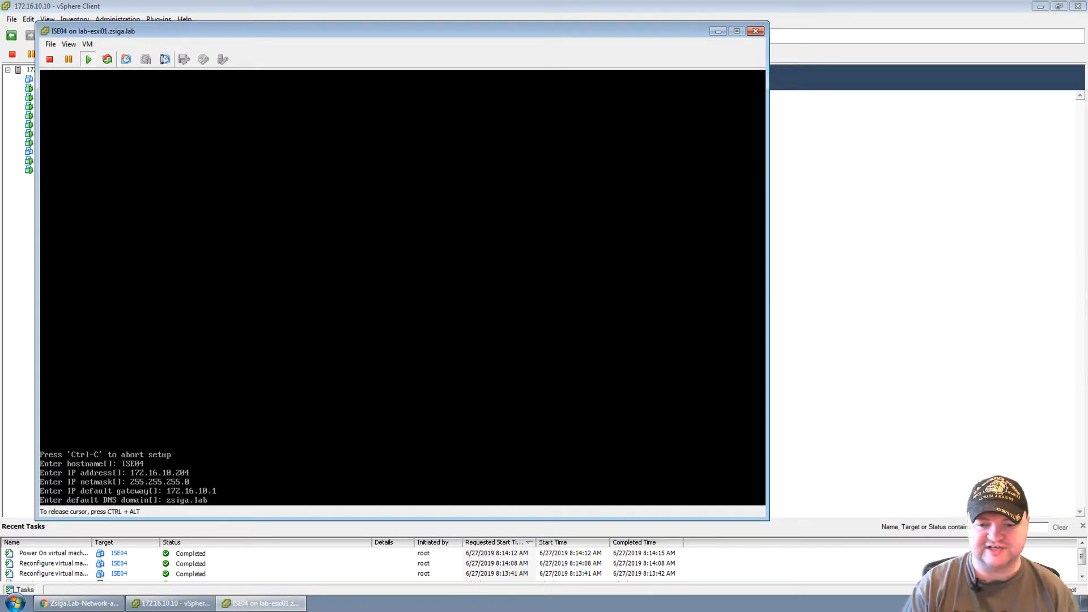
key("Return")
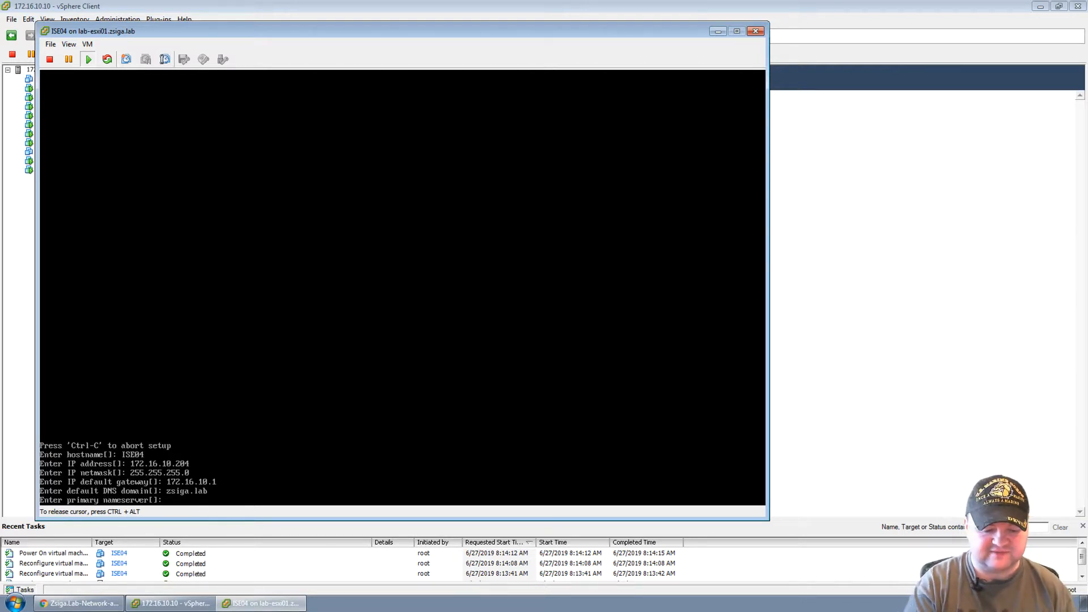
Enter nameservers 172.16.10.21 and 172.16.10.20, declining a tertiary nameserver.
type("172.16.10.")
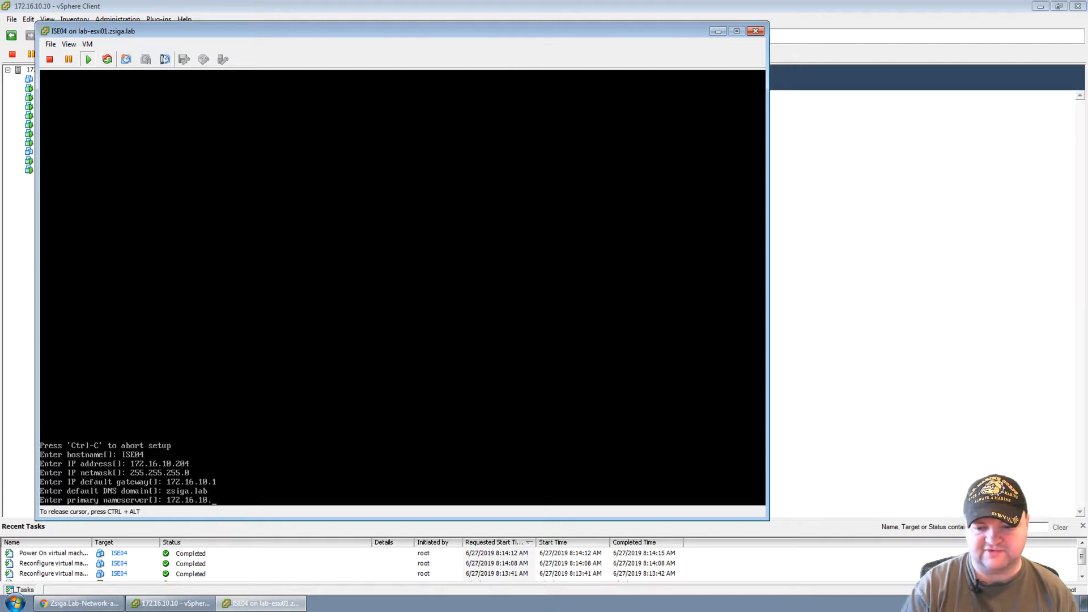
type("21")
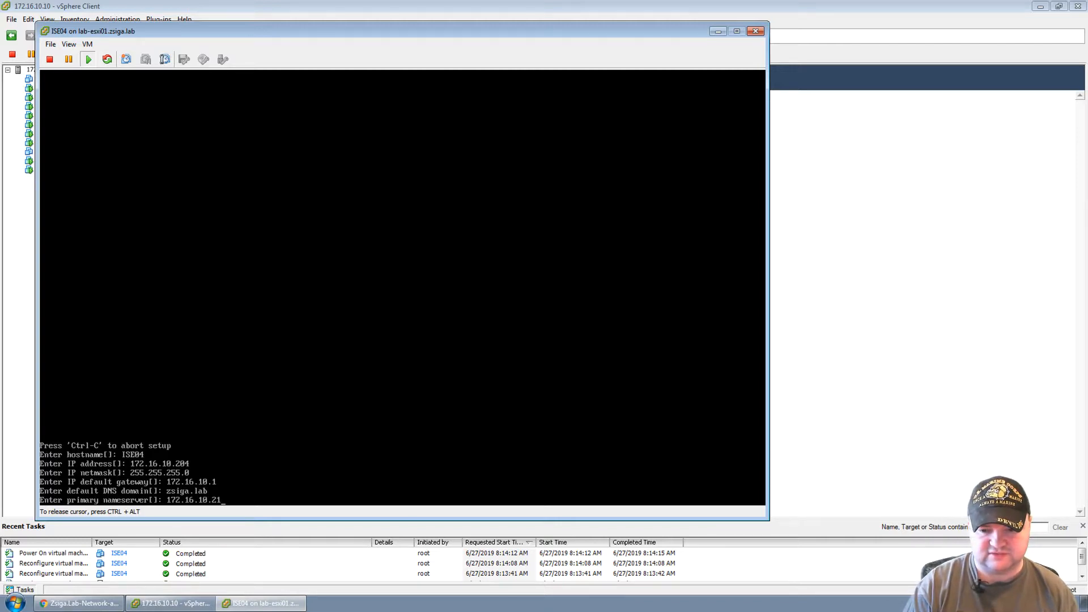
key("Return")
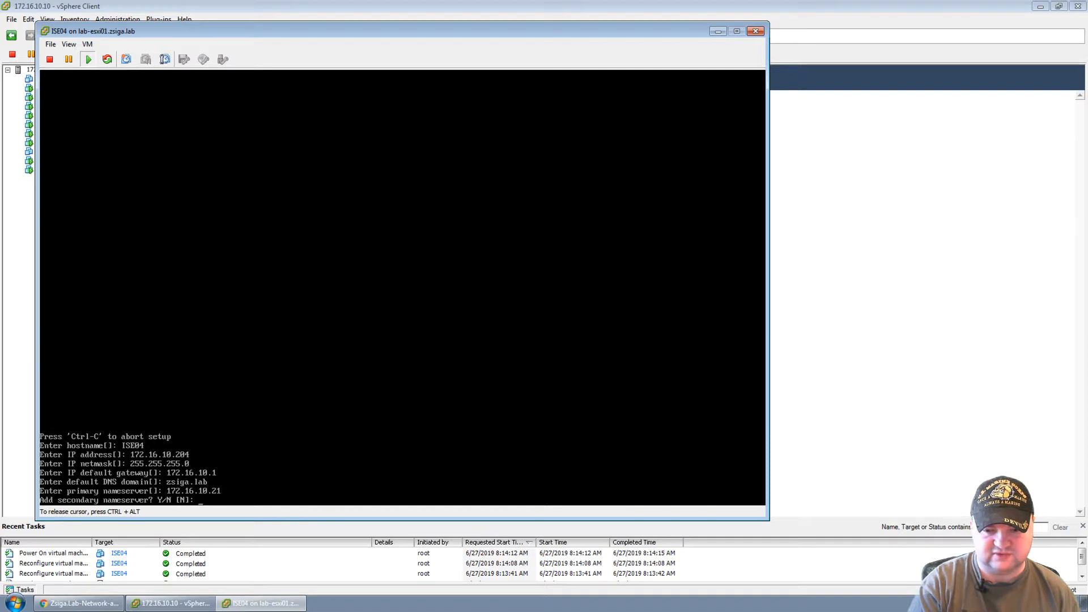
type("y")
key("Return")
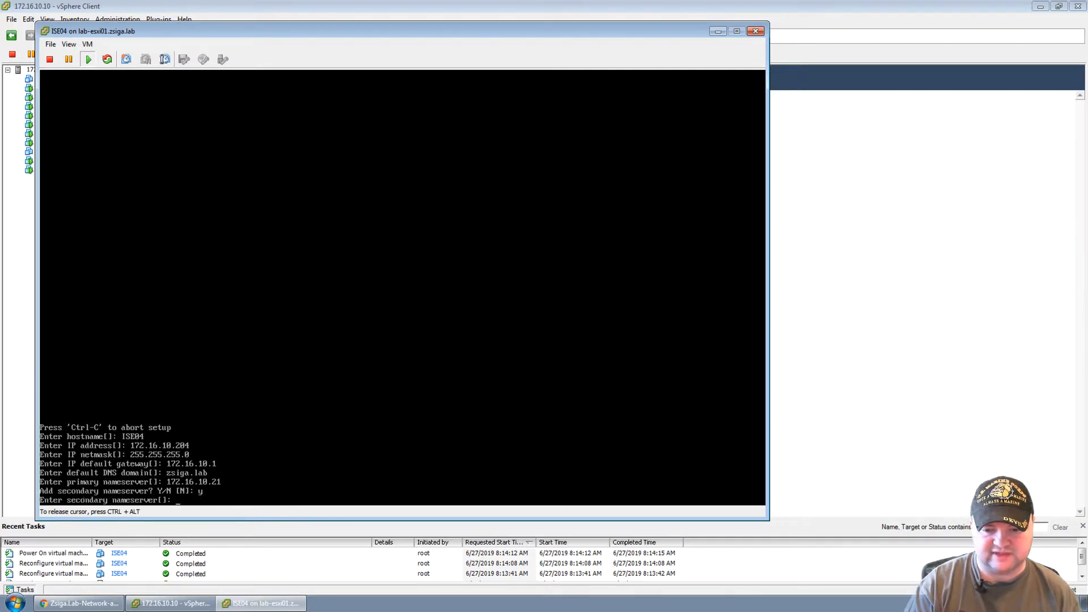
type("172.16.10.20")
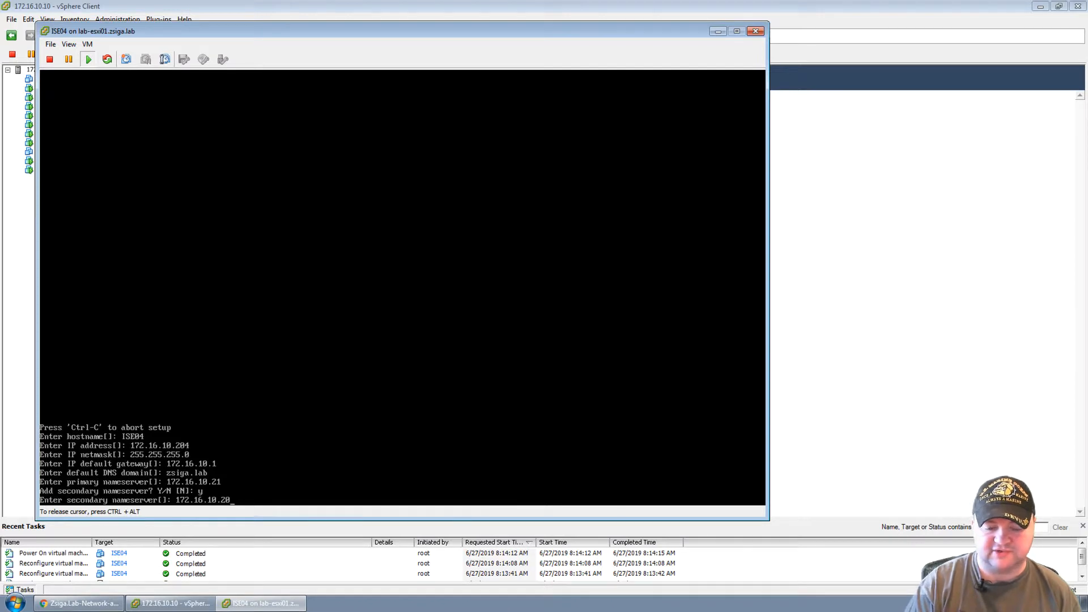
key("Return")
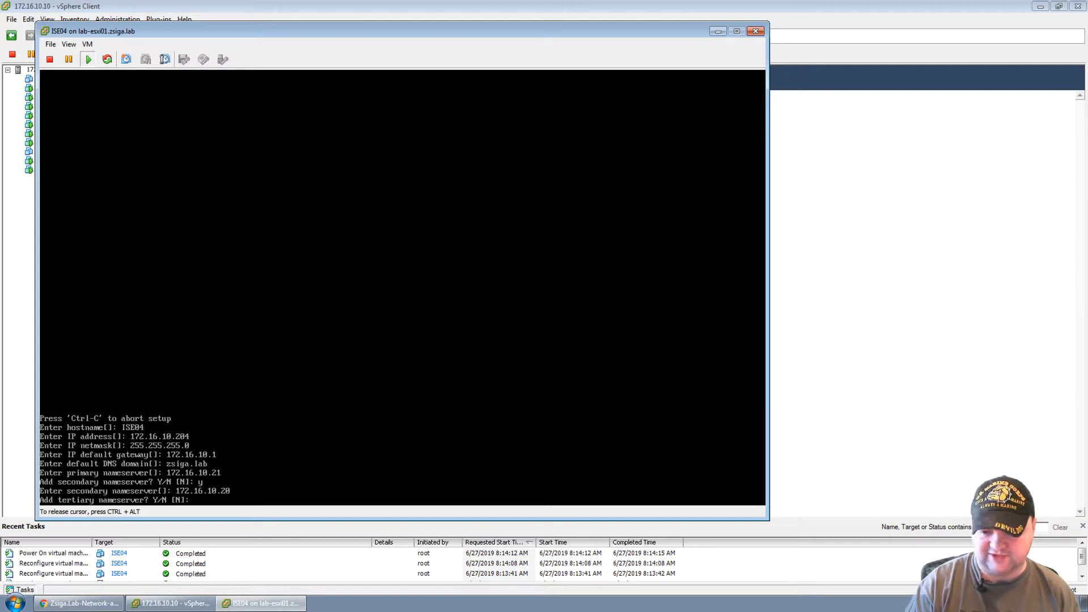
key("Return")
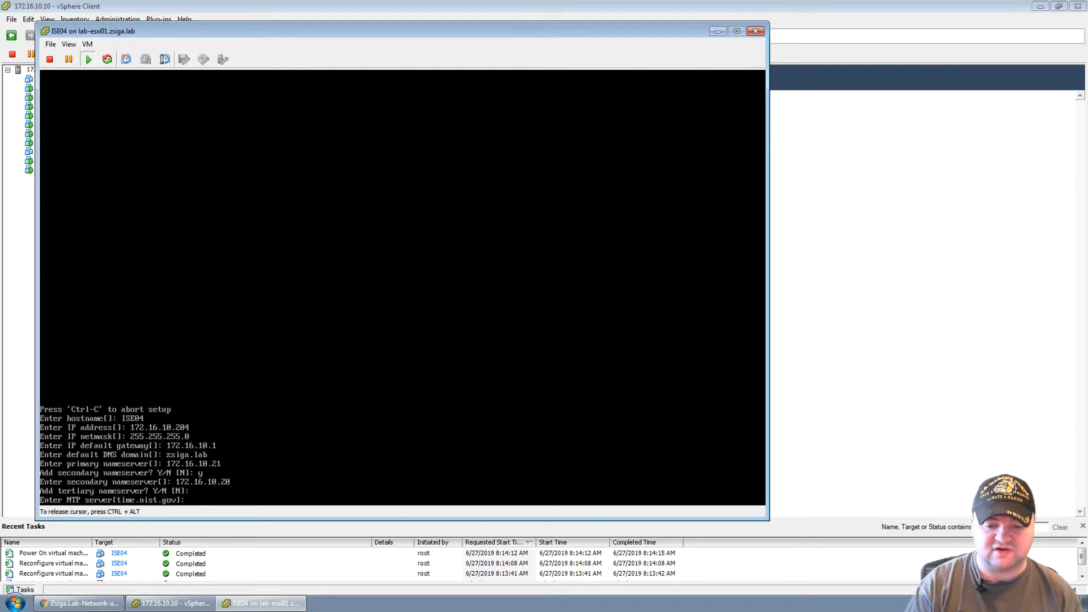
Set NTP server 172.16.0.1 and add no further NTP servers.
type("172")
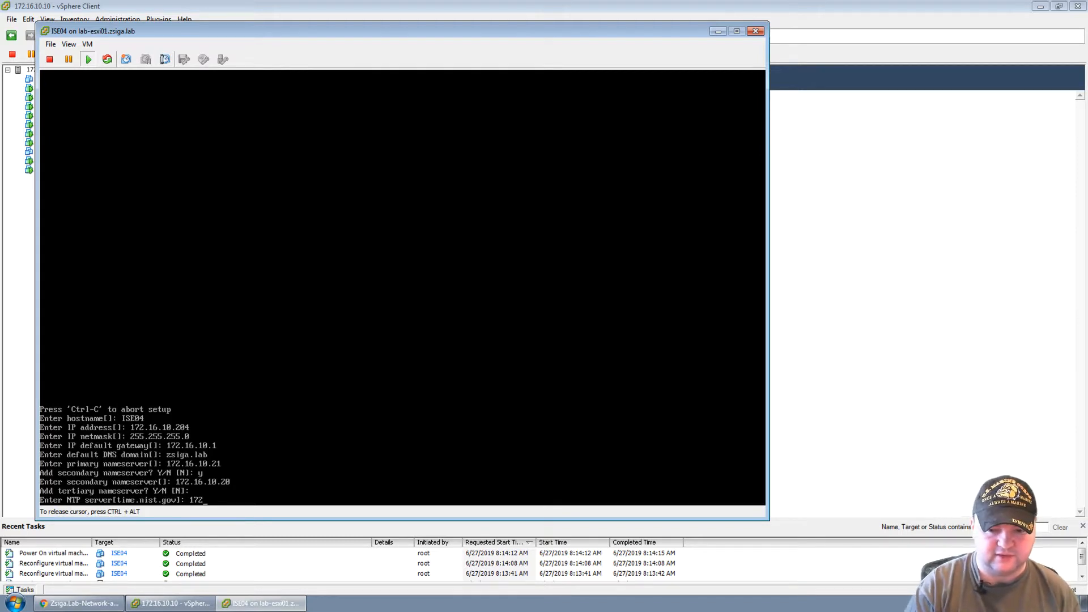
type(".16.0")
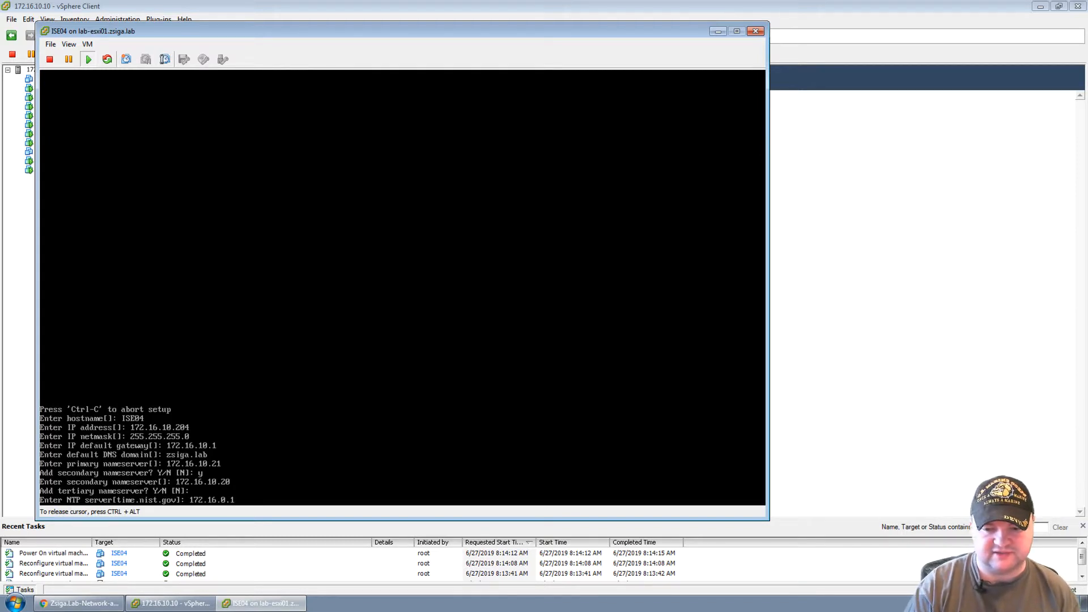
type(".1")
key("Return")
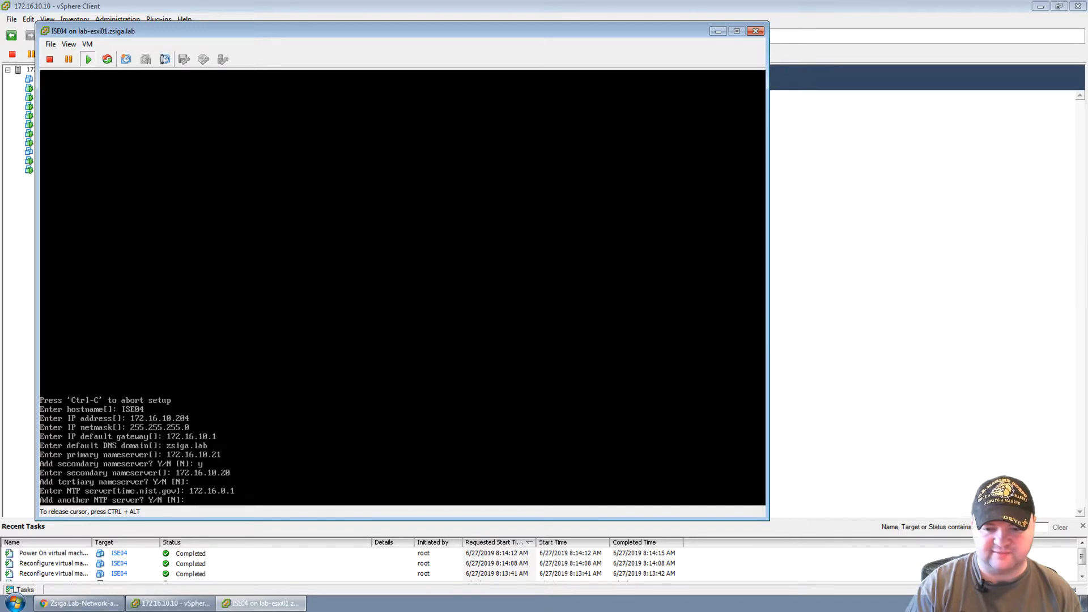
type("y")
key("Return")
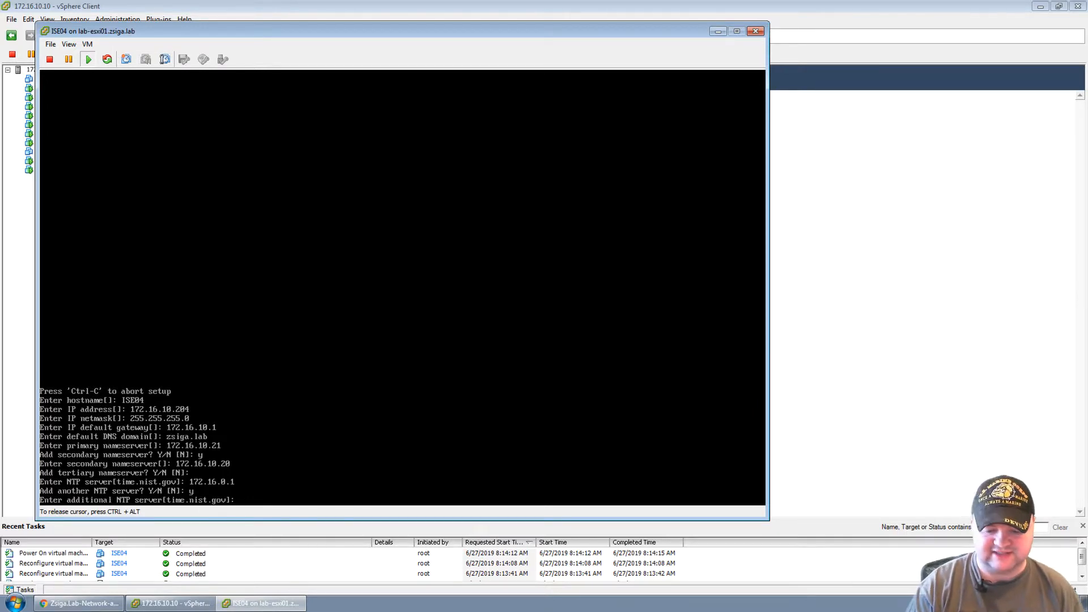
key("Return")
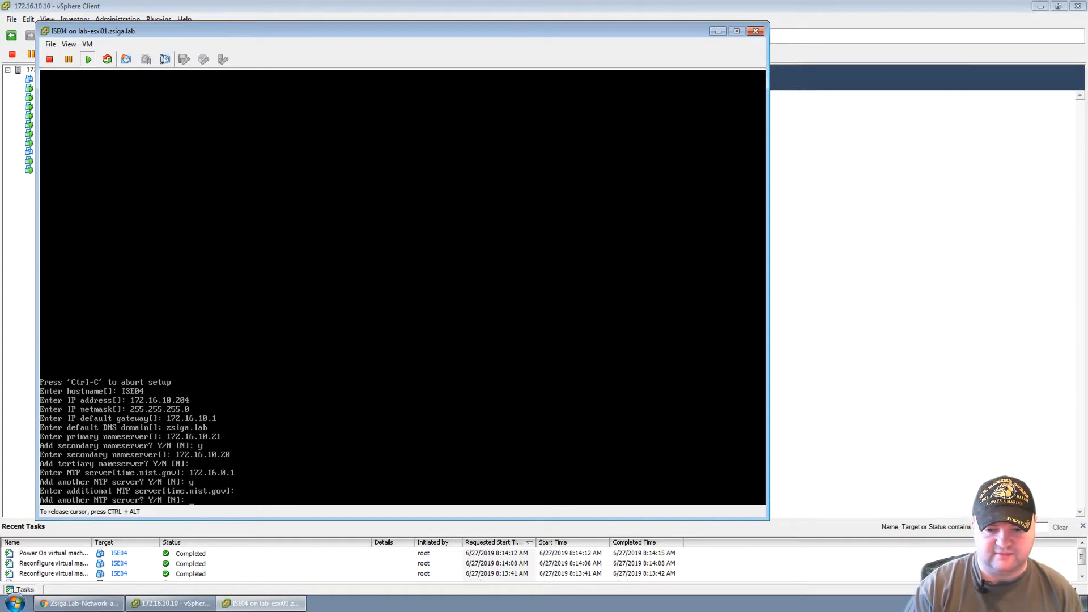
key("Return")
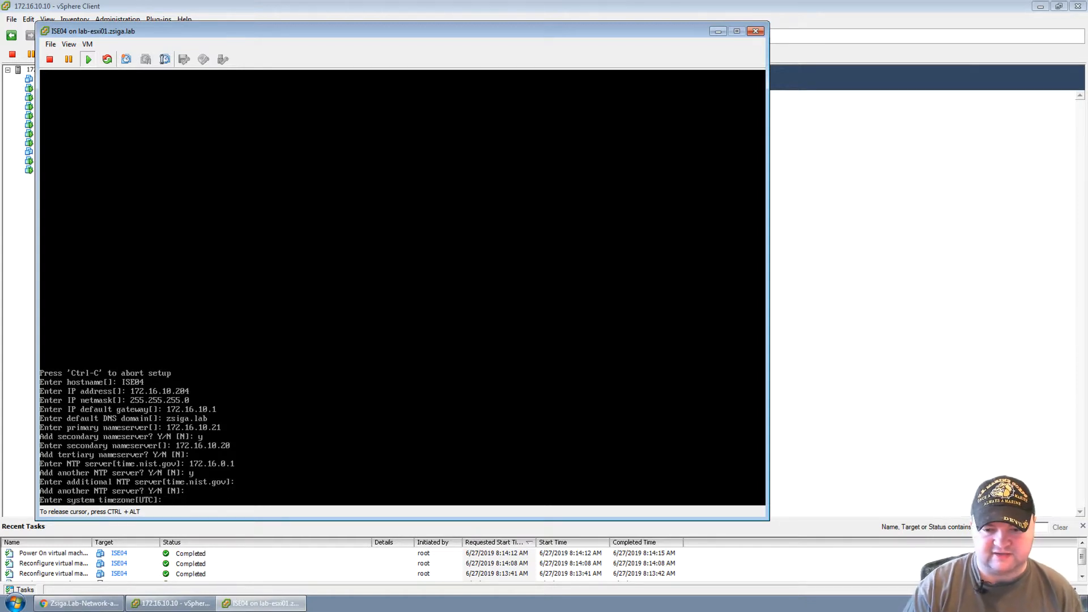
Set the timezone to America/New_York after the first entry is rejected.
type("Americ")
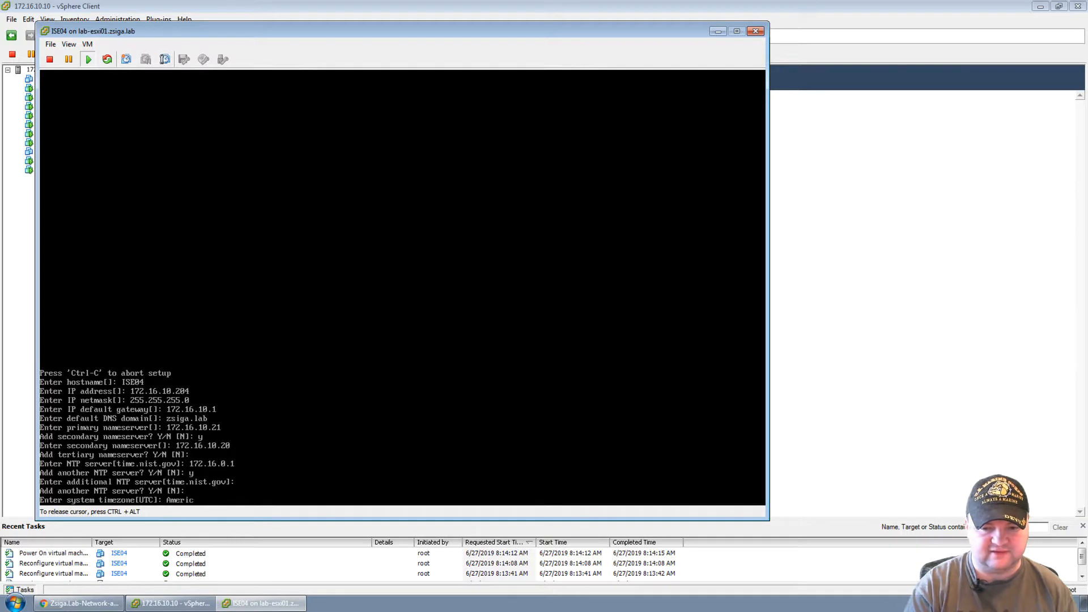
type("a\\Ne")
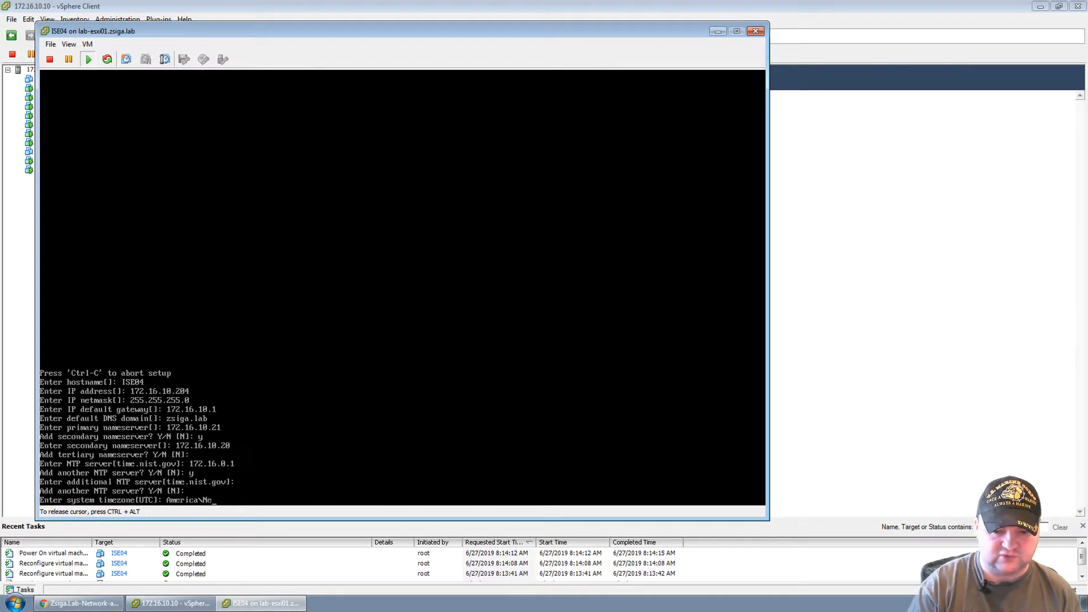
type("w_York")
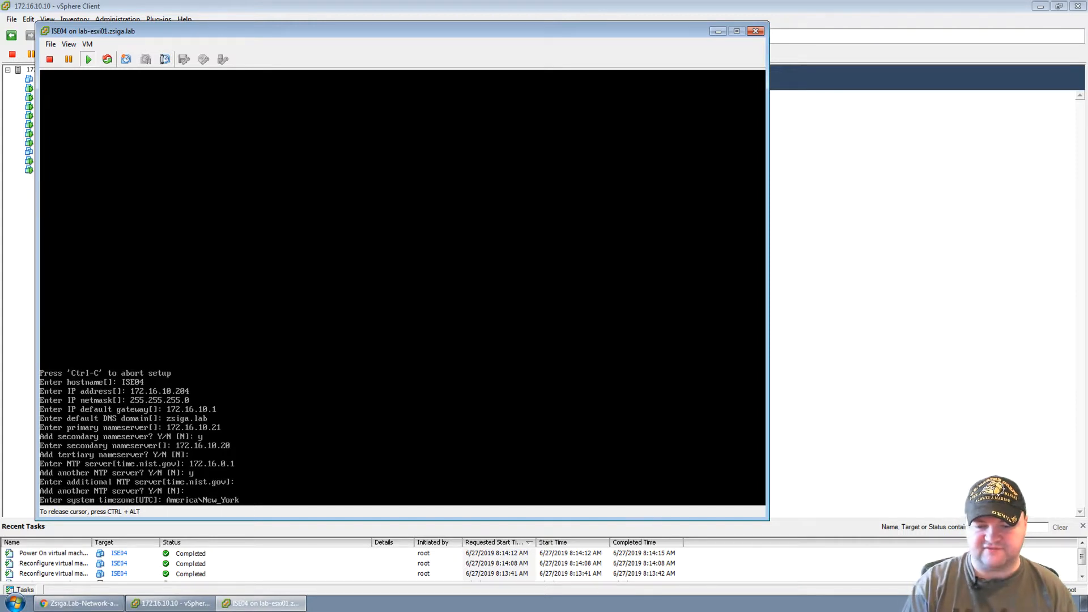
key("Return")
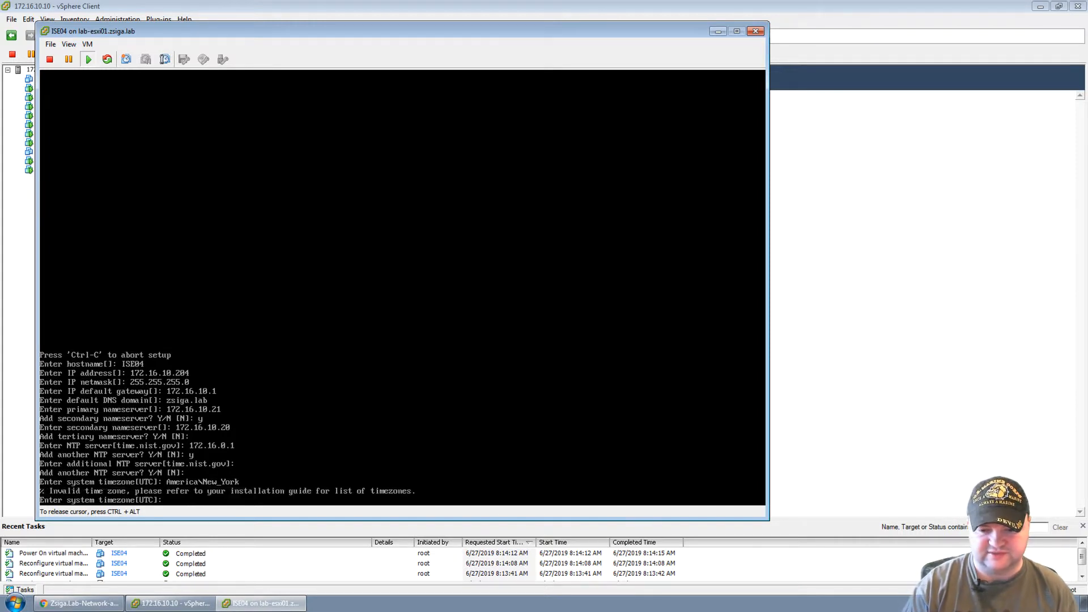
key("Up")
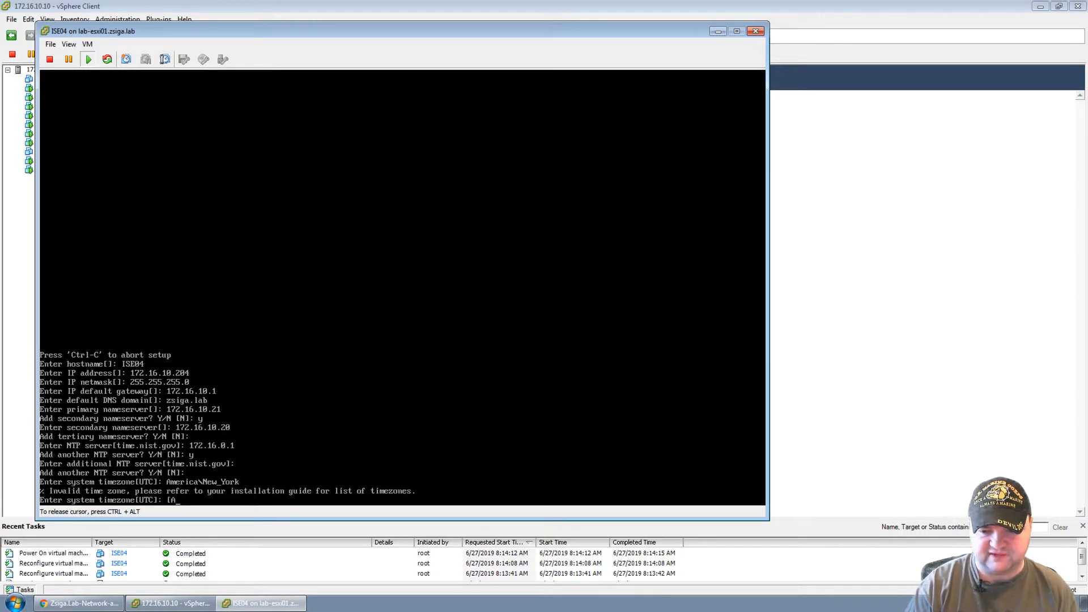
key("BackSpace")
key("BackSpace")
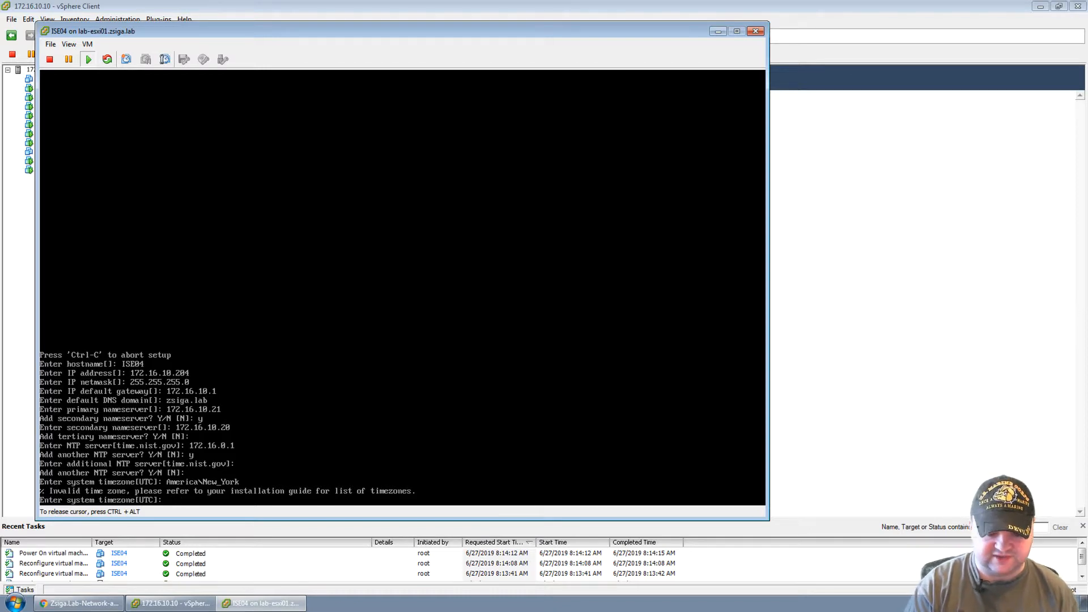
type("America")
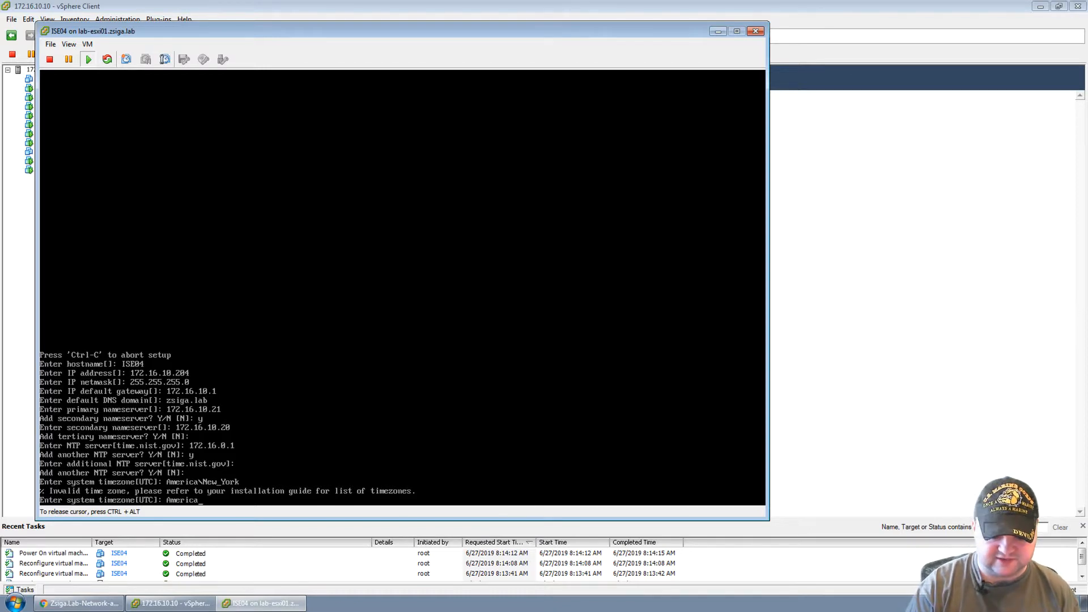
type("/New_Y")
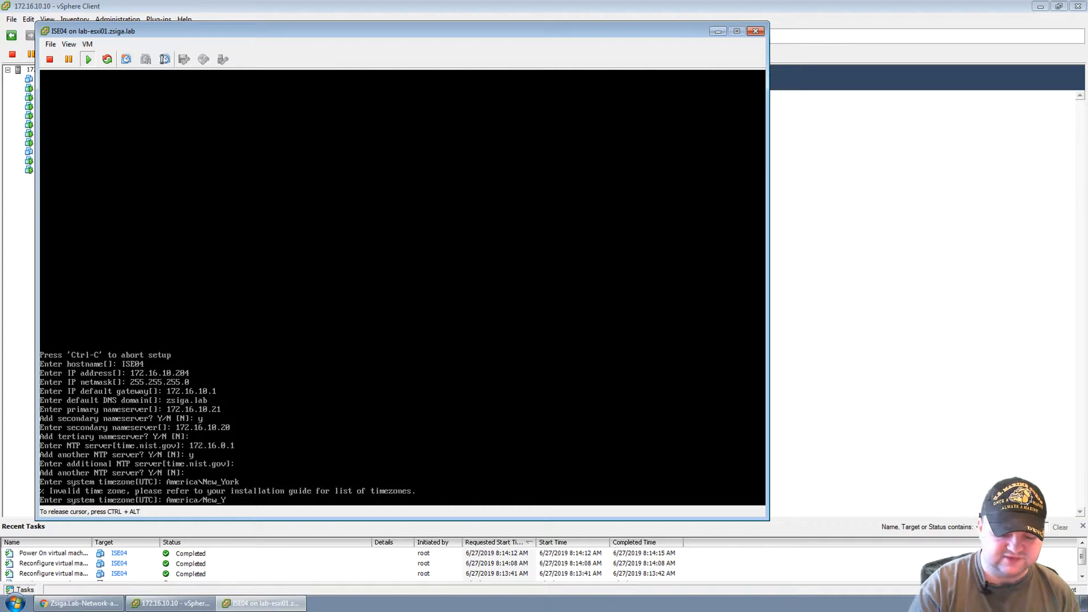
type("ork")
key("Return")
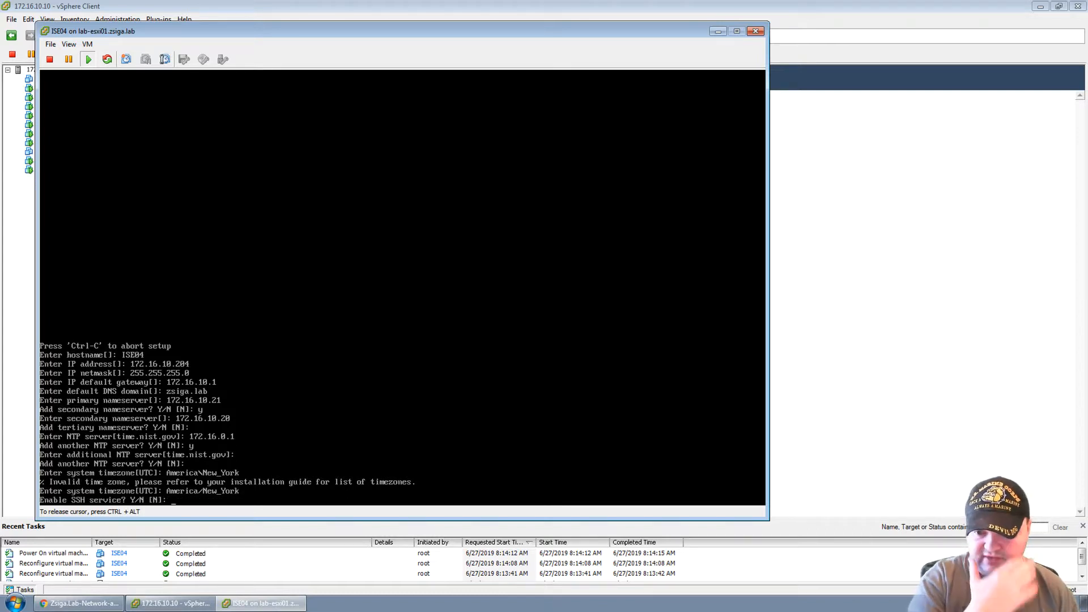
Enable SSH, keep the default admin username, and enter the admin password twice.
type("y")
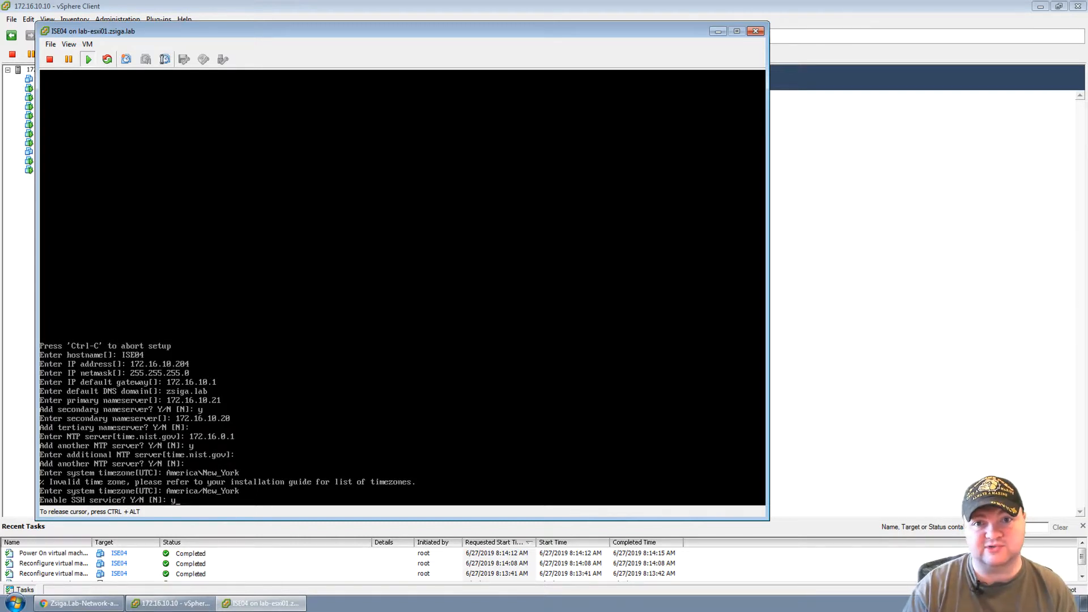
key("Return")
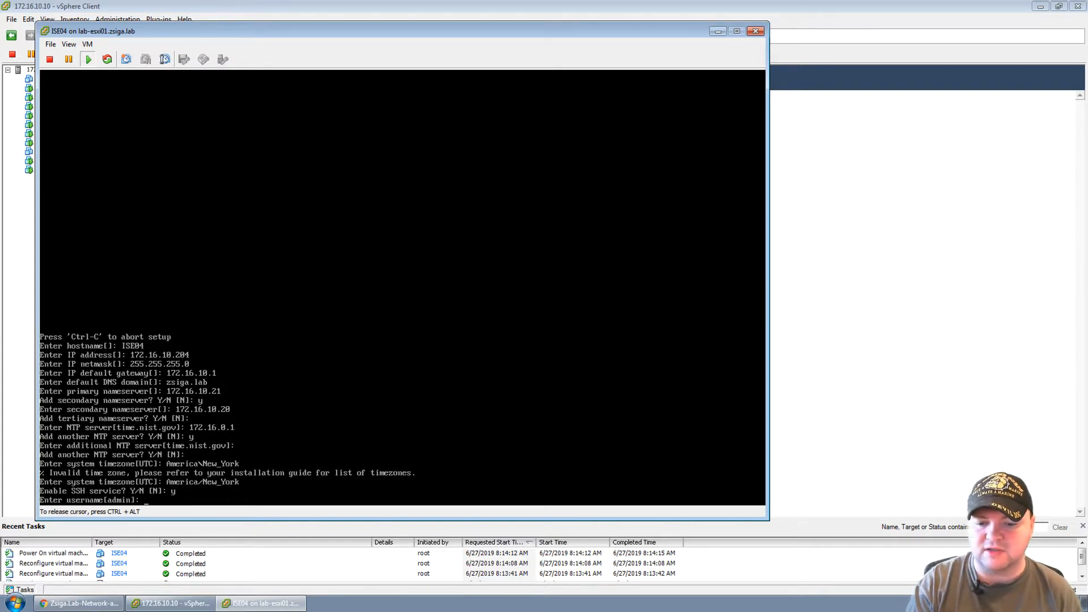
key("Return")
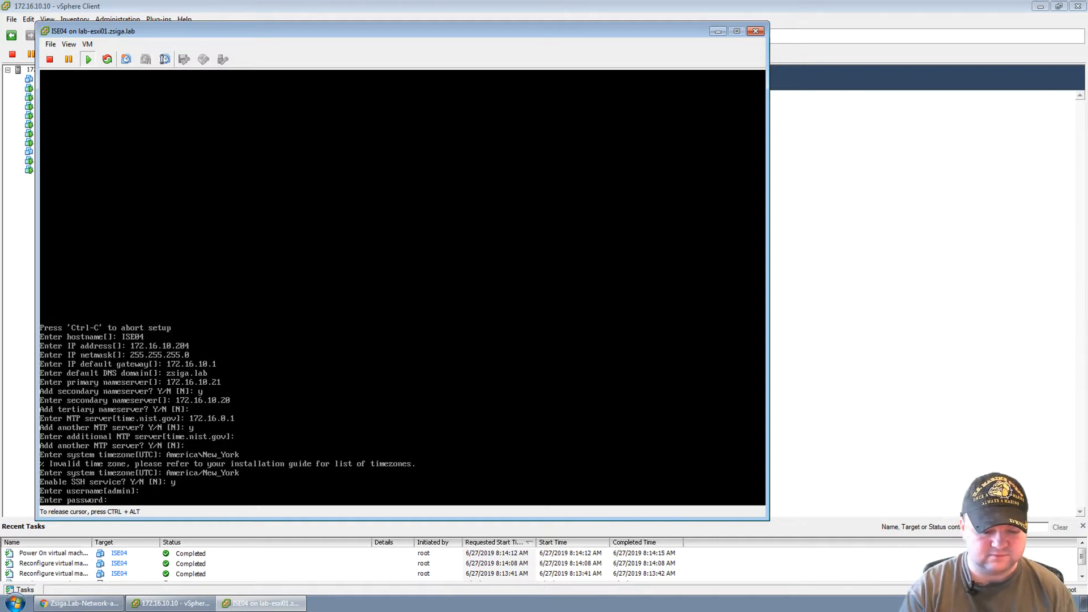
key("Return")
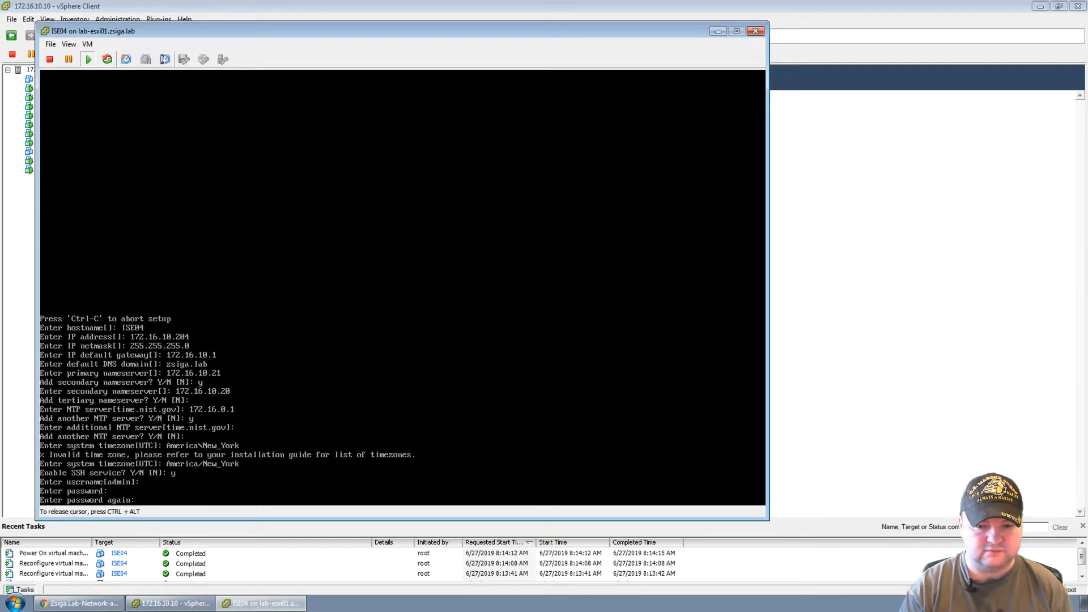
key("Return")
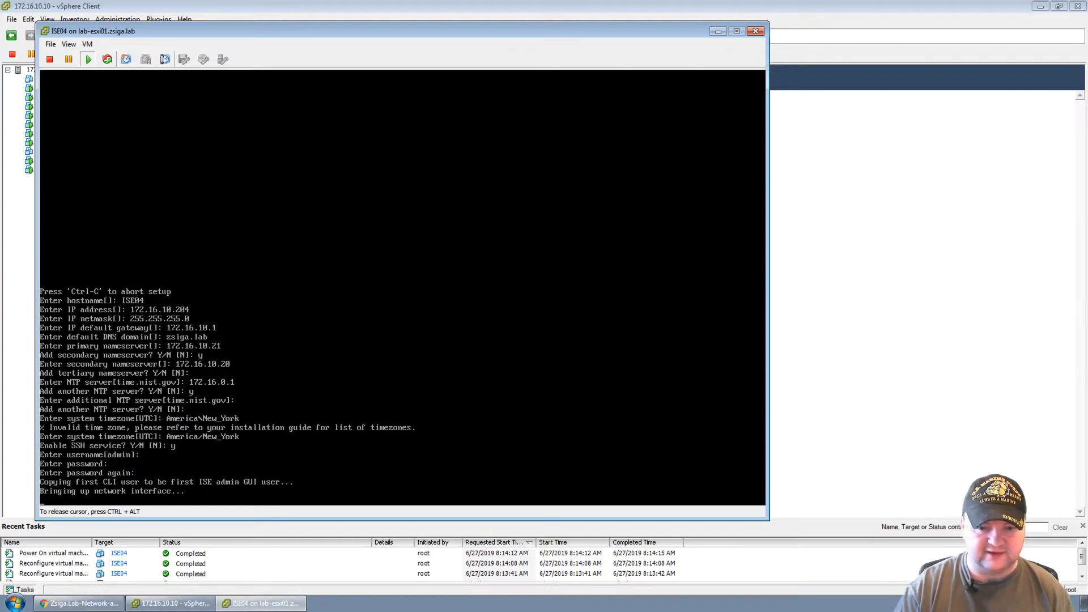
key("ctrl+alt")
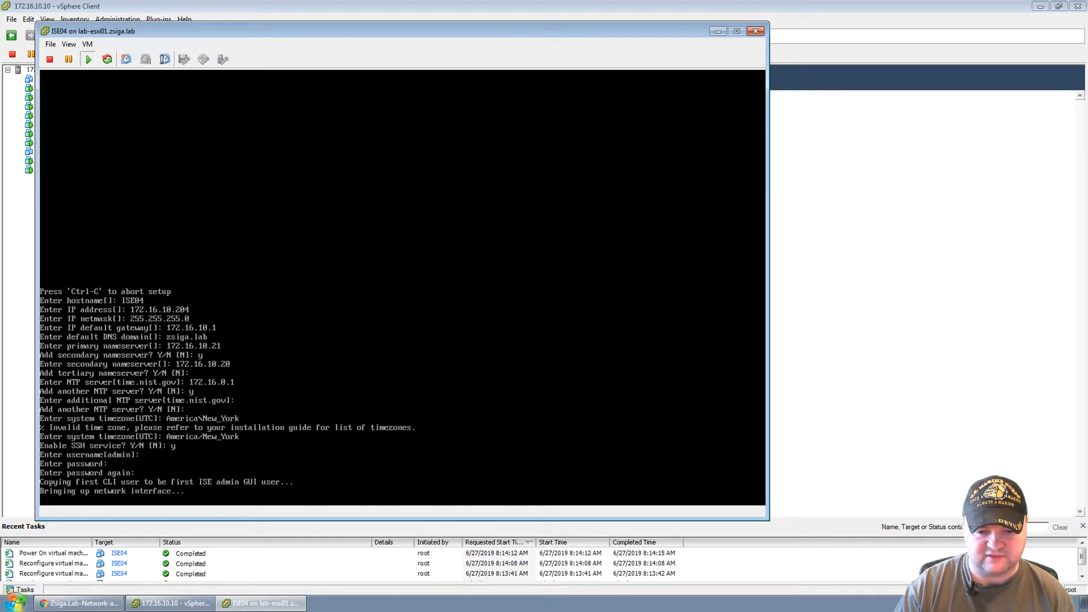
Open Command Prompt and start a continuous ping -t to 172.16.10.204.
left_click(15, 605)
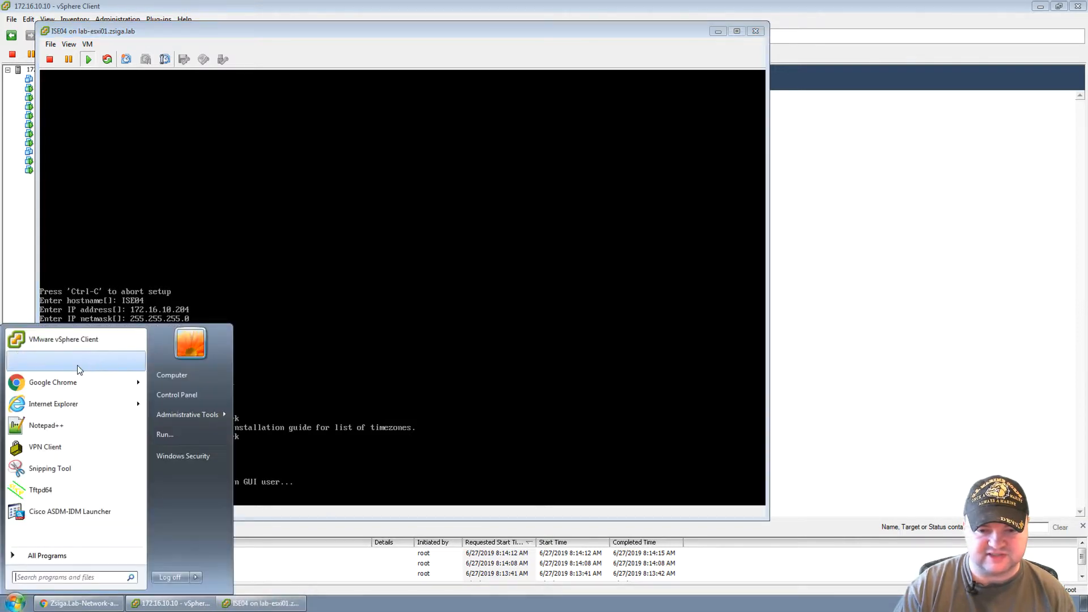
left_click(63, 578)
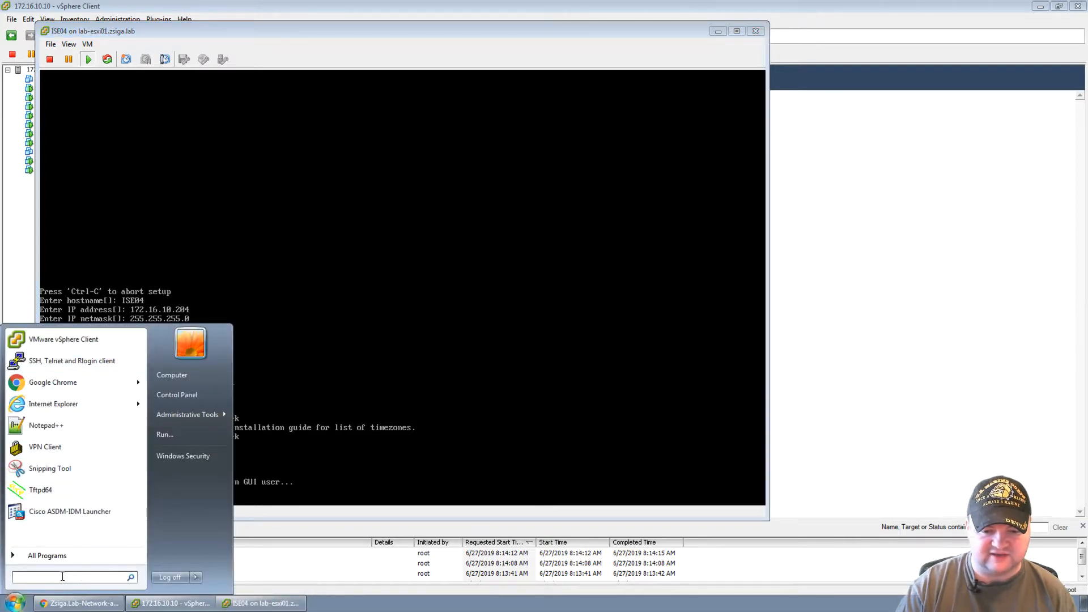
type("cmd")
key("Return")
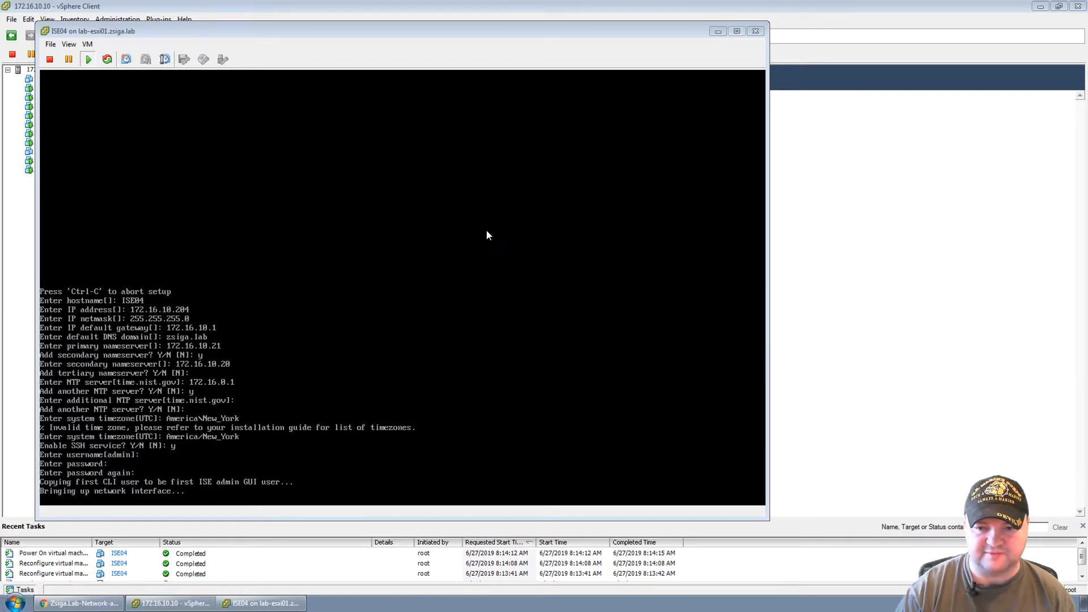
type("ping 172")
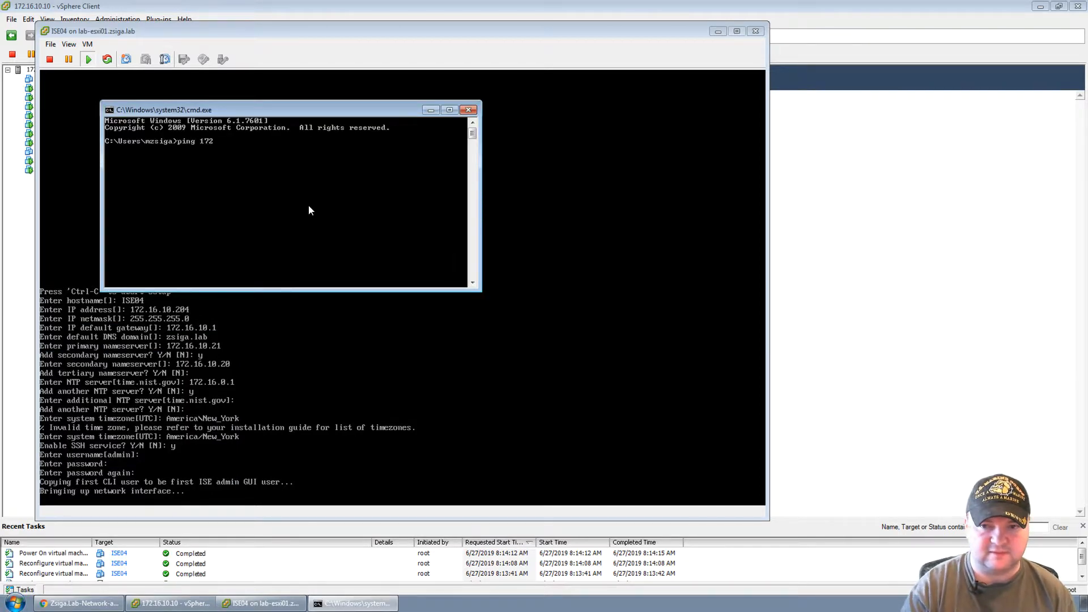
type(".16.10.204")
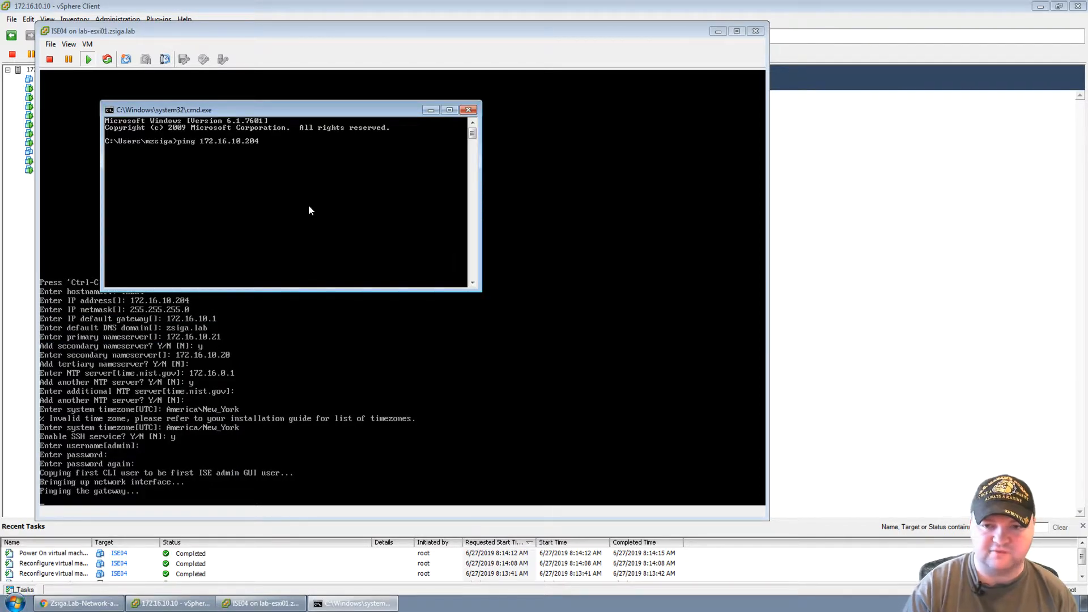
key("Return")
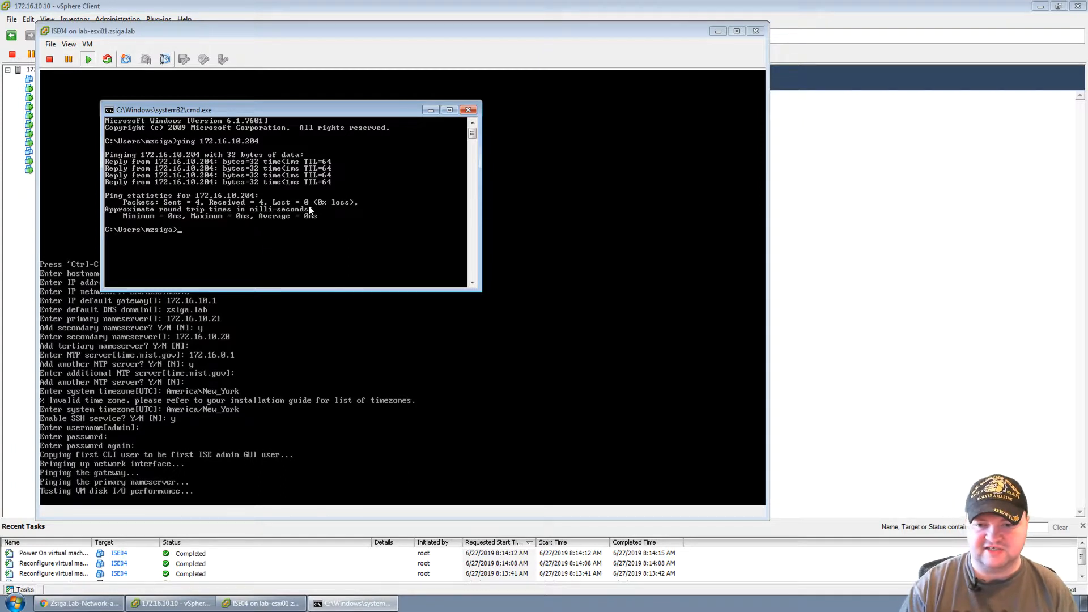
key("Up")
key("Return")
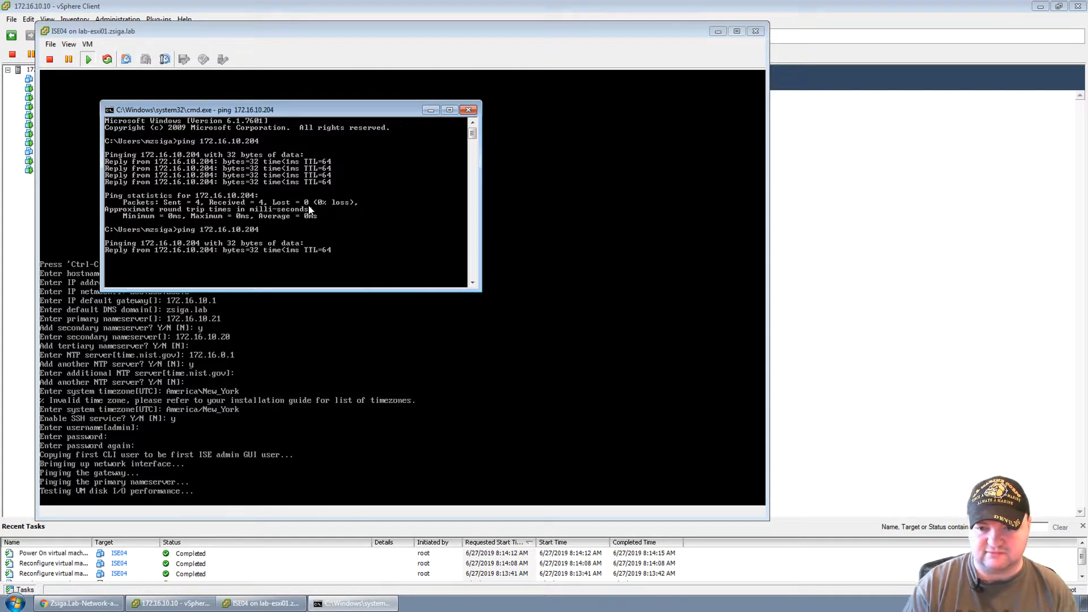
key("ctrl+c")
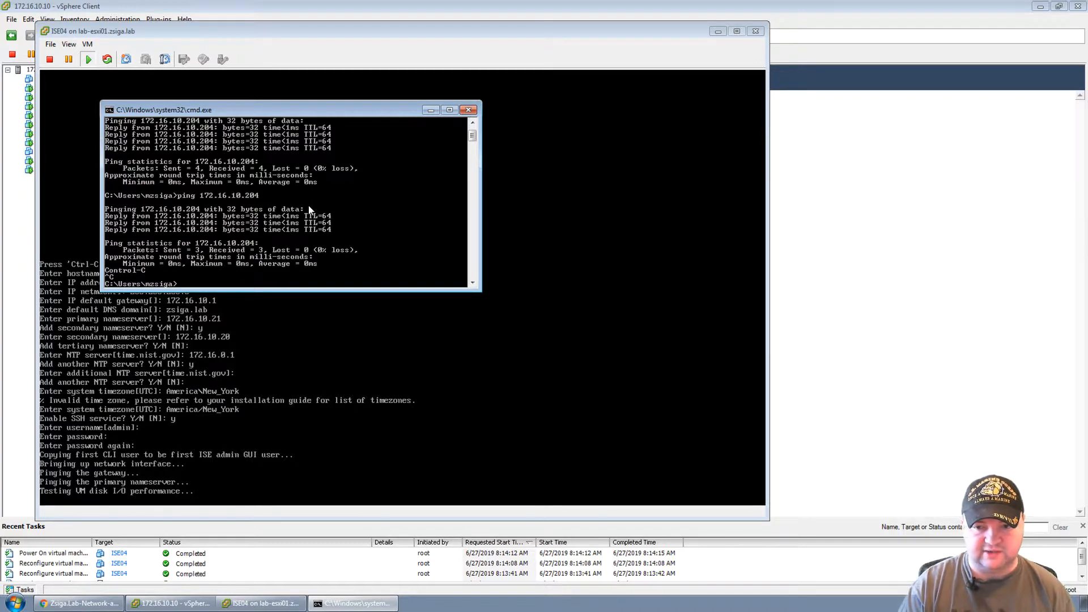
key("Up")
type("-t")
key("Return")
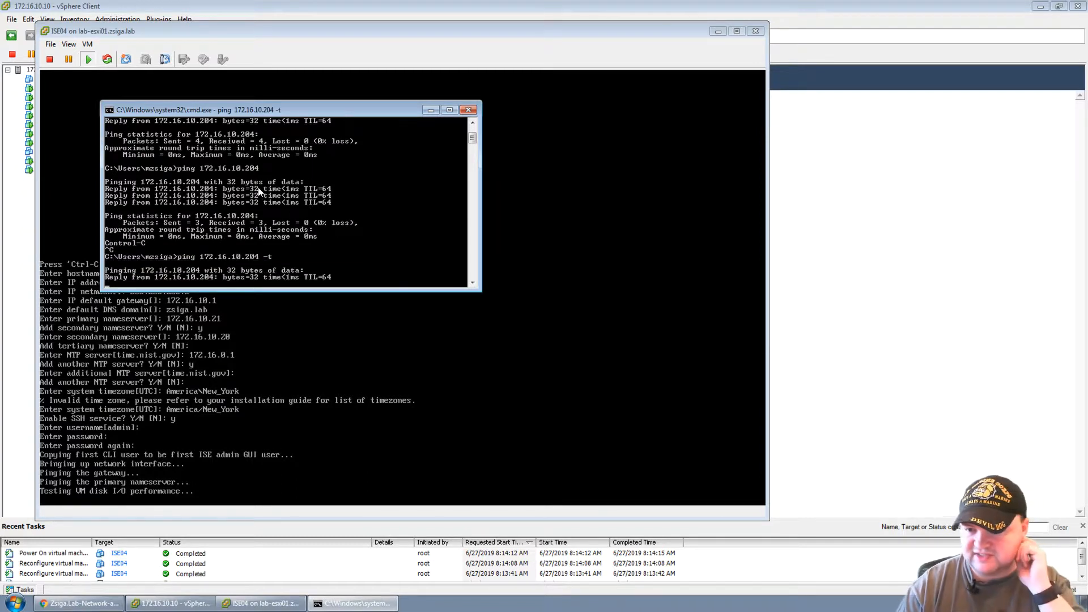
Place the ping window at the top right beside the ISE04 console.
left_click_drag(229, 110, 814, 29)
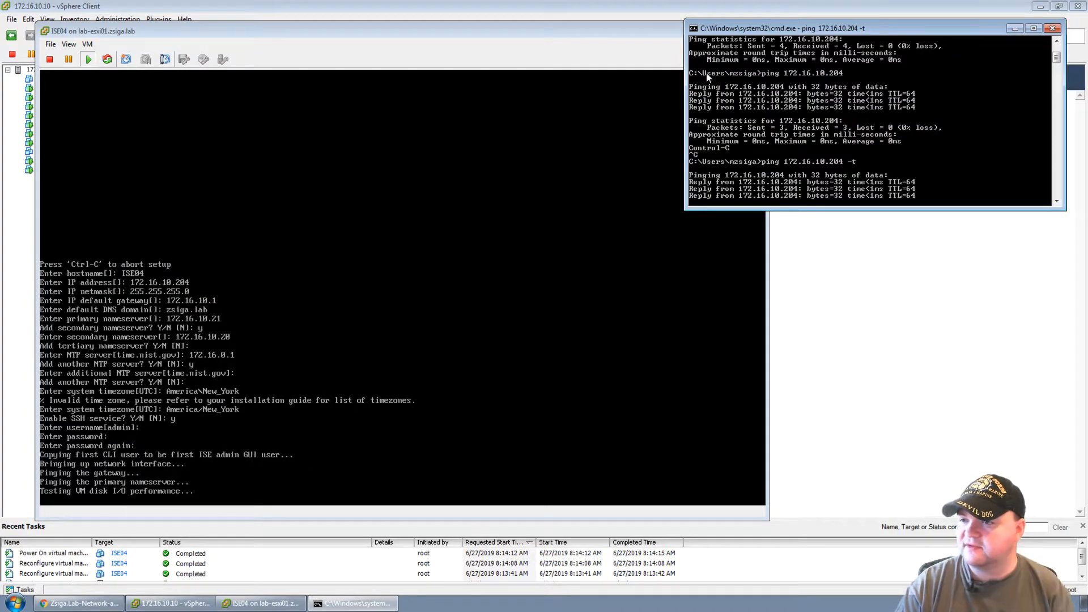
left_click_drag(685, 79, 782, 77)
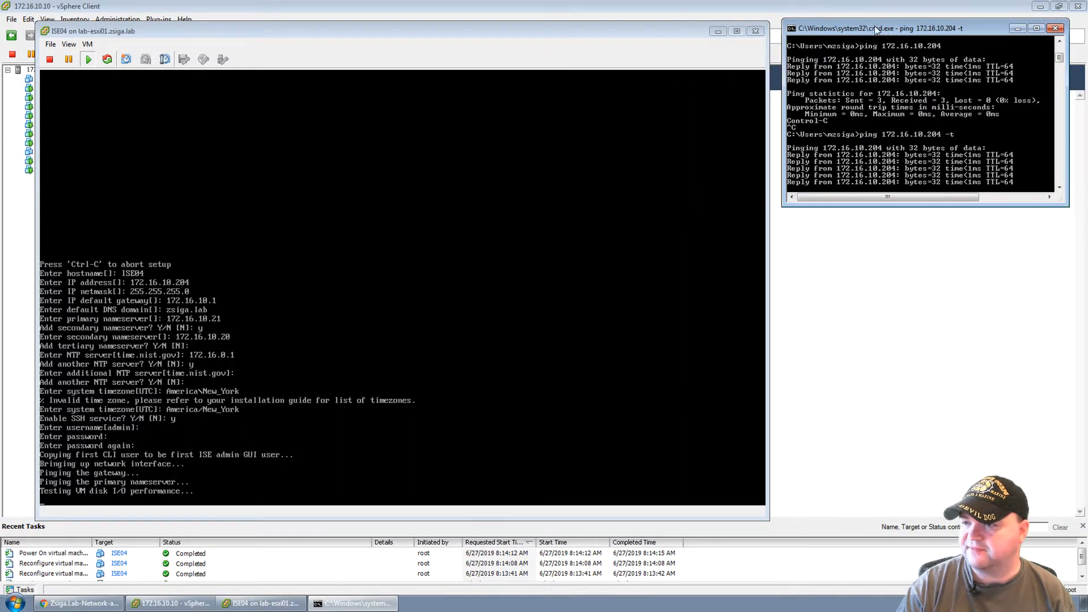
left_click_drag(875, 25, 866, 25)
left_click(191, 32)
left_click_drag(189, 32, 187, 22)
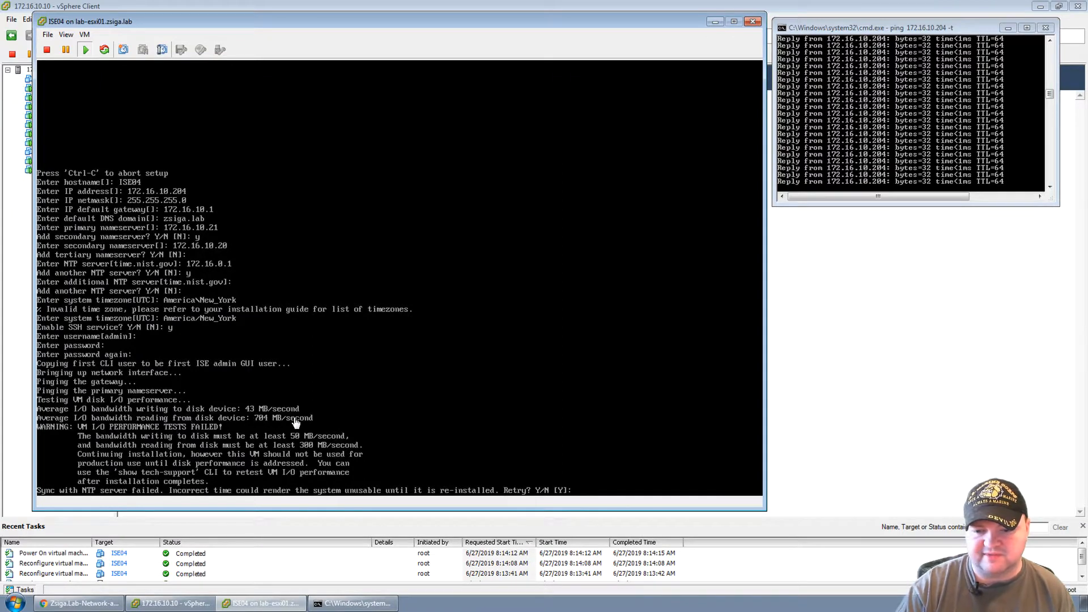
Focus the ISE04 console while the disk test finishes, ready for the NTP retry prompt.
left_click(499, 412)
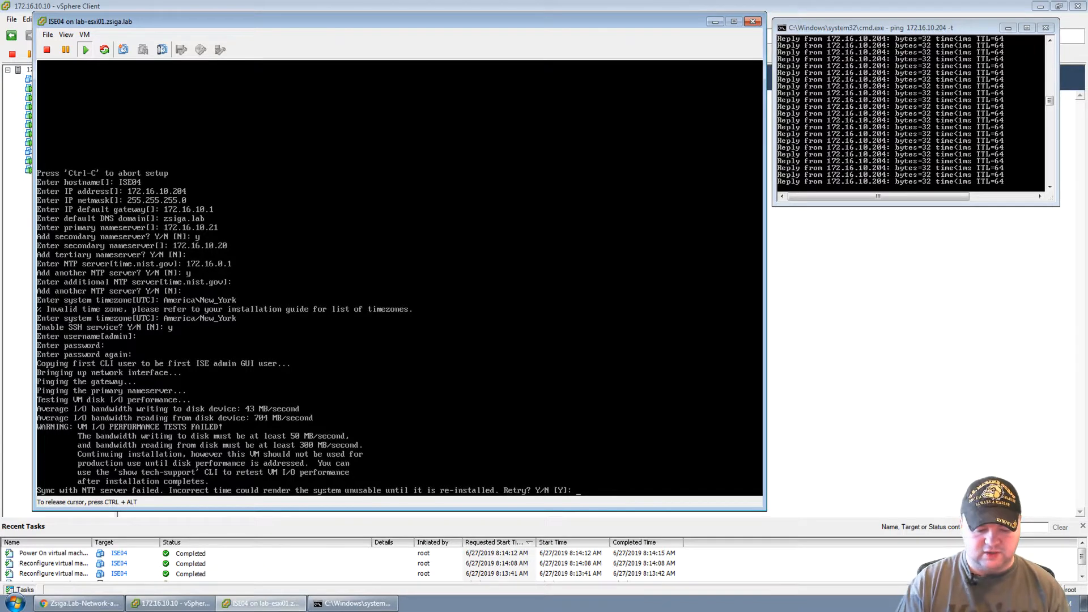
Answer n to the NTP sync retry and wait for the 'ISE04 login:' prompt.
type("n")
key("Return")
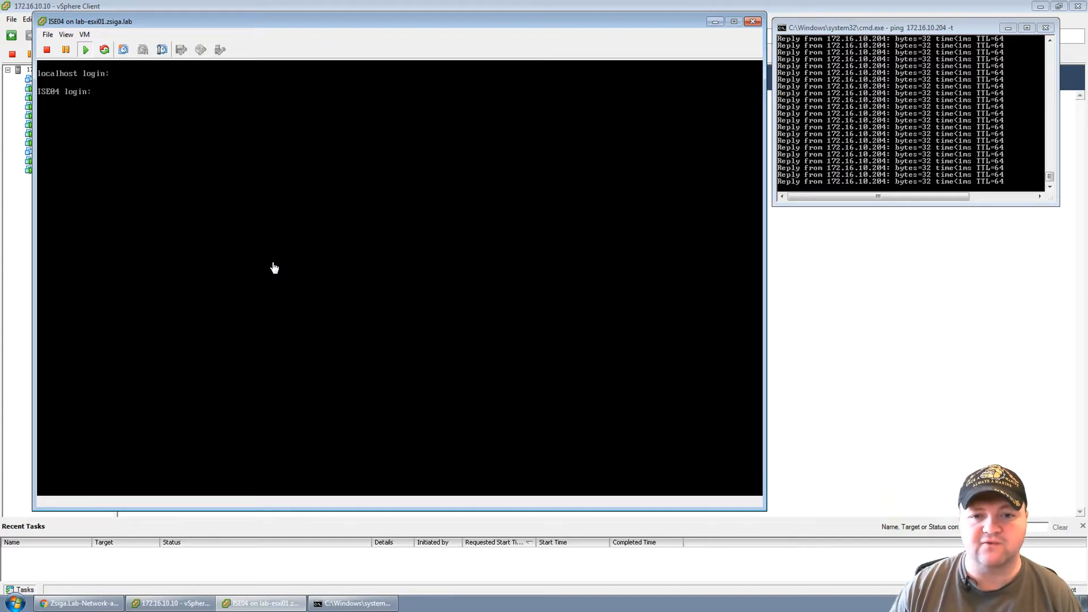
left_click(273, 263)
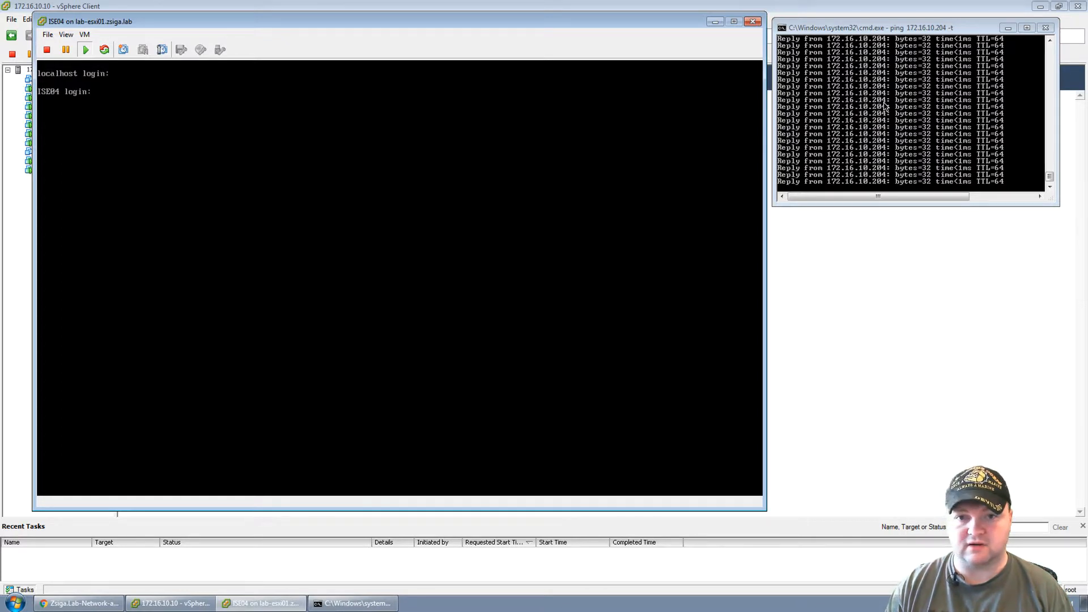
left_click(284, 270)
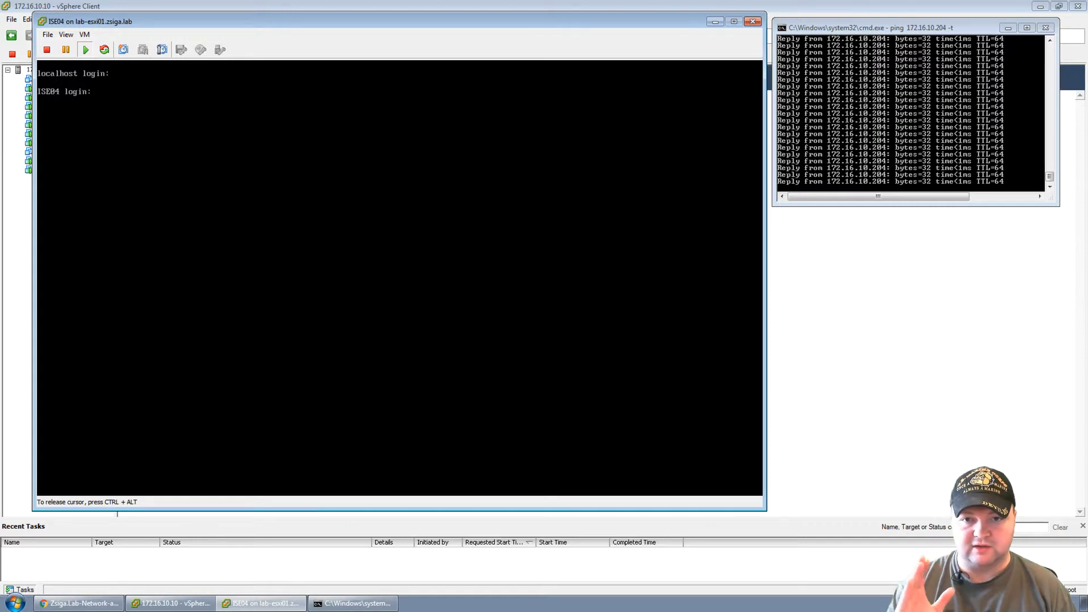
Log in as admin on the ISE04 console and run 'show application status ise'.
key("Return")
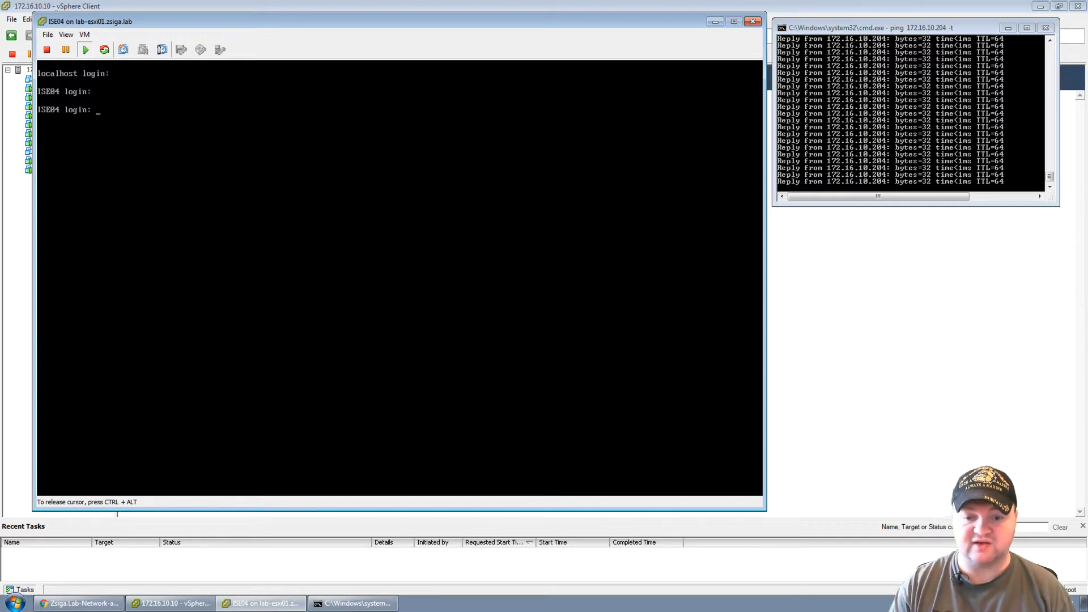
type("admin")
key("Return")
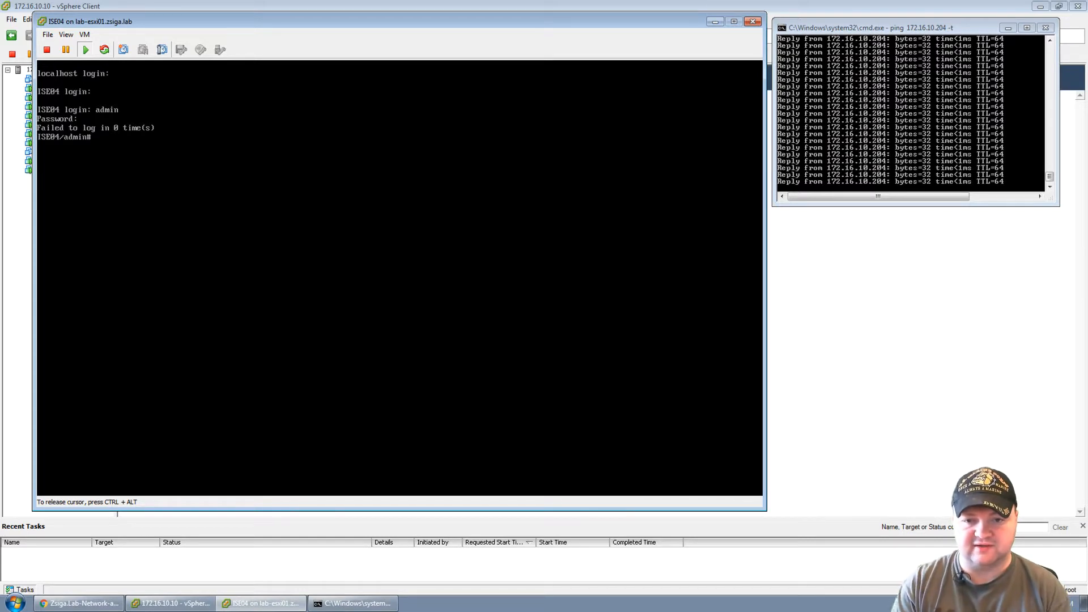
key("Return")
key("Return")
key("Return")
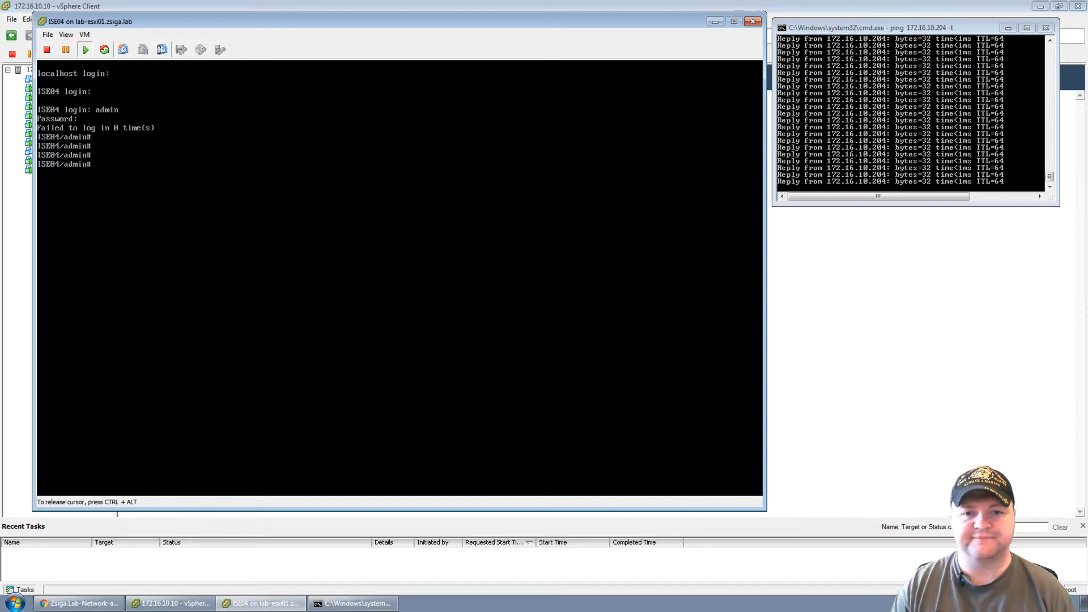
type("show ")
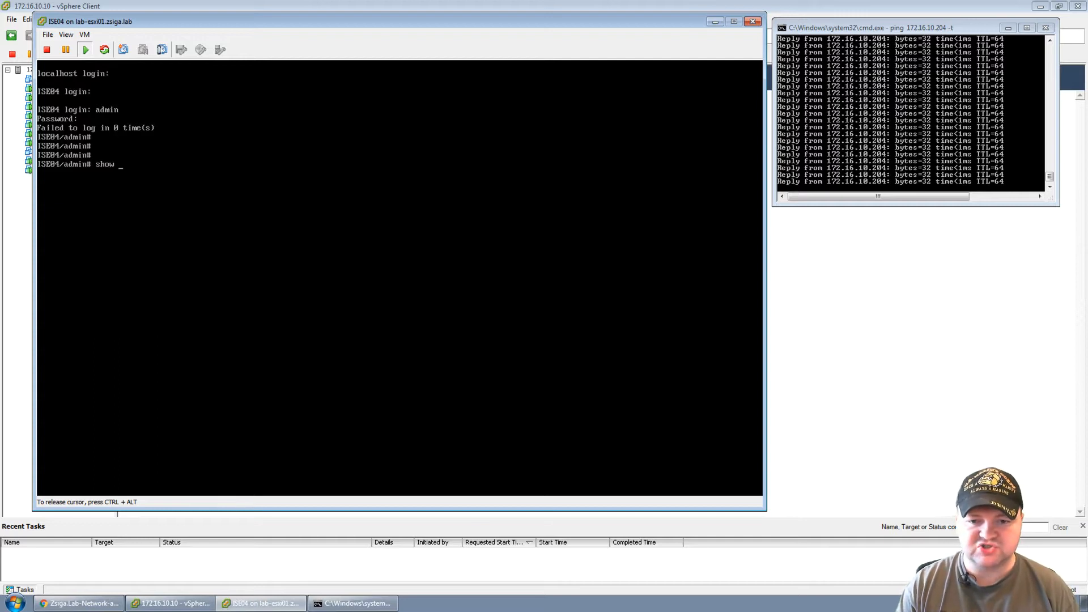
type("application status ")
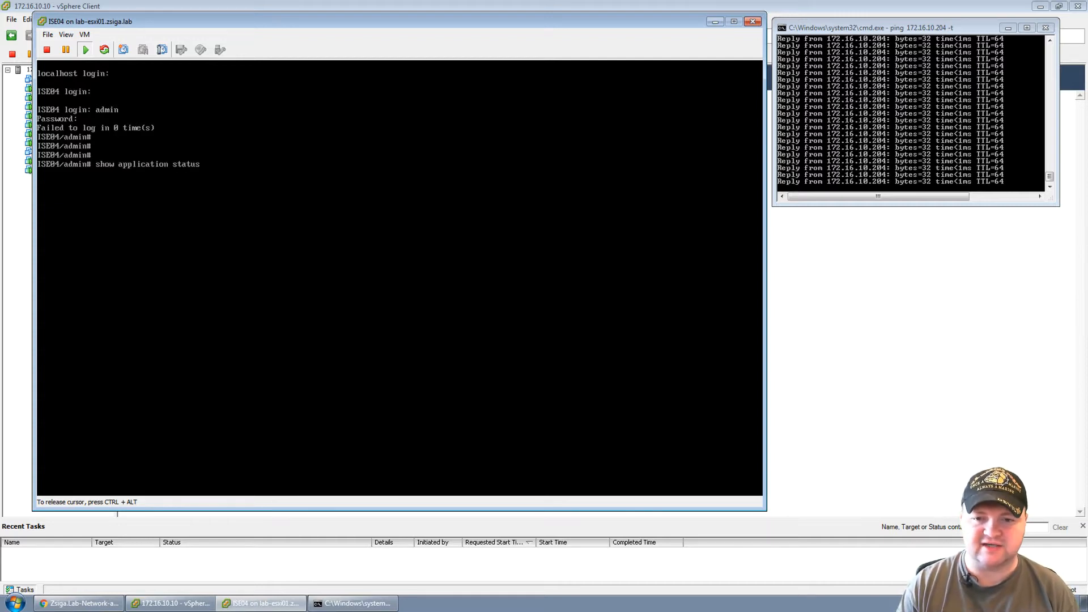
type("ise")
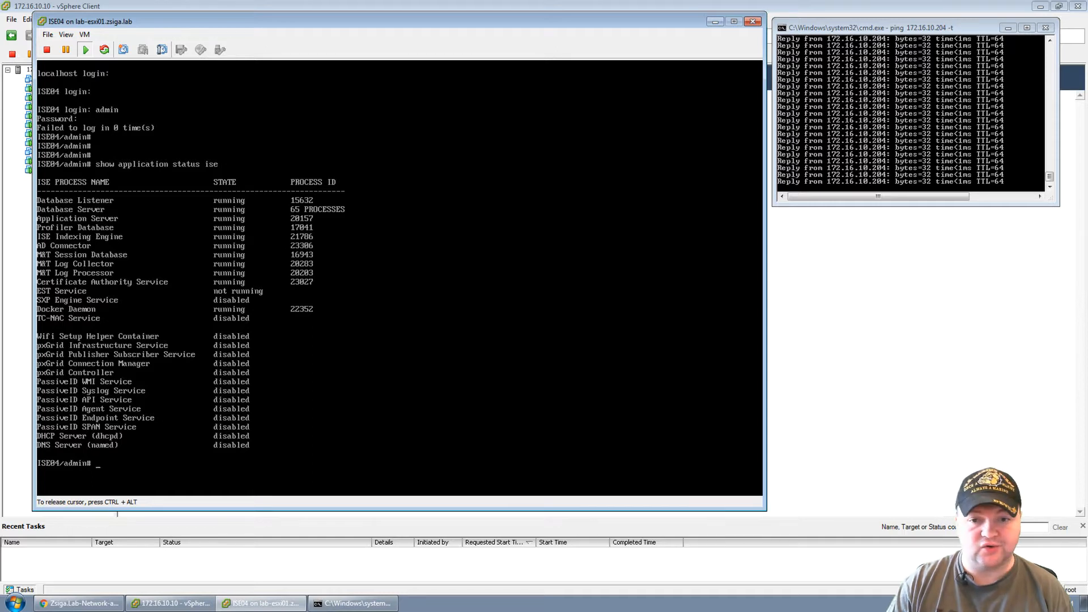
key("ctrl+alt")
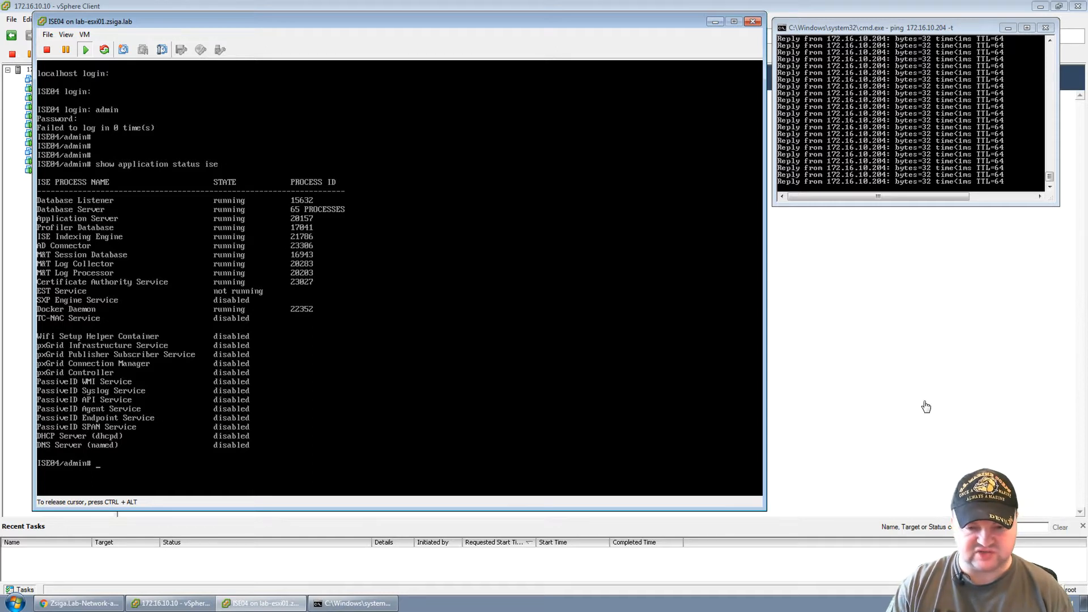
Launch PuTTY and connect over SSH to host 172.16.10.204.
left_click(13, 604)
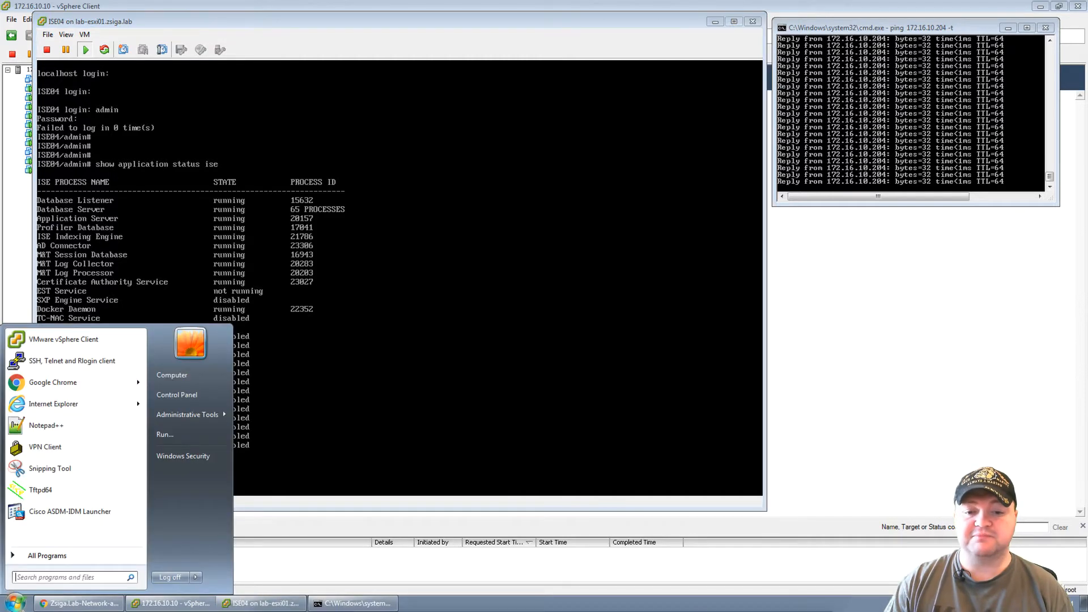
left_click(106, 361)
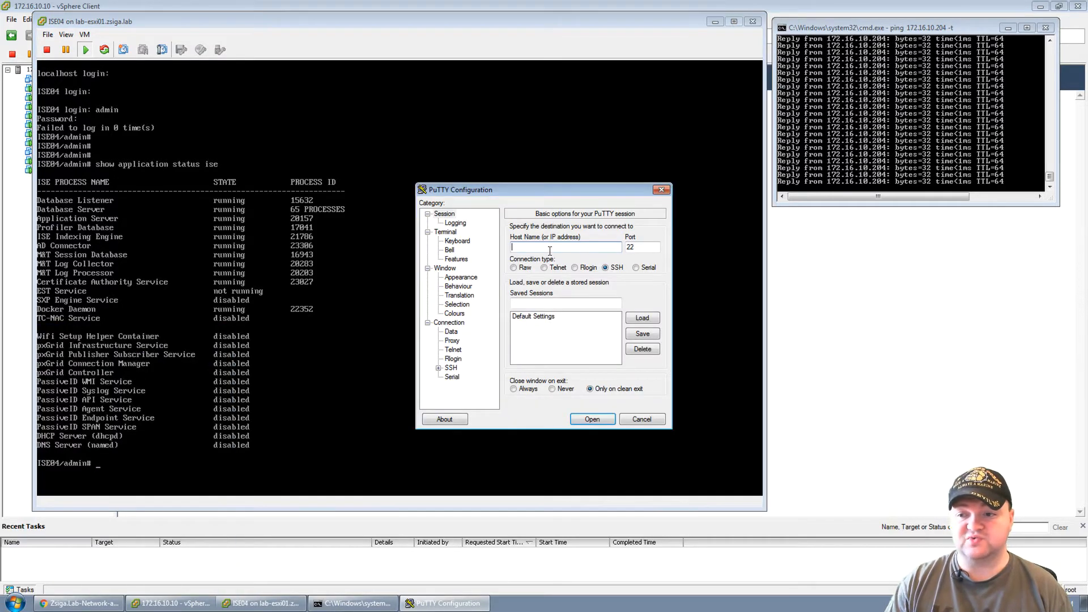
type("172.16")
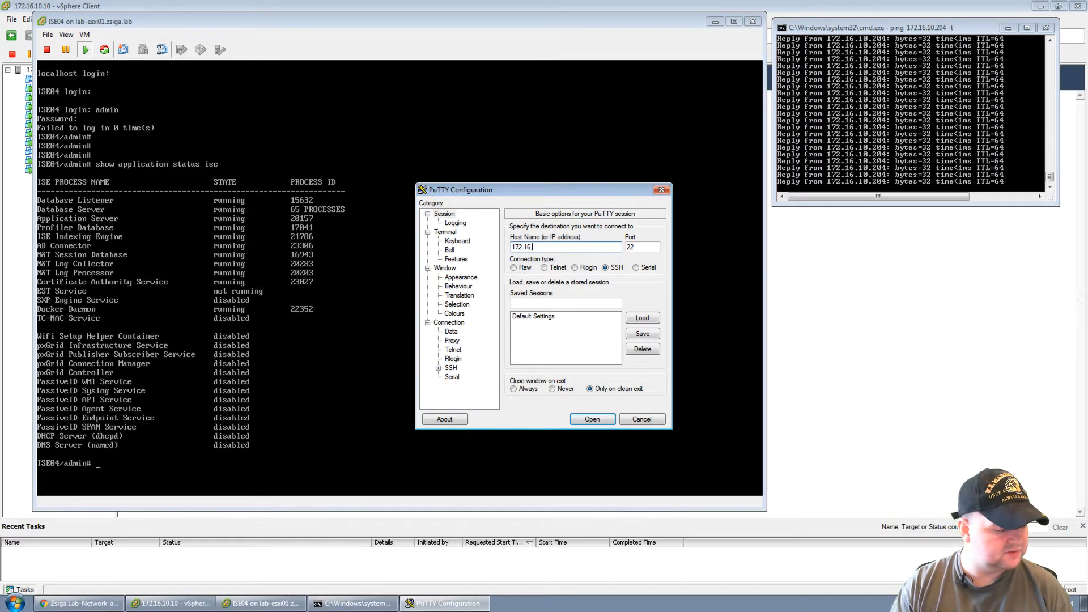
type(".10.204")
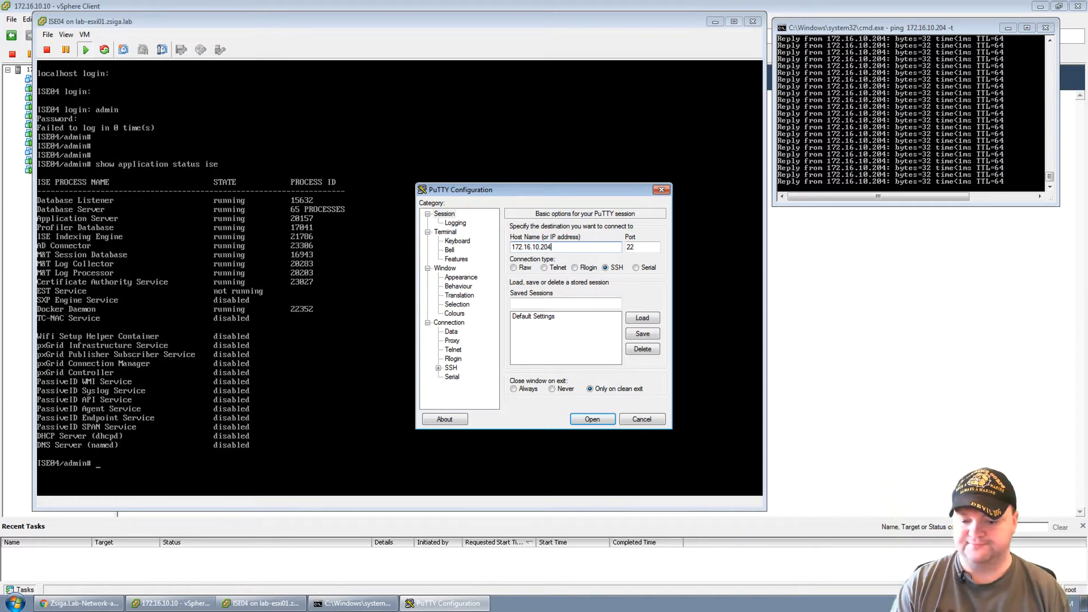
key("Return")
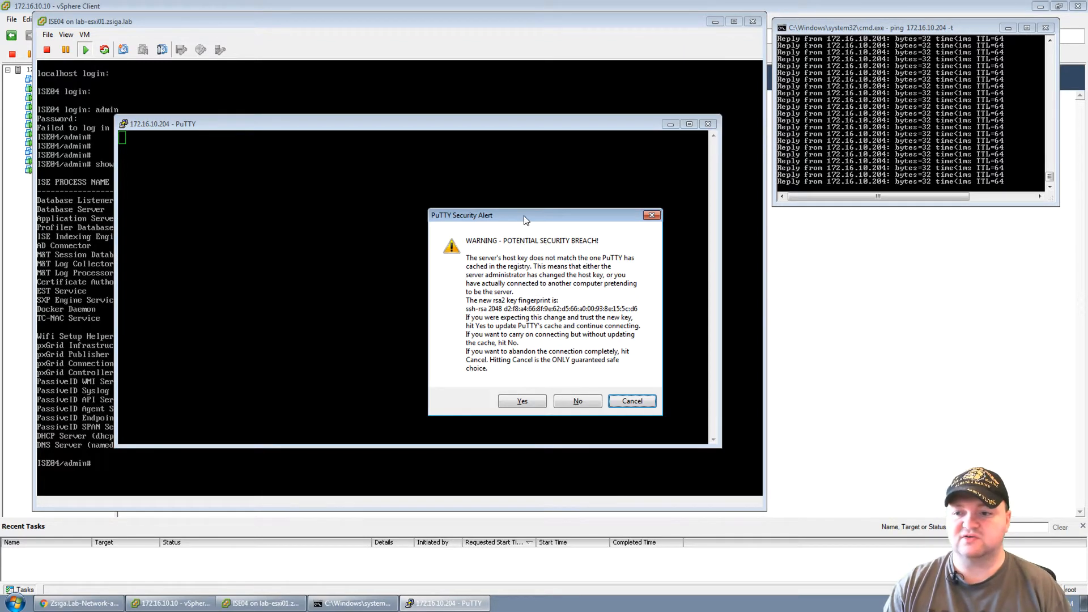
Accept ISE04's changed host key in the PuTTY security alert.
left_click_drag(524, 215, 275, 148)
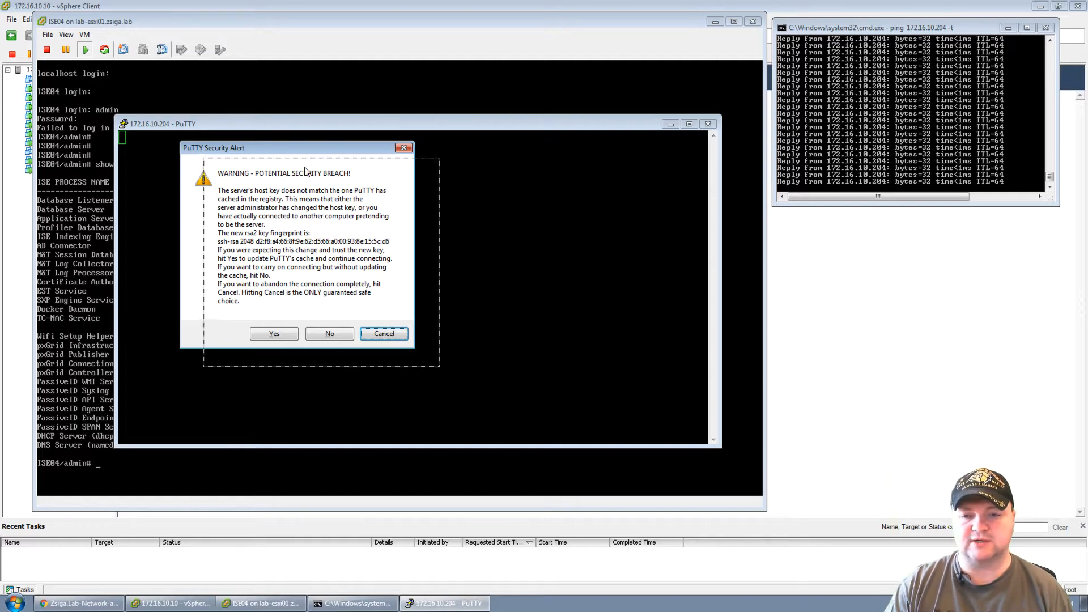
left_click_drag(280, 149, 304, 166)
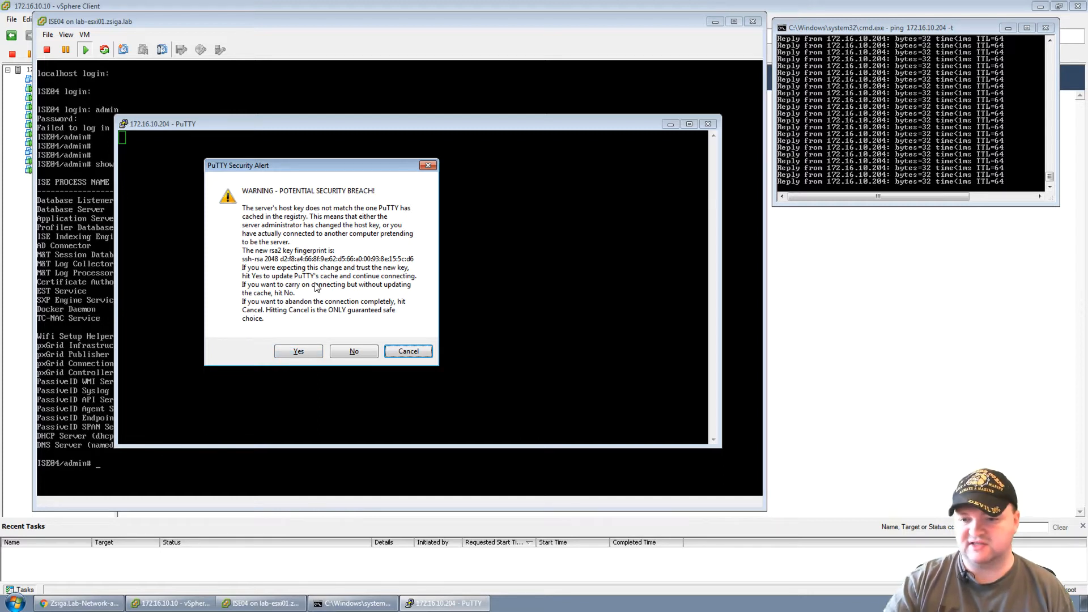
left_click(304, 349)
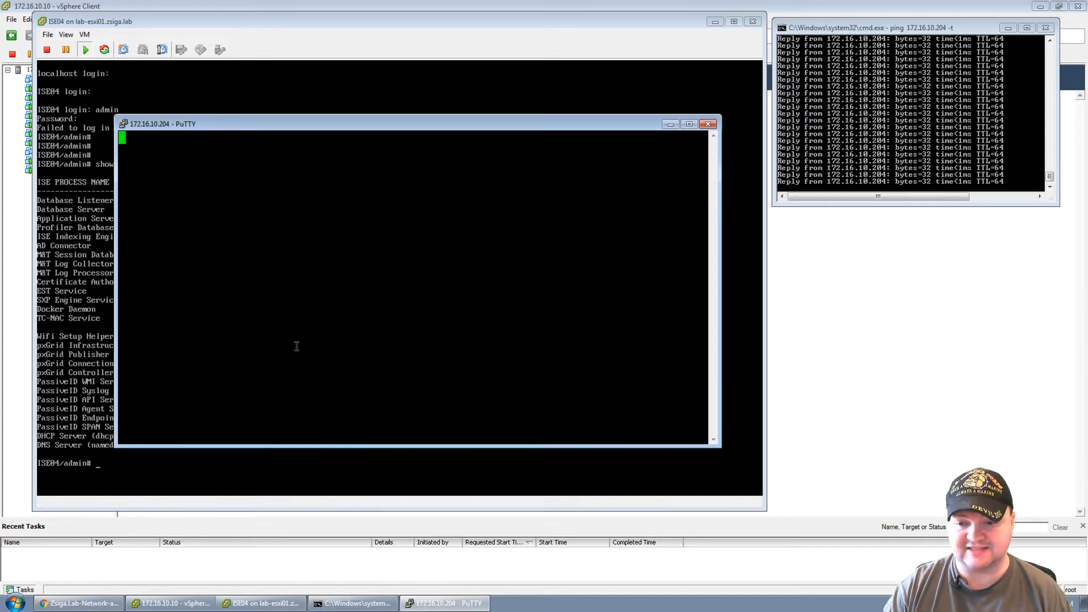
Log in to ISE04 over SSH as admin with its password.
type("admin")
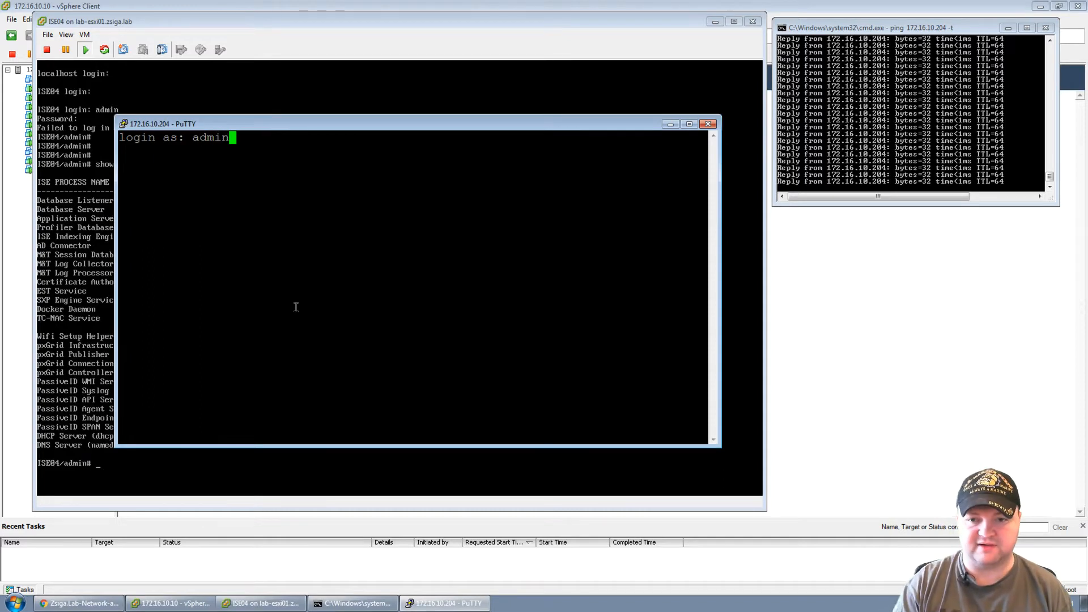
key("Return")
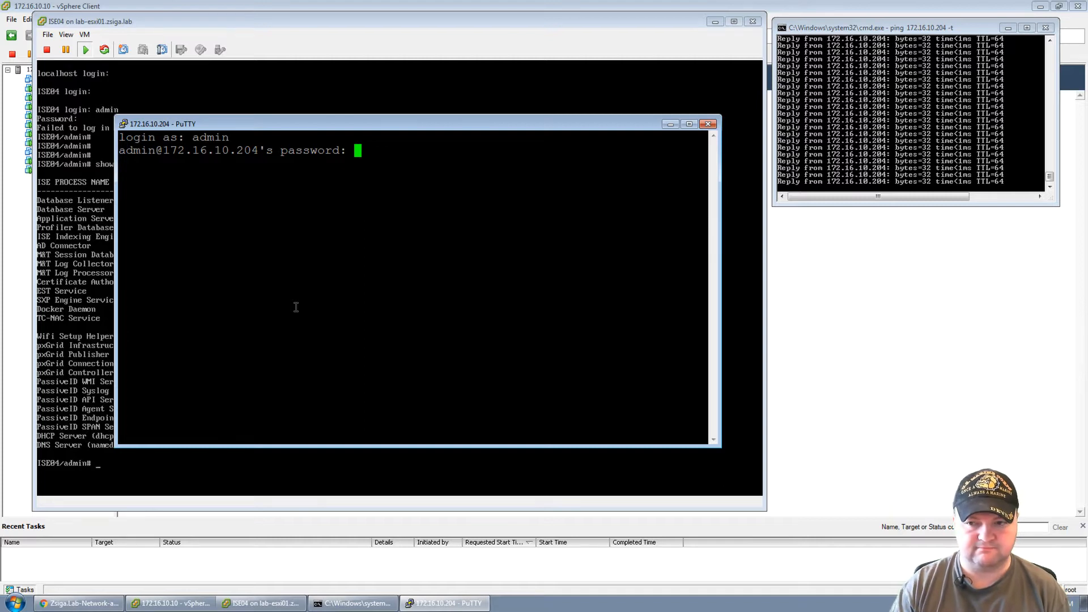
key("Return")
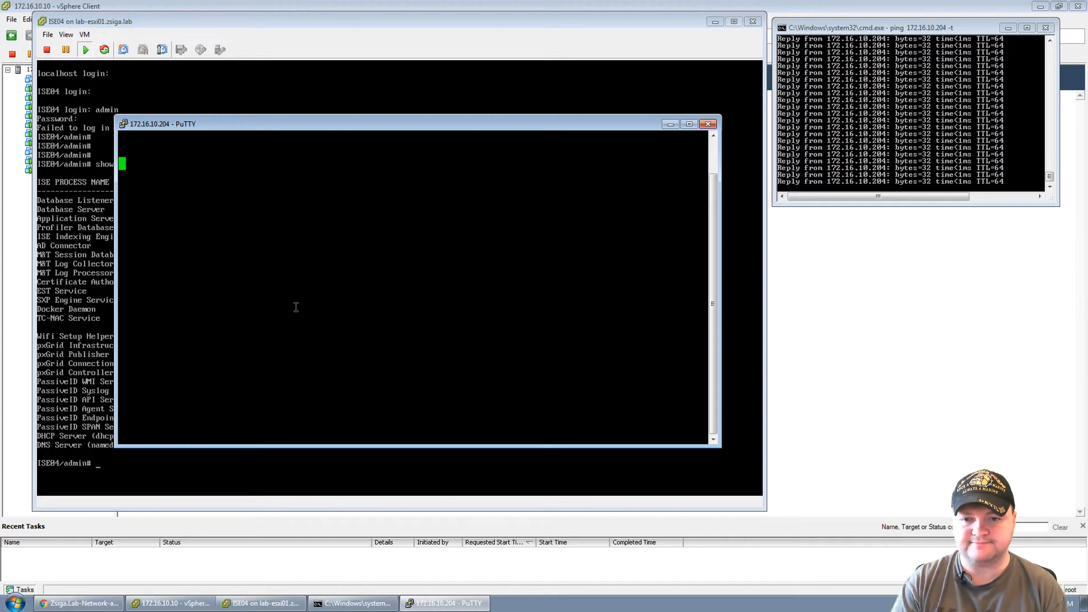
Run 'show application status ise' in the SSH session.
type("sho")
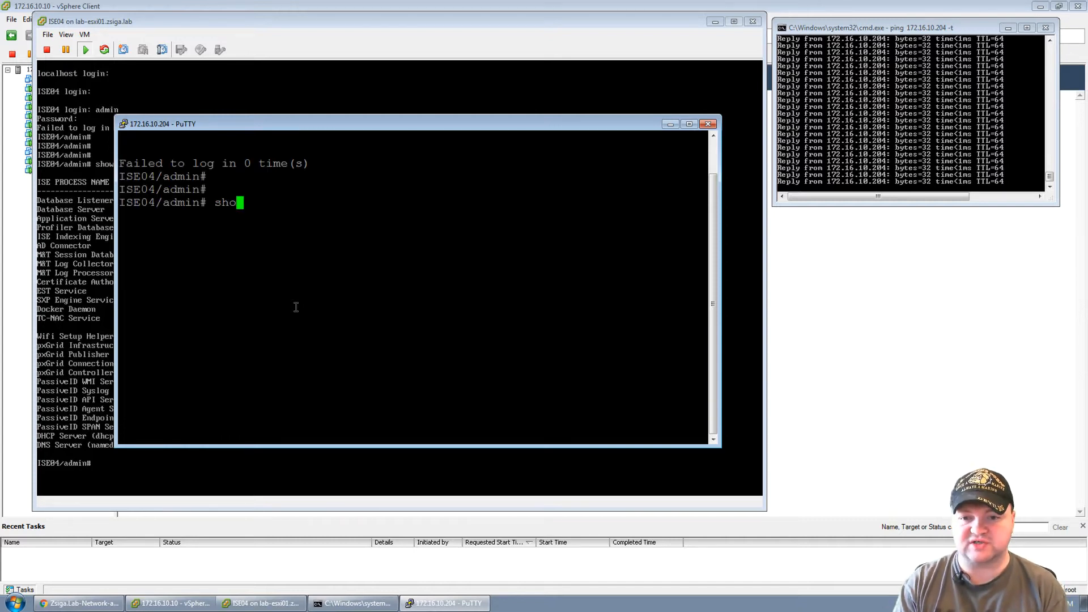
left_click(141, 22)
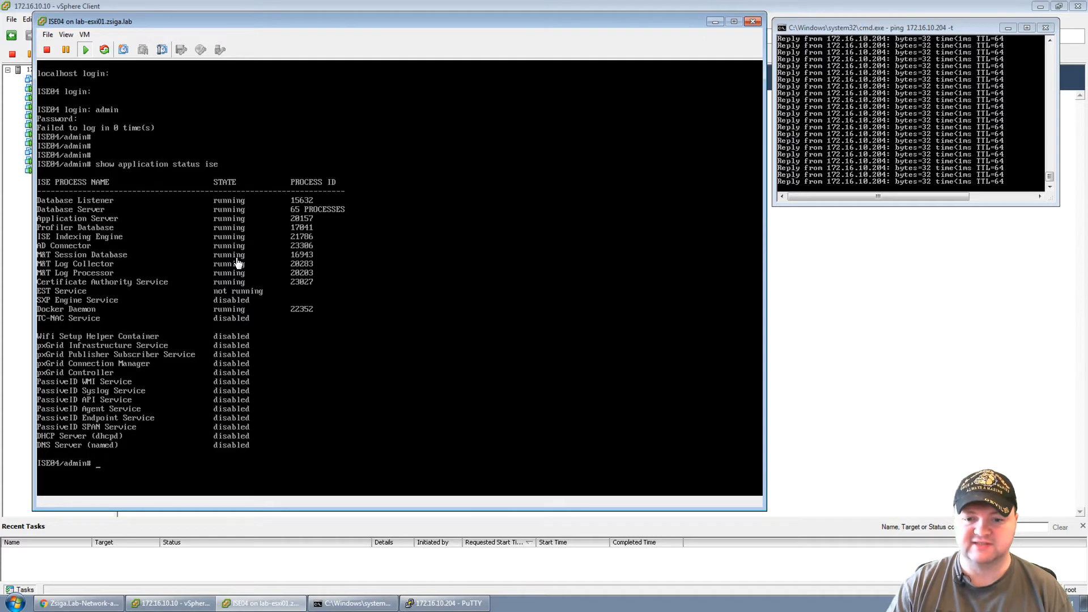
left_click(451, 604)
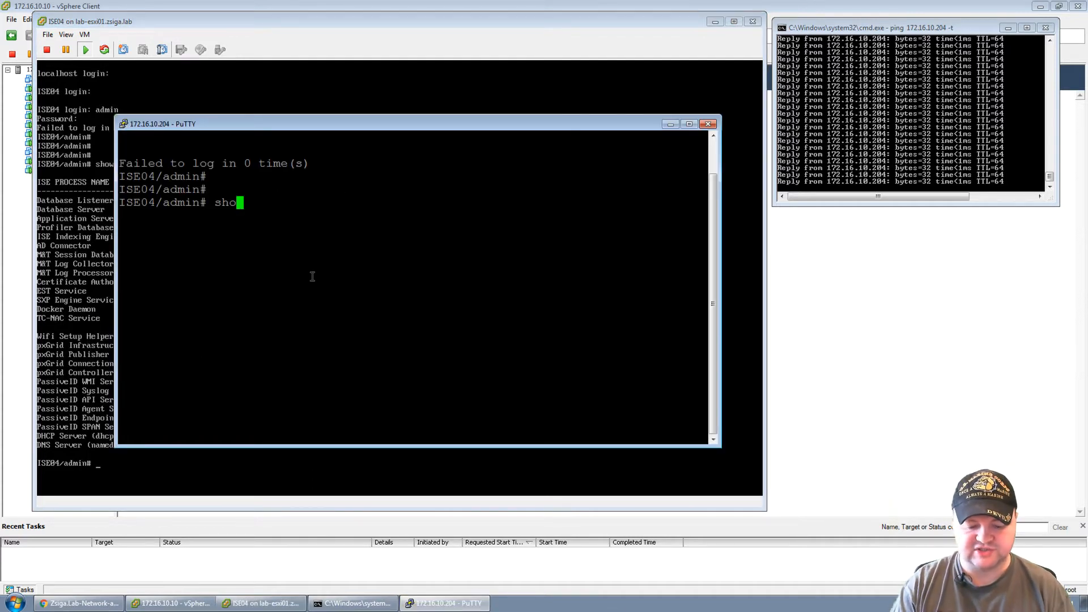
type("w application ise")
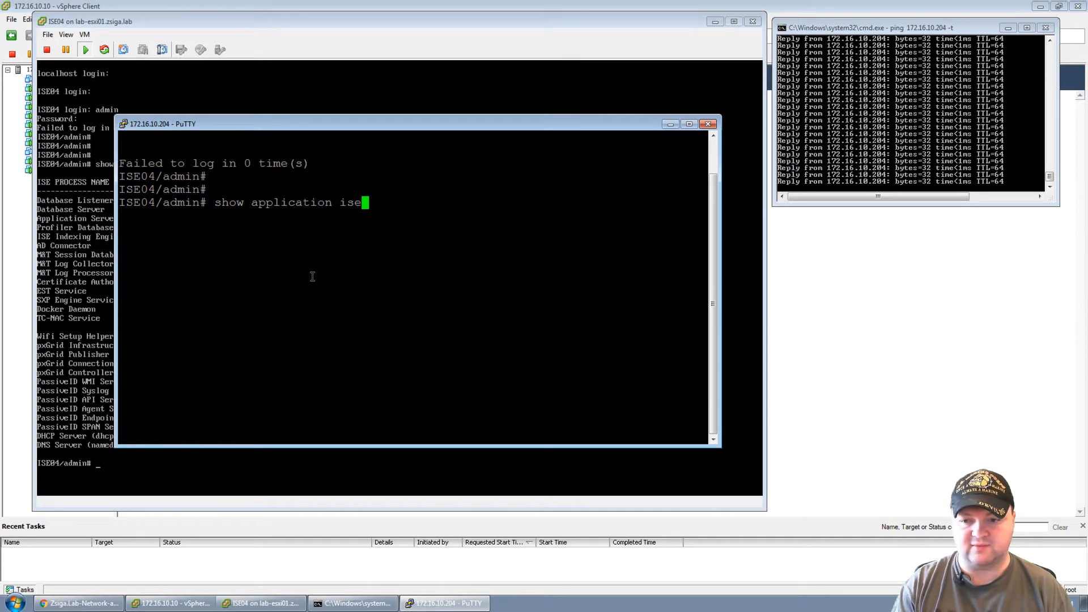
key("BackSpace")
key("BackSpace")
key("BackSpace")
type("status ise")
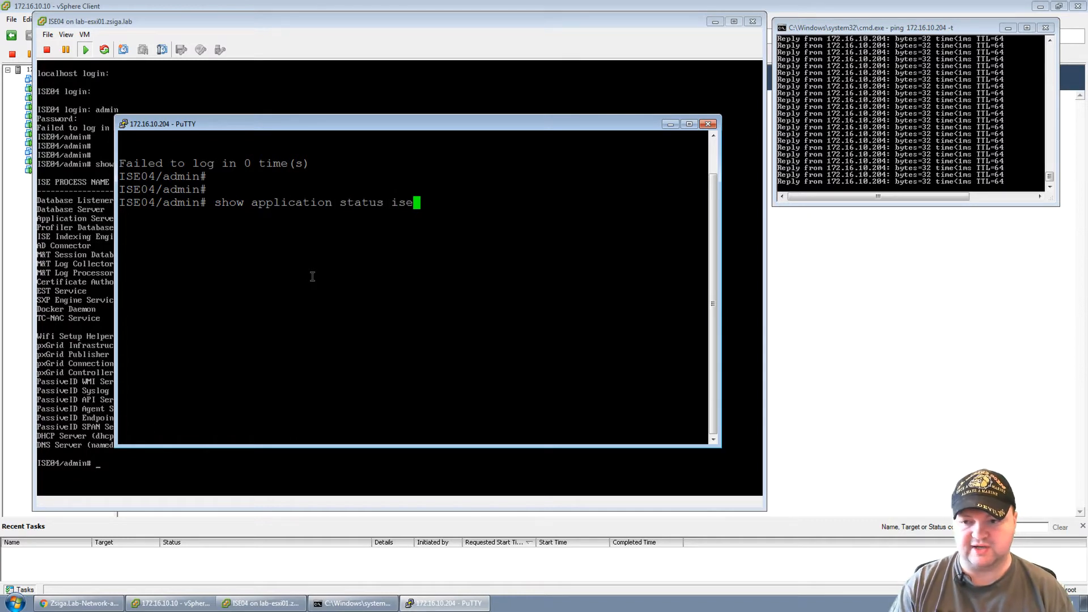
key("Return")
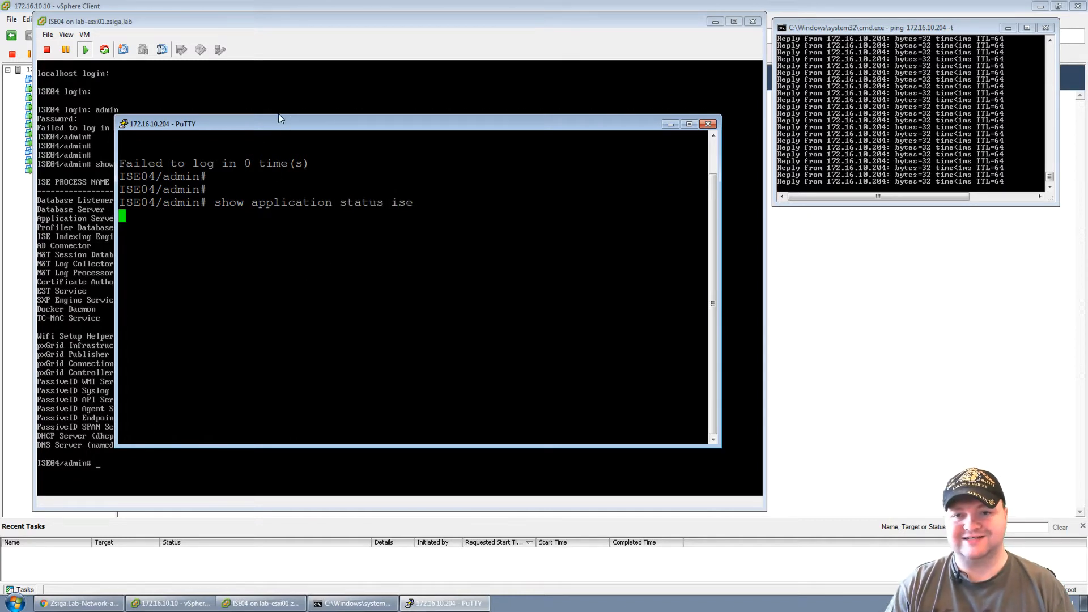
Move the SSH window aside and close the ISE04 virtual machine console.
left_click_drag(279, 118, 232, 74)
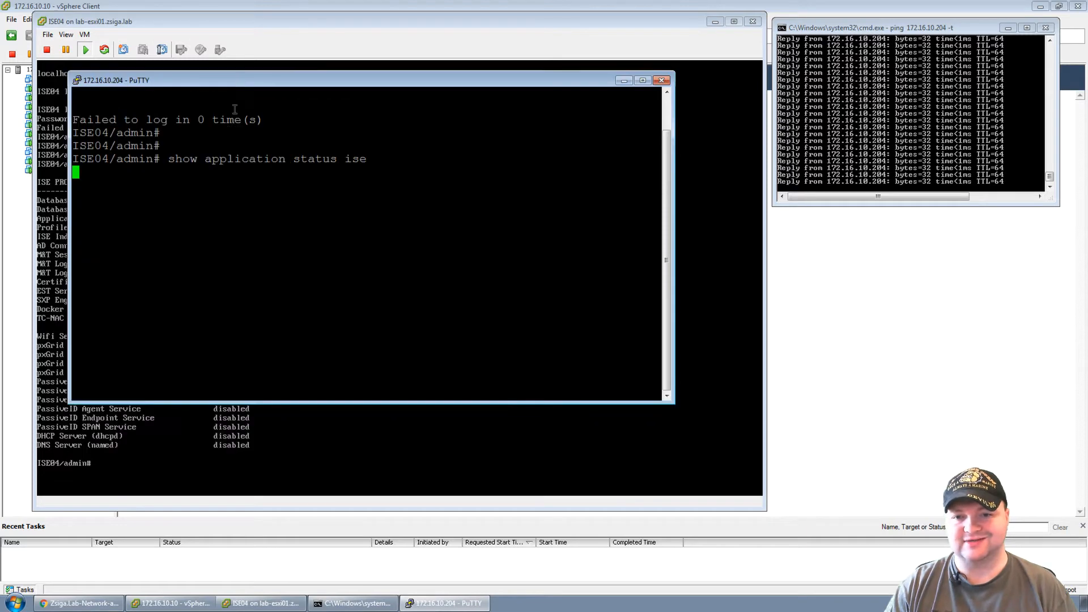
left_click(161, 19)
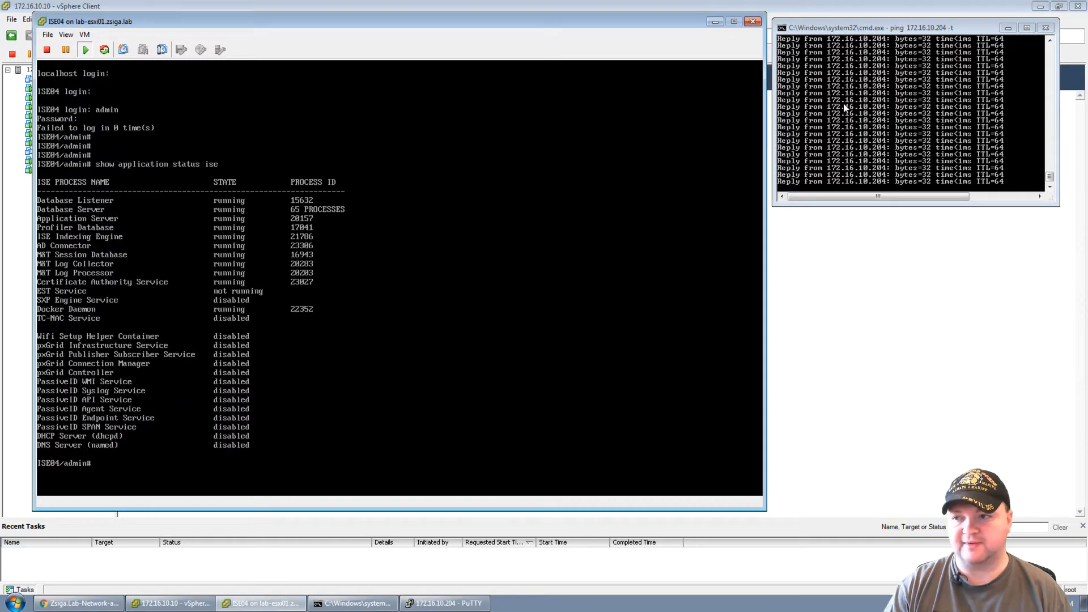
left_click(754, 24)
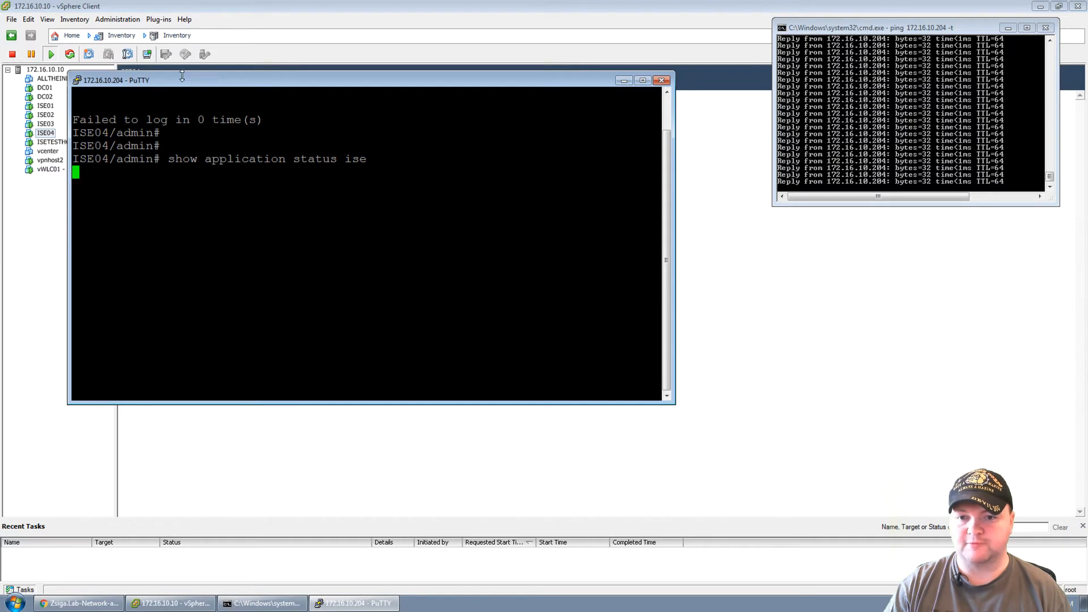
Enlarge the PuTTY window and check that the Application Server line shows running.
left_click_drag(178, 84, 191, 83)
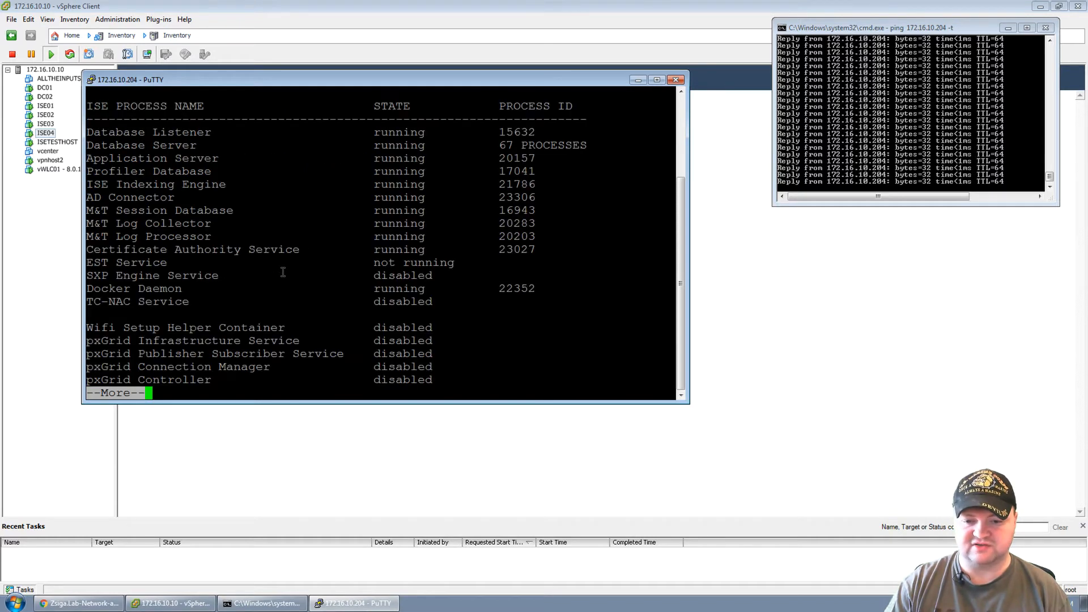
key("space")
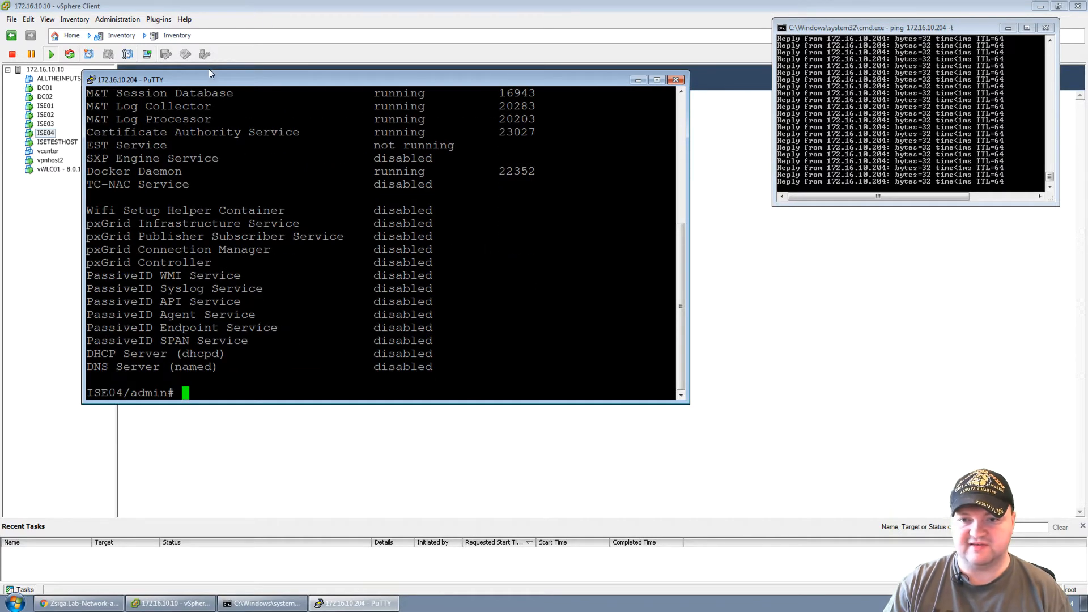
left_click_drag(209, 69, 209, 17)
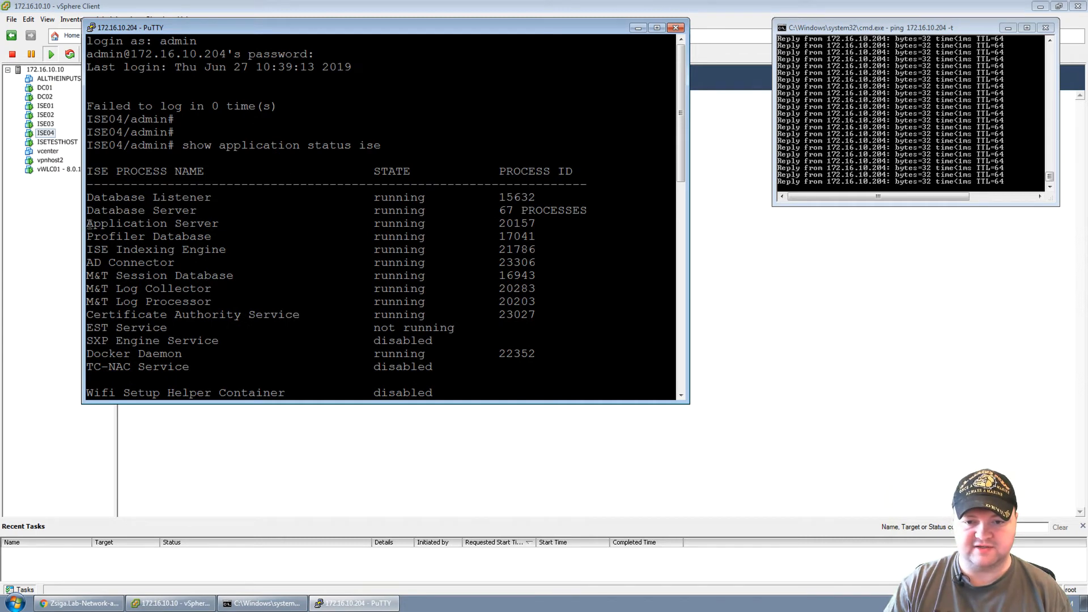
left_click_drag(86, 224, 536, 223)
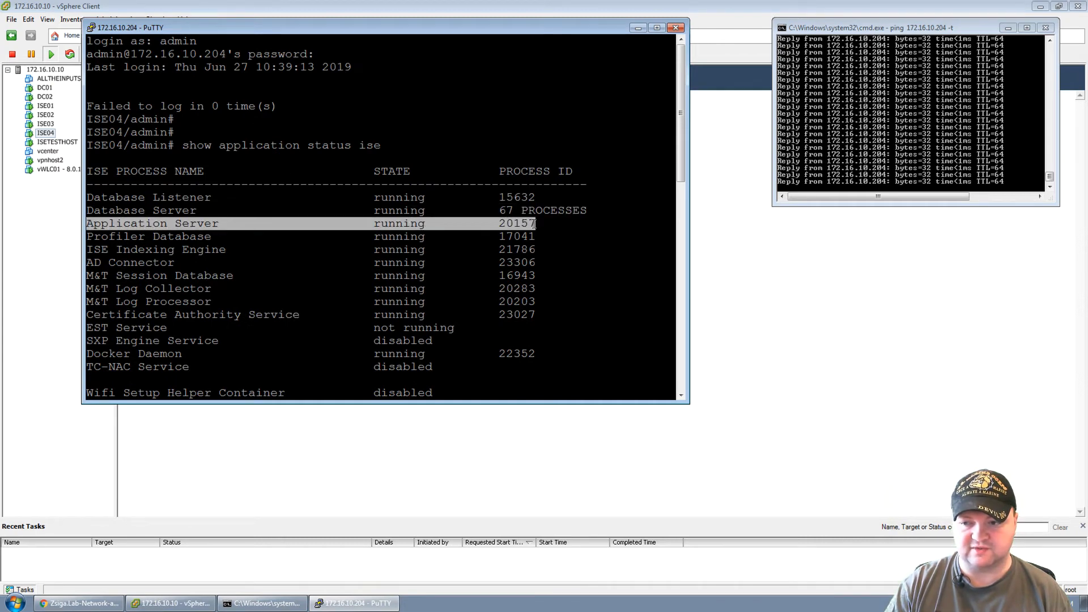
left_click(309, 158)
End the SSH session to ISE04 with the exit command.
scroll(309, 267, "down", 5)
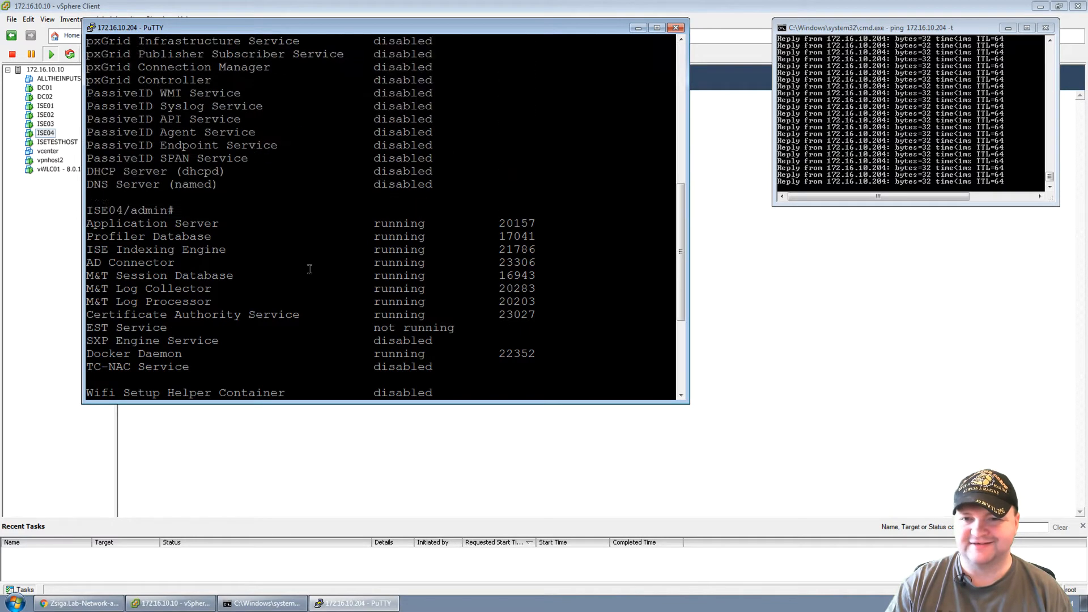
type("exit")
key("Return")
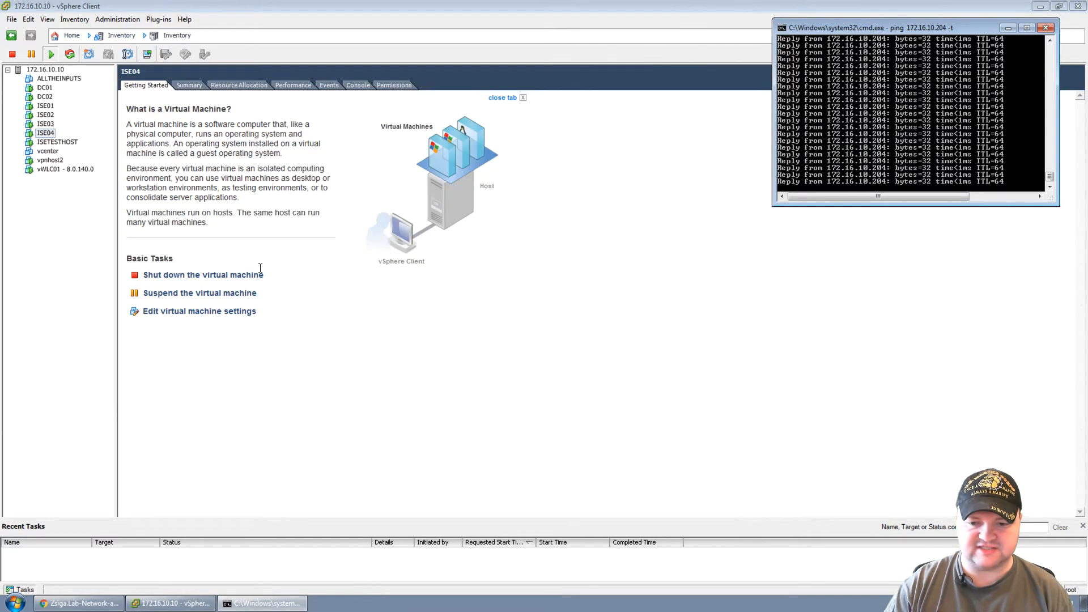
left_click(80, 603)
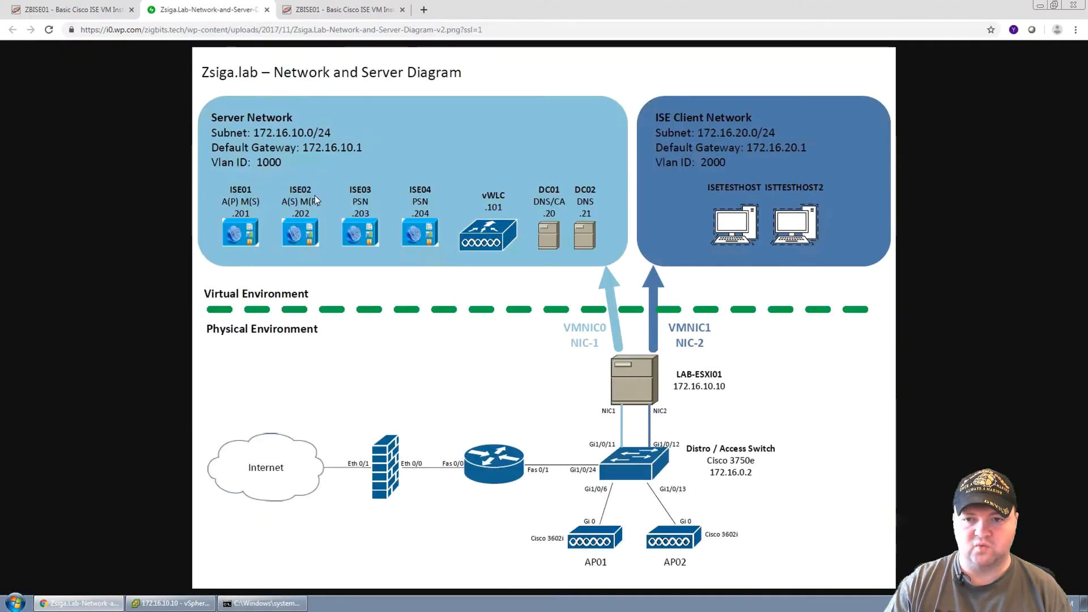
left_click(424, 10)
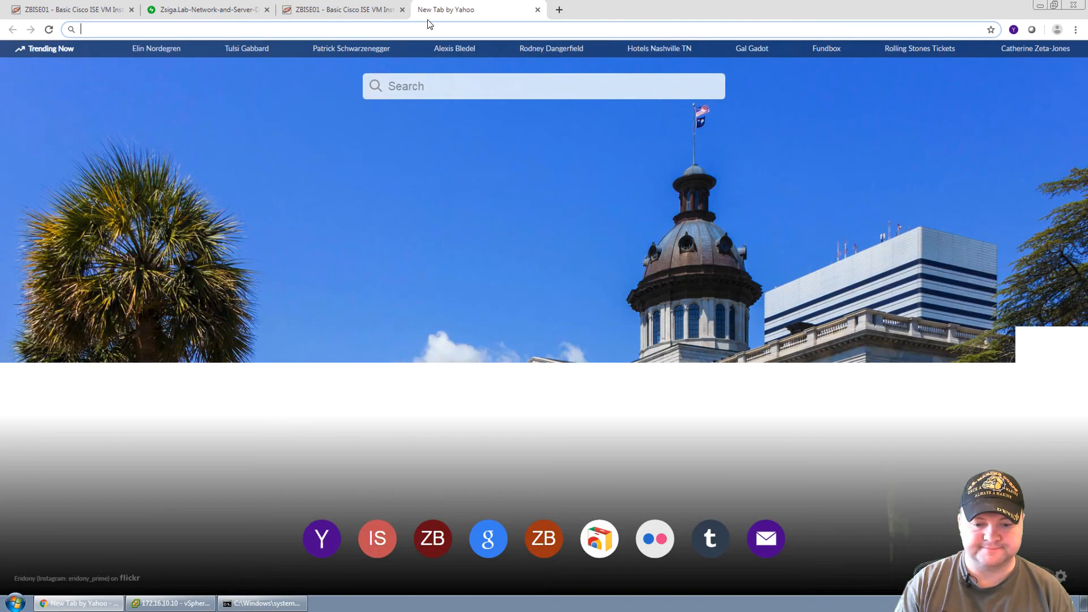
type("172.")
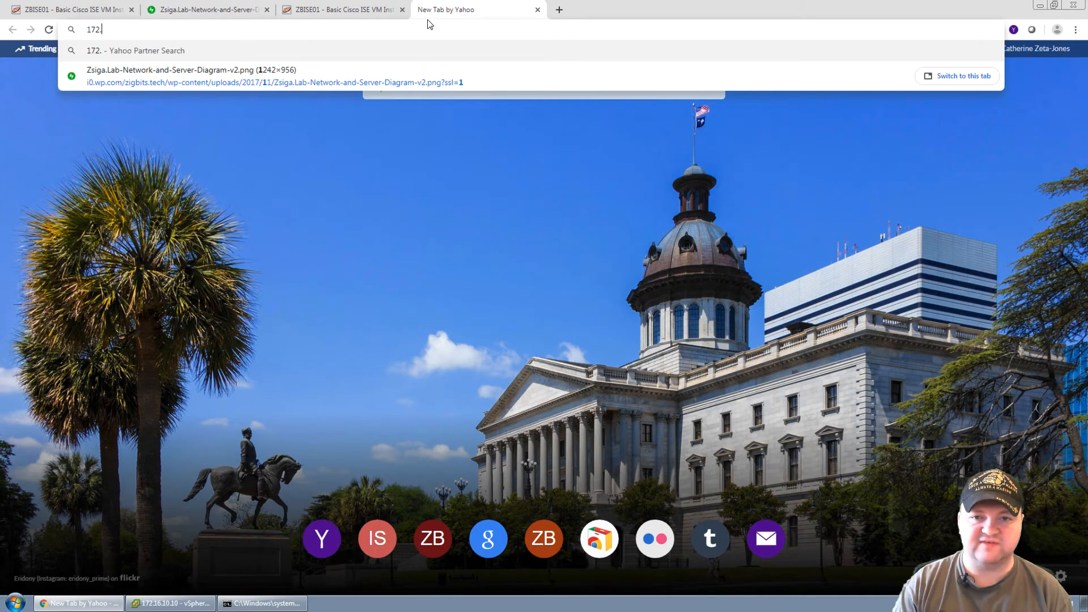
type("16.10.204")
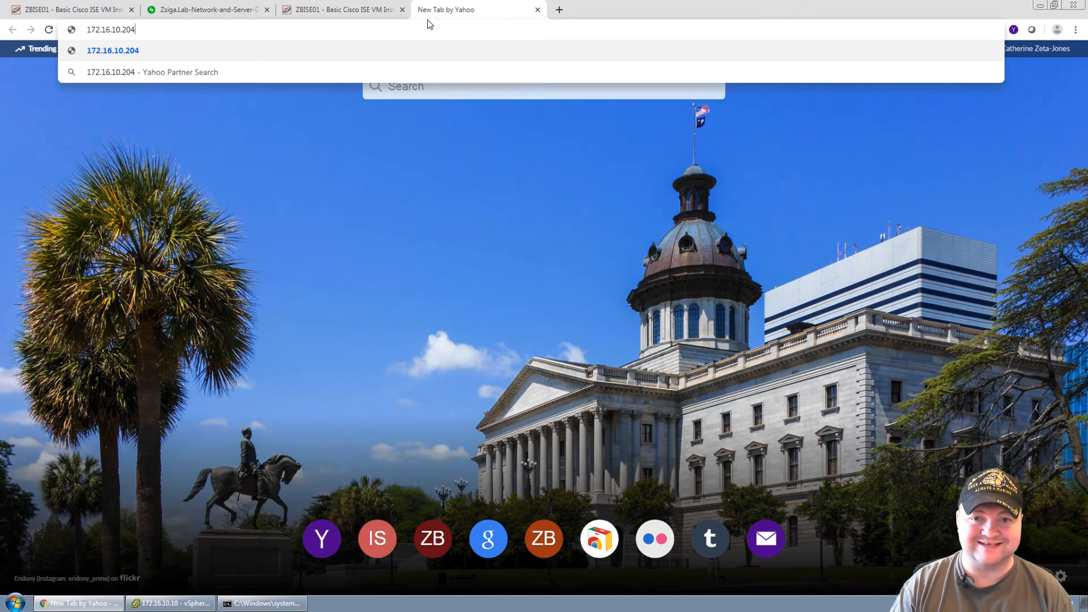
key("super+Down")
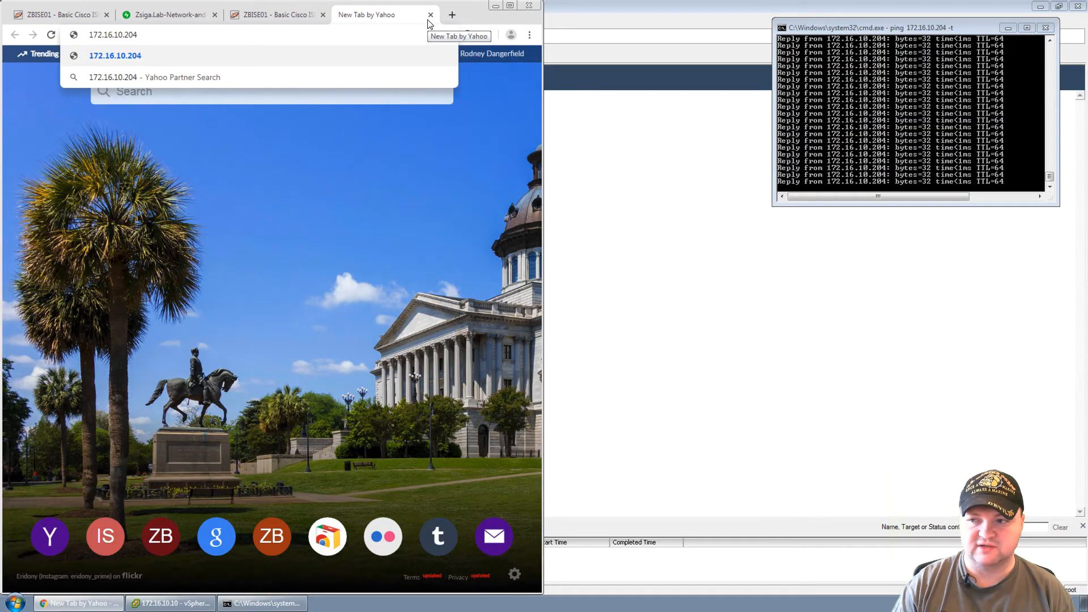
left_click(510, 5)
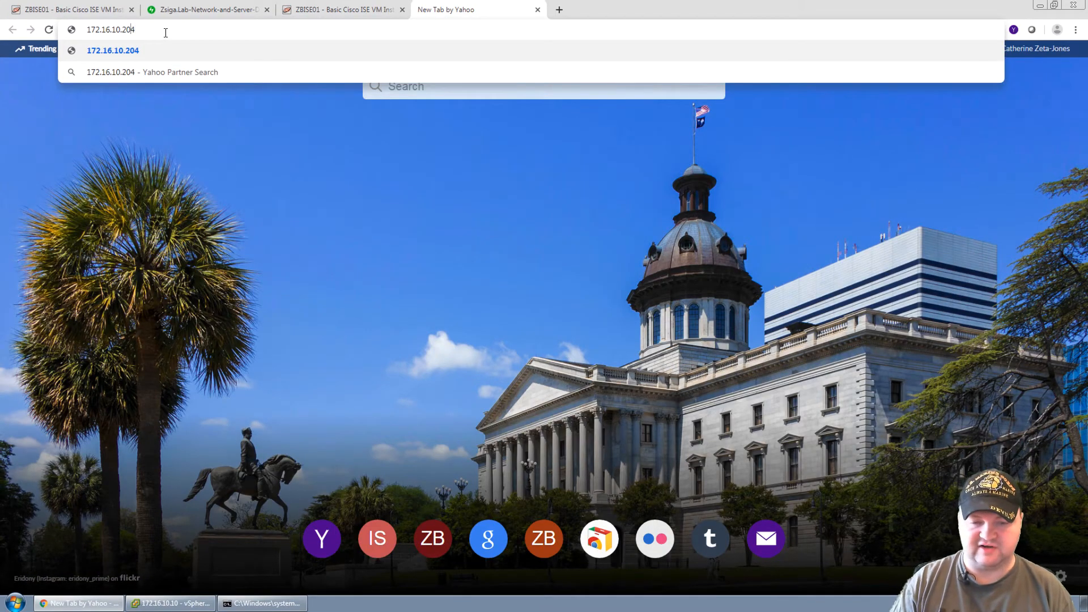
key("Left")
key("Left")
key("Left")
key("Left")
key("Left")
key("Left")
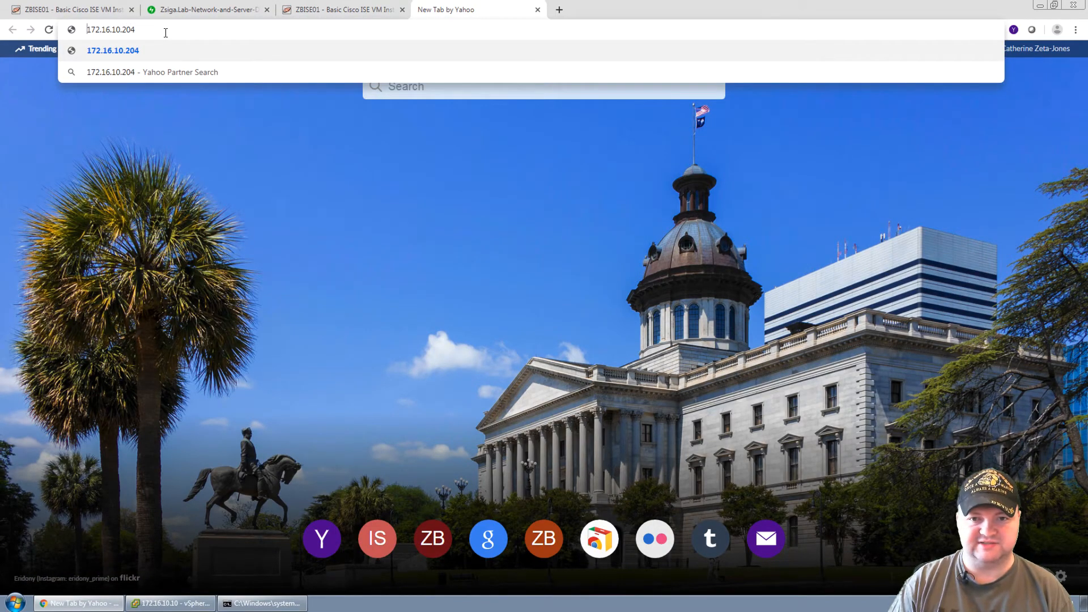
type("https://")
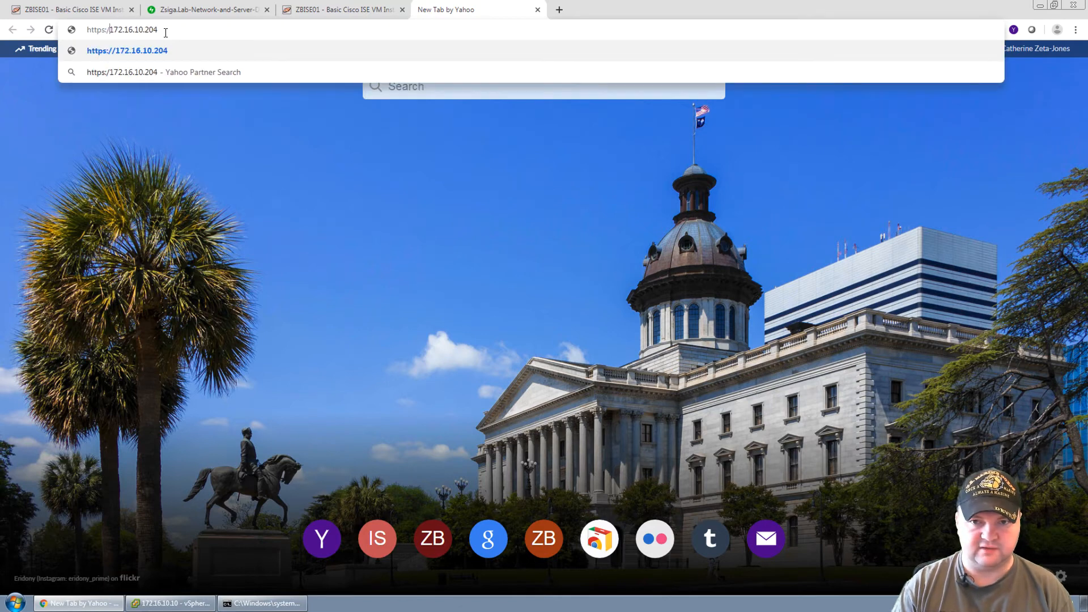
key("Return")
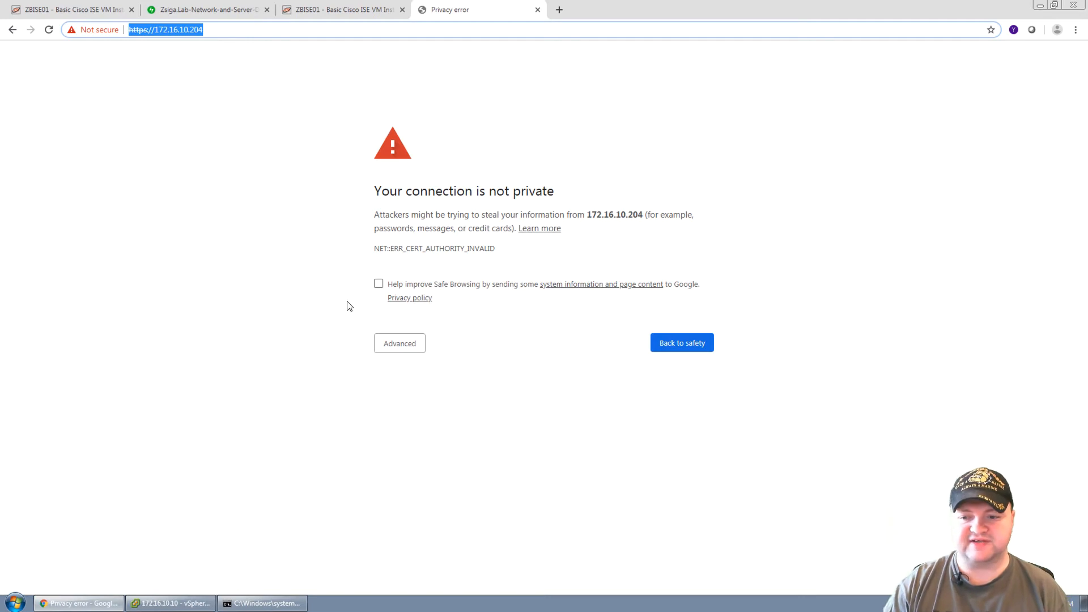
left_click(407, 343)
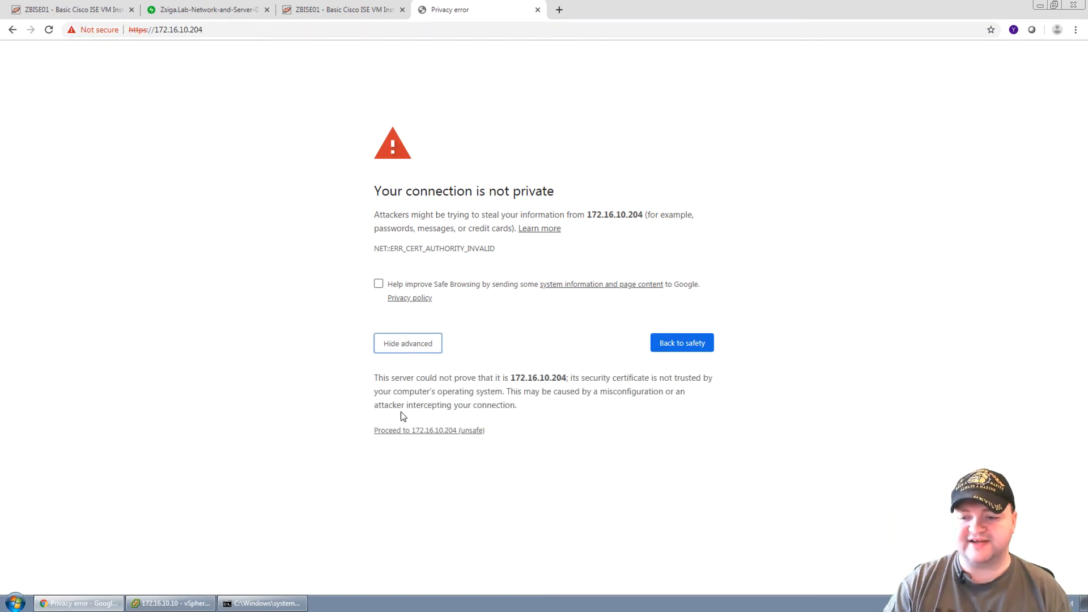
left_click(416, 430)
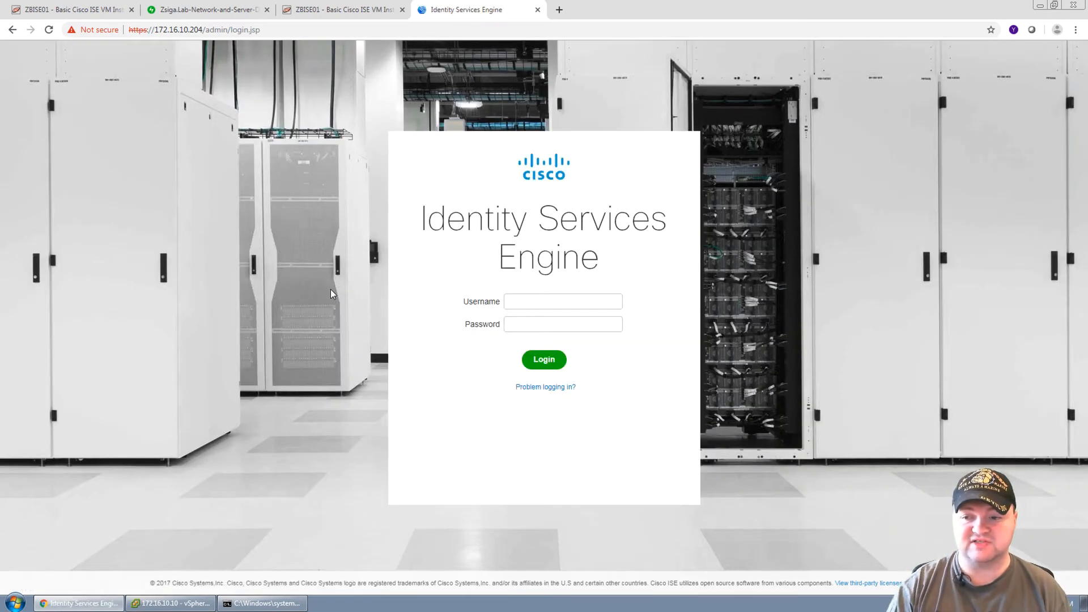
Sign in with username admin and the administrator password.
type("admin")
key("Tab")
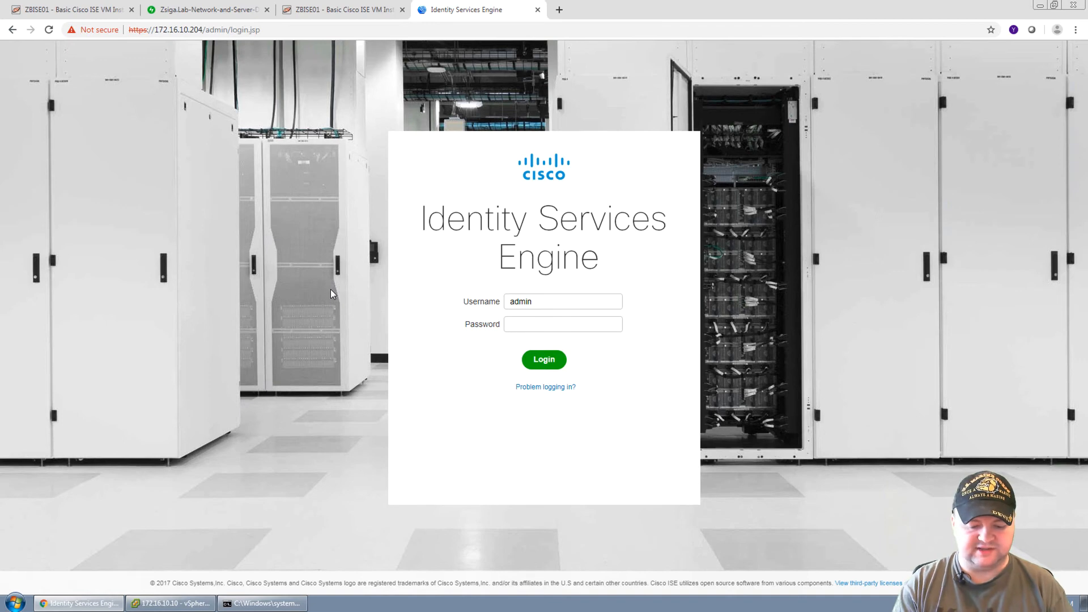
type("**********")
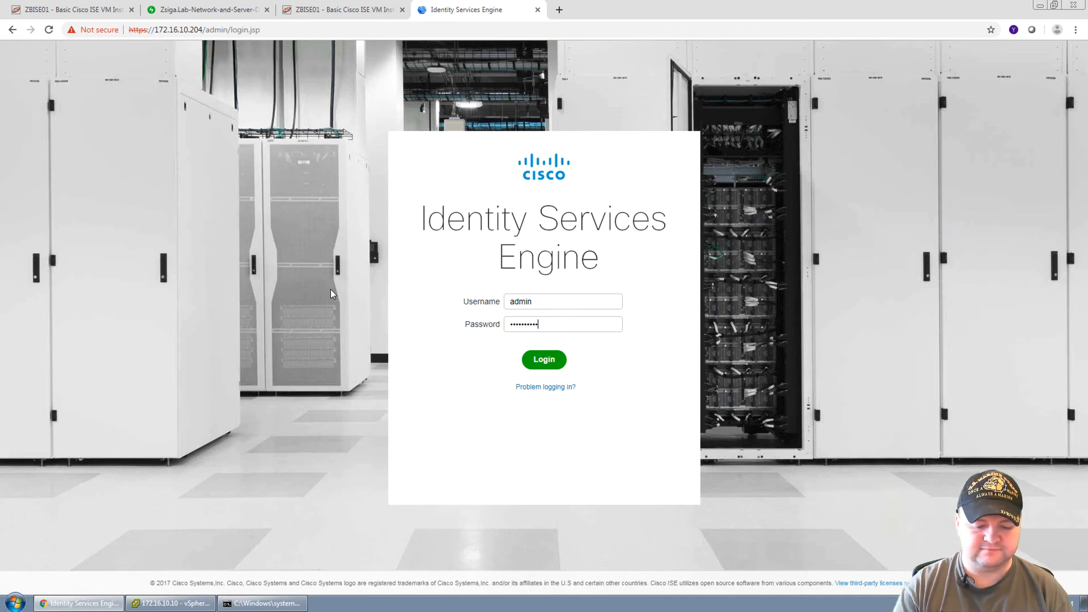
type("**")
key("Return")
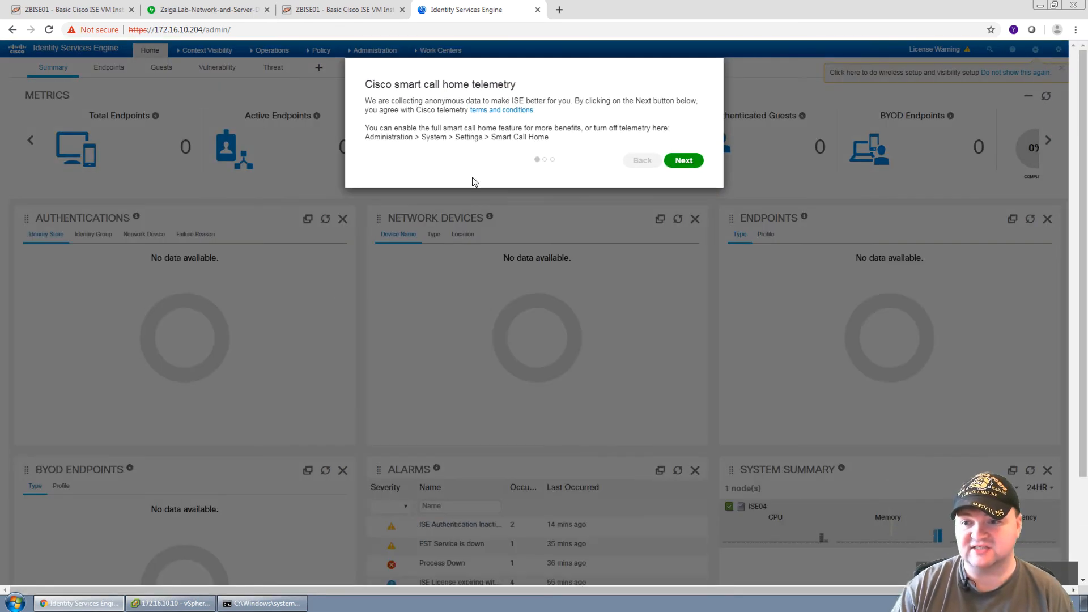
Skip the telemetry and Flash Player notices, then accept the 89-day license warning.
left_click(690, 161)
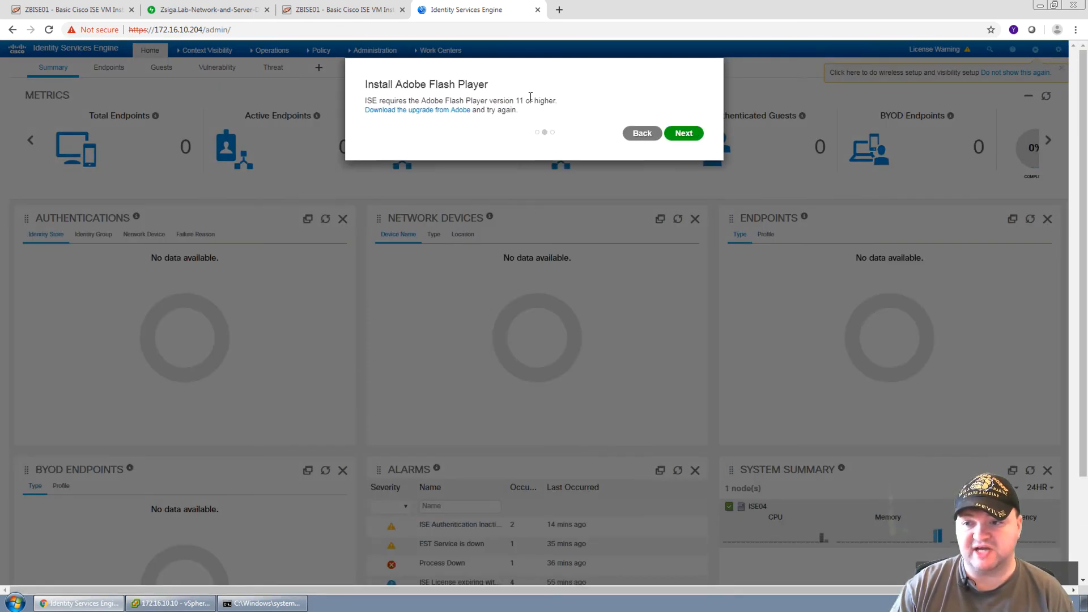
left_click(680, 135)
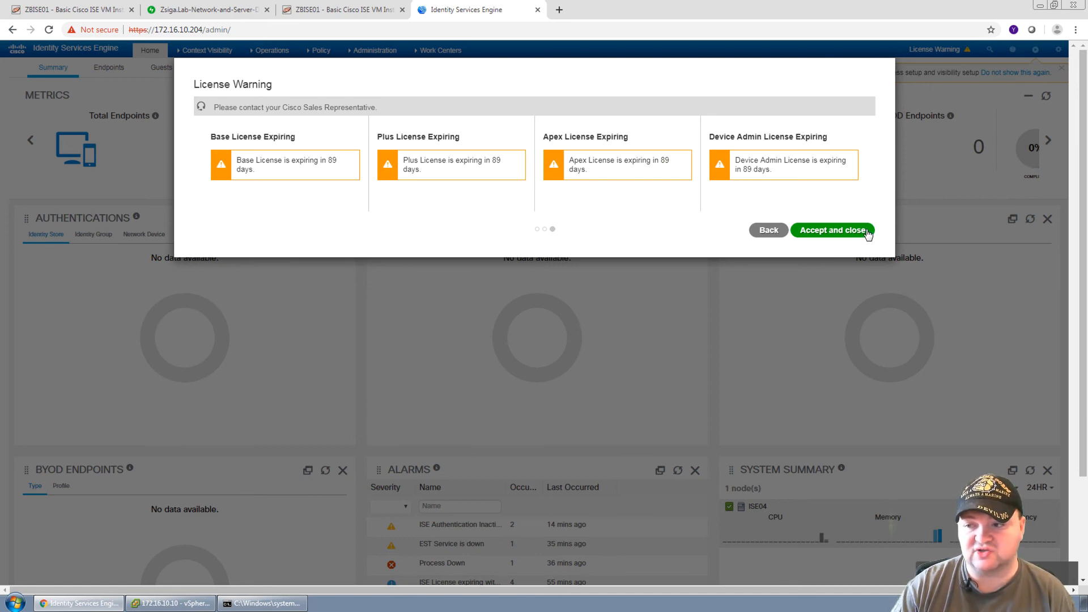
left_click(830, 236)
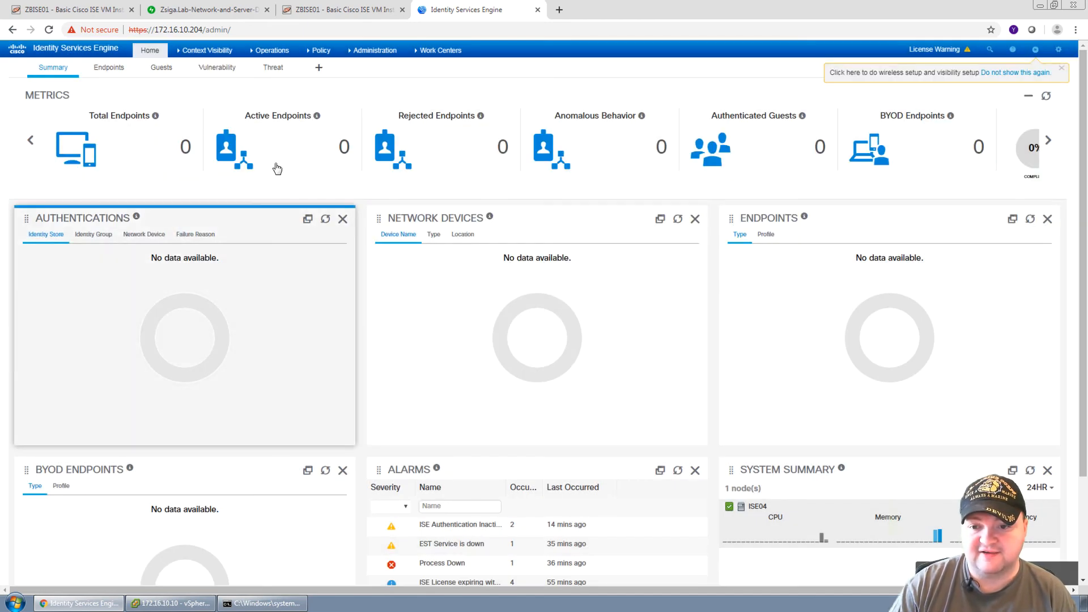
scroll(369, 461, "down", 2)
scroll(400, 396, "up", 2)
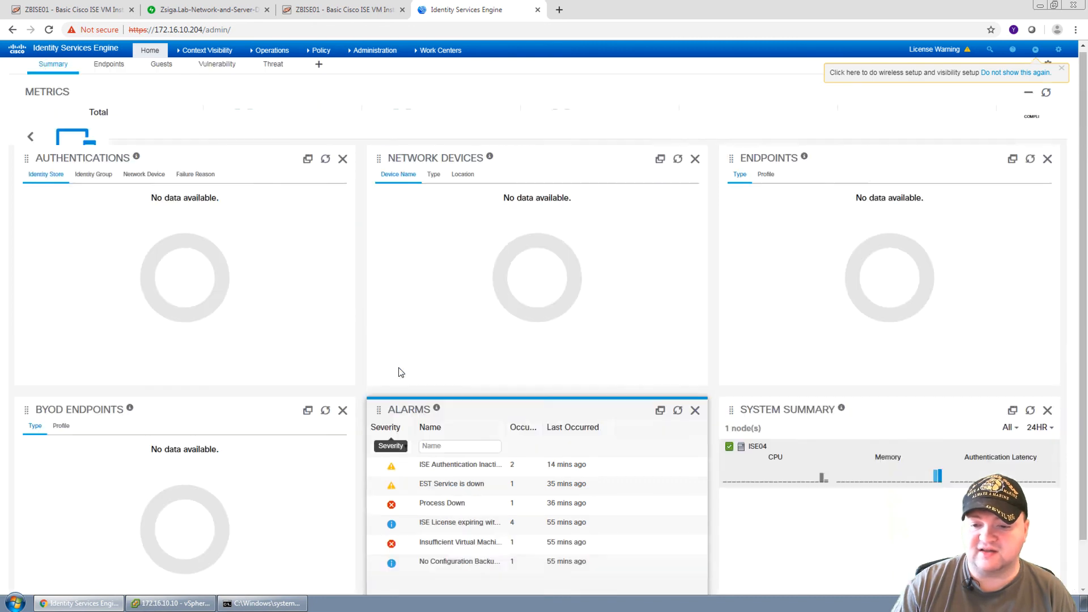
Go to Administration > System > Deployment and dismiss the standalone-mode notice.
mouse_move(369, 54)
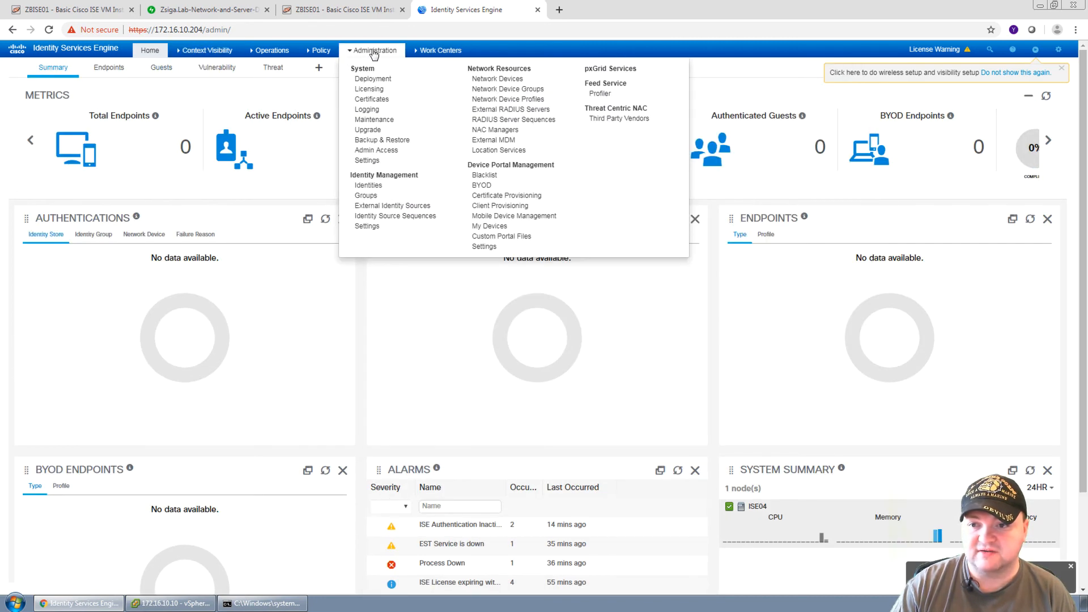
left_click(375, 77)
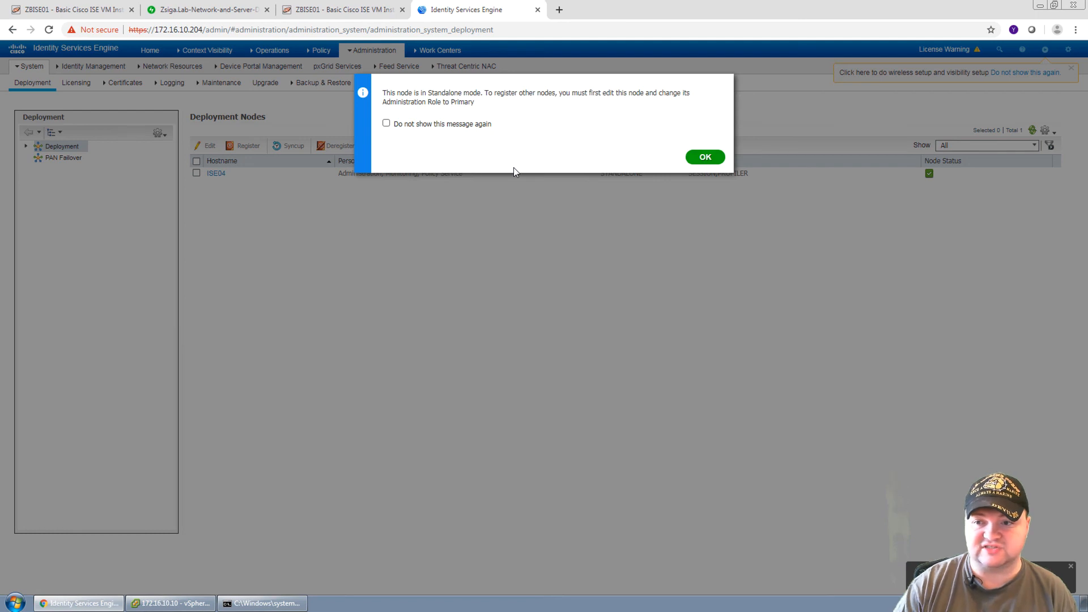
left_click(705, 157)
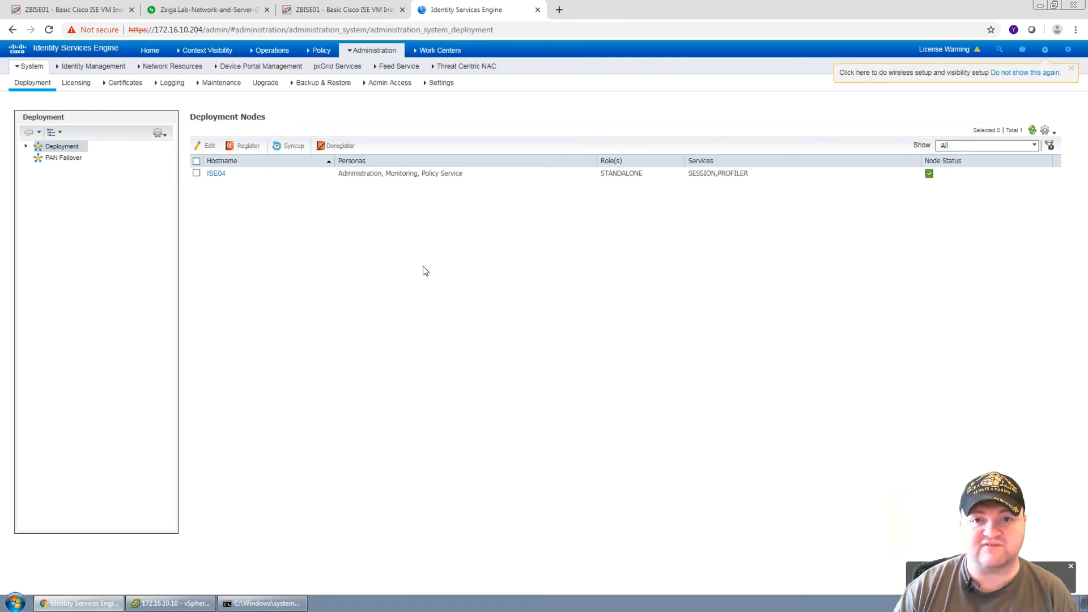